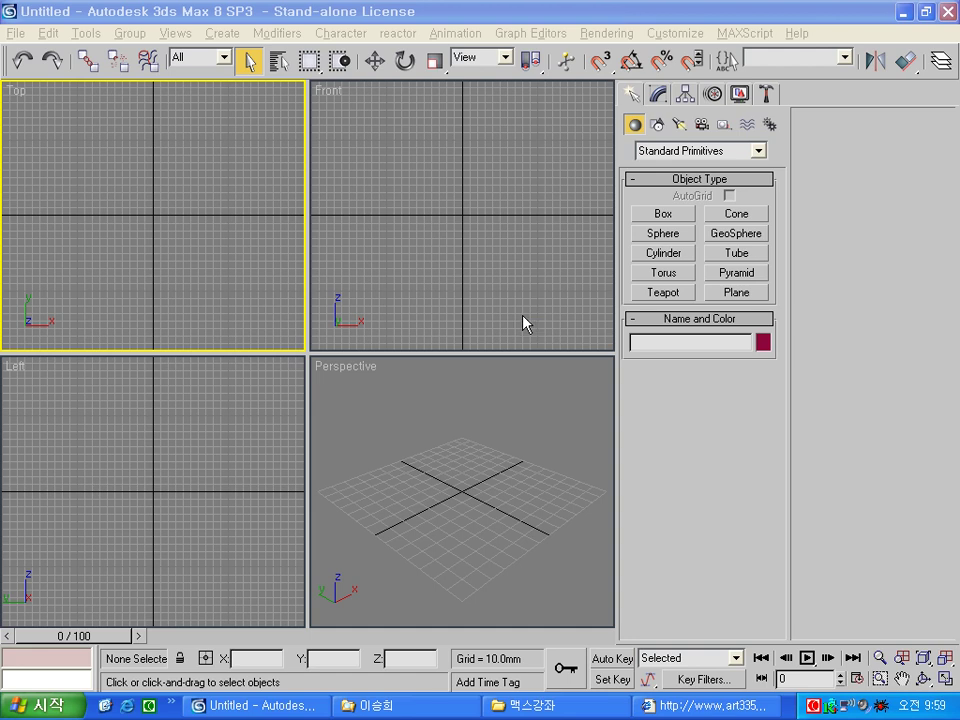
# Maximize the Front viewport and pan it to make room for drawing.
pyautogui.click(506, 292)
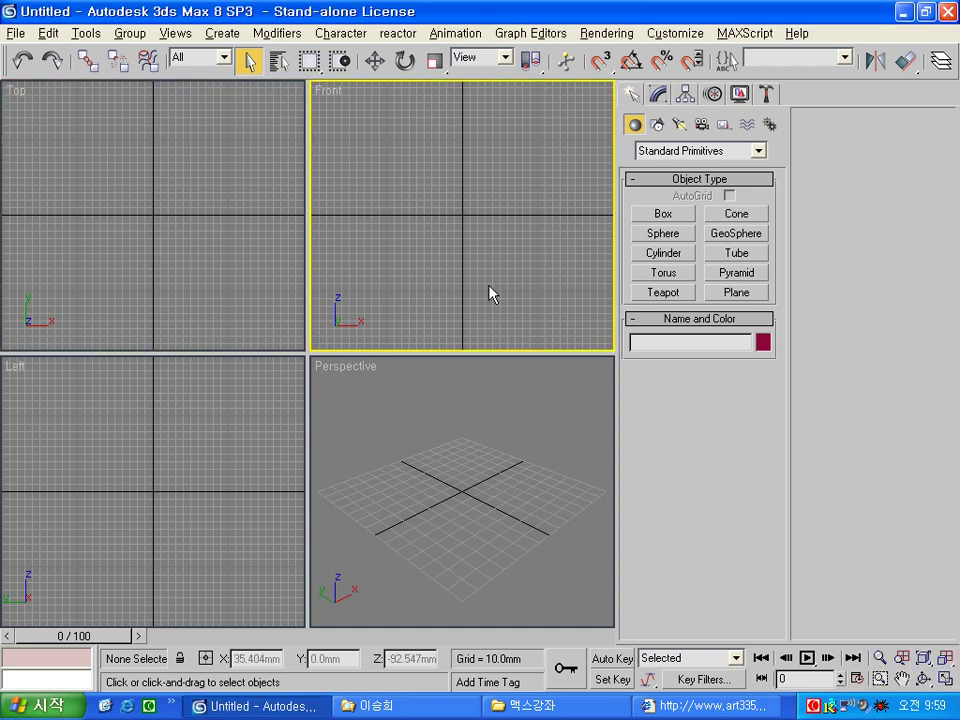
pyautogui.hotkey('alt', 'w')
pyautogui.moveTo(398, 307); pyautogui.dragTo(362, 429, button='middle')
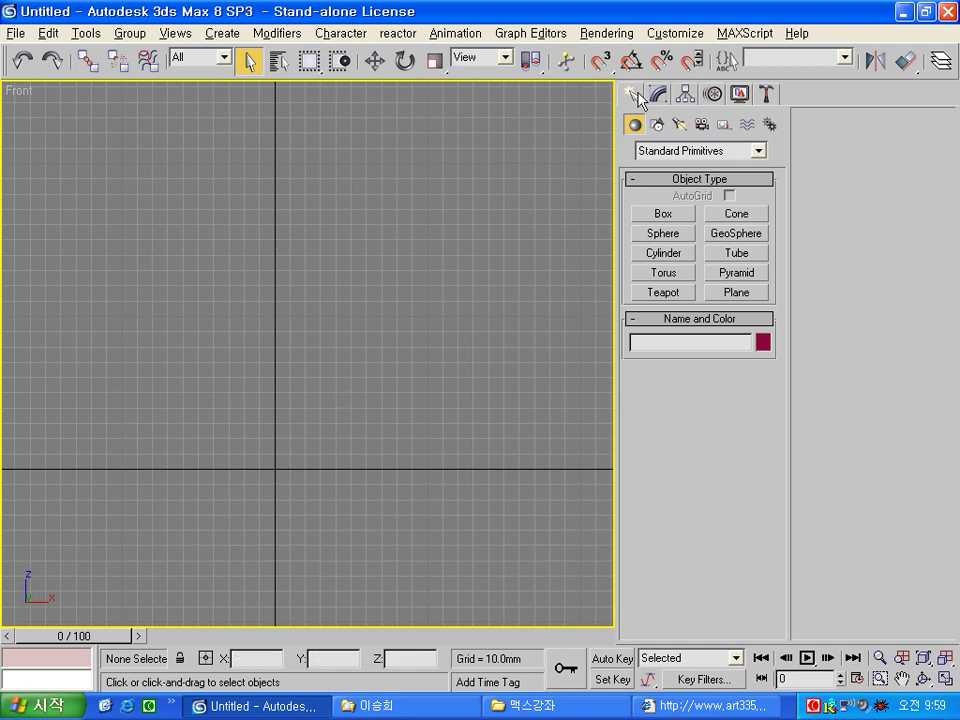
# Draw the stepped half-profile Line01 from the top cap down a long stem to a flared base.
pyautogui.click(657, 124)
pyautogui.click(663, 230)
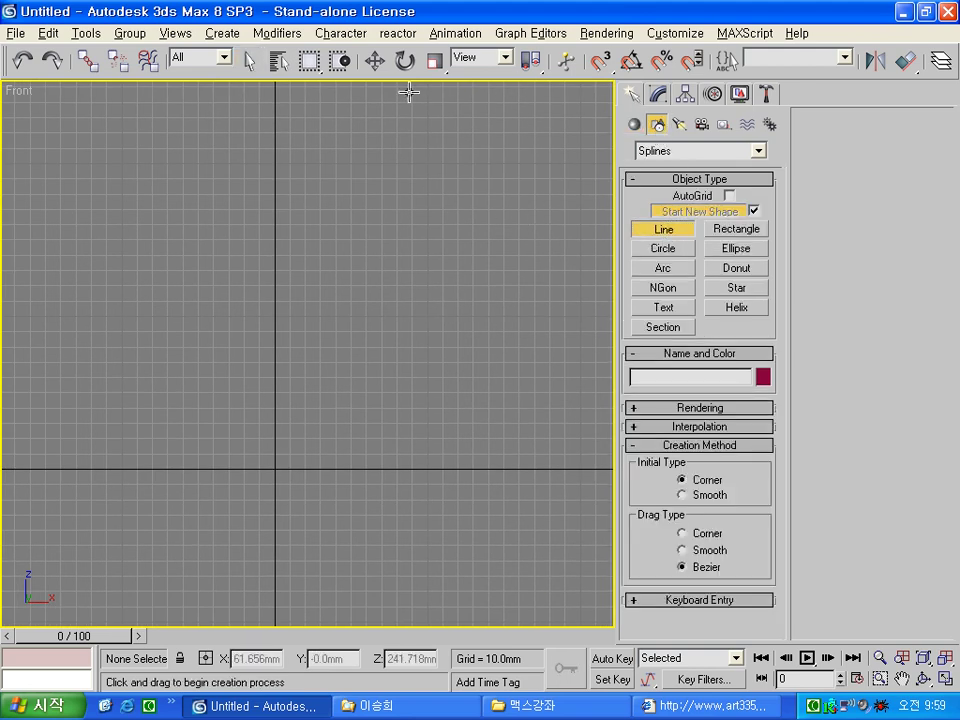
pyautogui.click(322, 135)
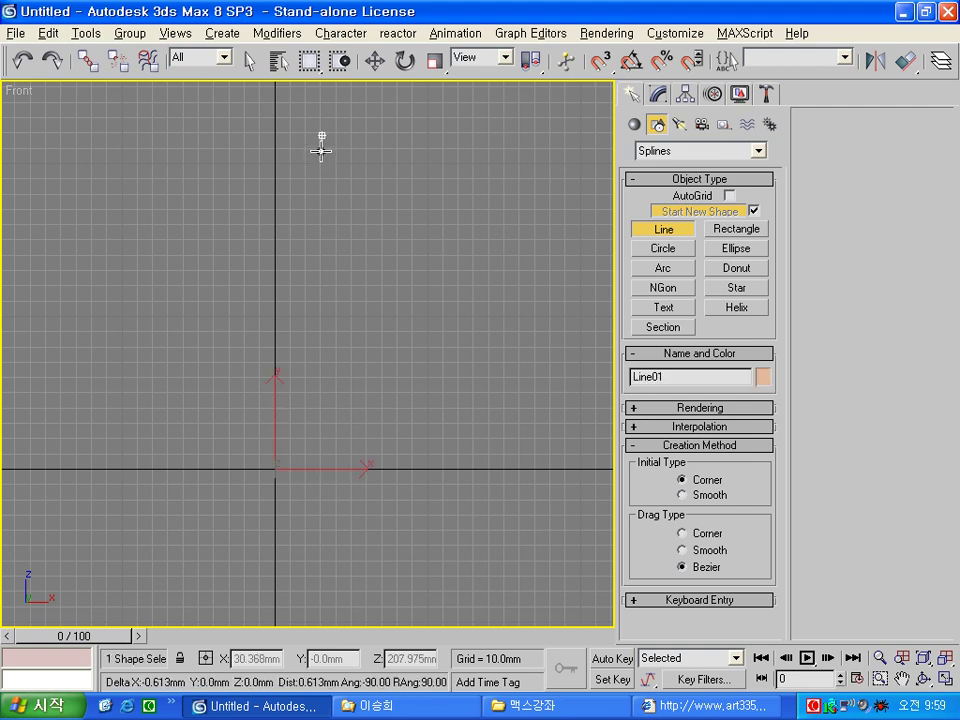
pyautogui.click(308, 150)
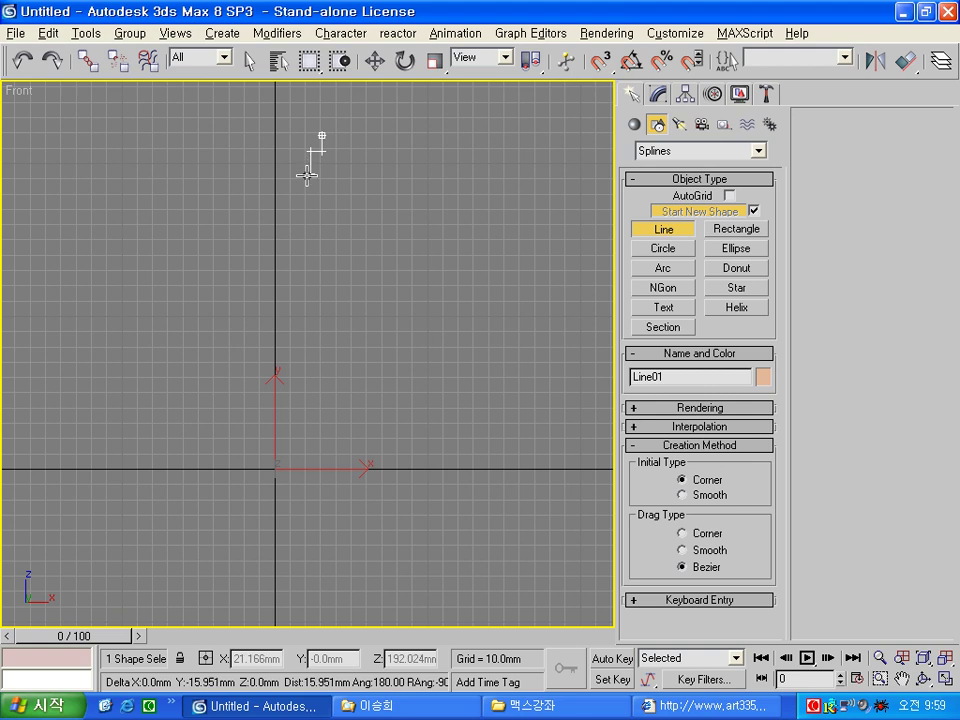
pyautogui.keyDown('shift'); pyautogui.click(307, 184); pyautogui.keyUp('shift')
pyautogui.keyDown('shift'); pyautogui.click(295, 190); pyautogui.keyUp('shift')
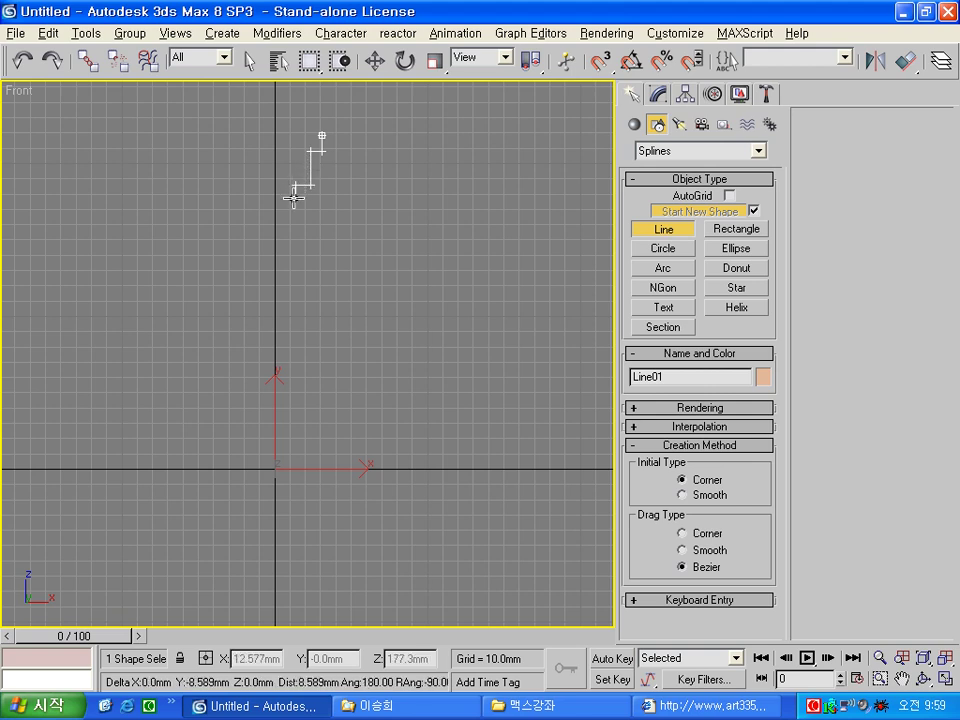
pyautogui.keyDown('shift'); pyautogui.click(295, 207); pyautogui.keyUp('shift')
pyautogui.click(284, 208)
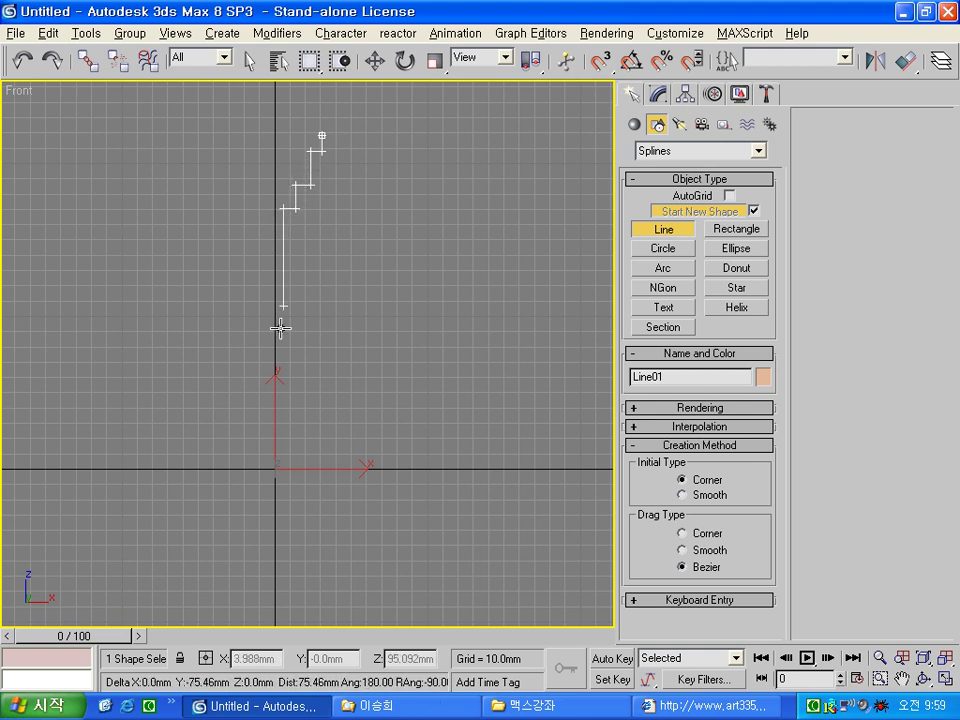
pyautogui.click(284, 412)
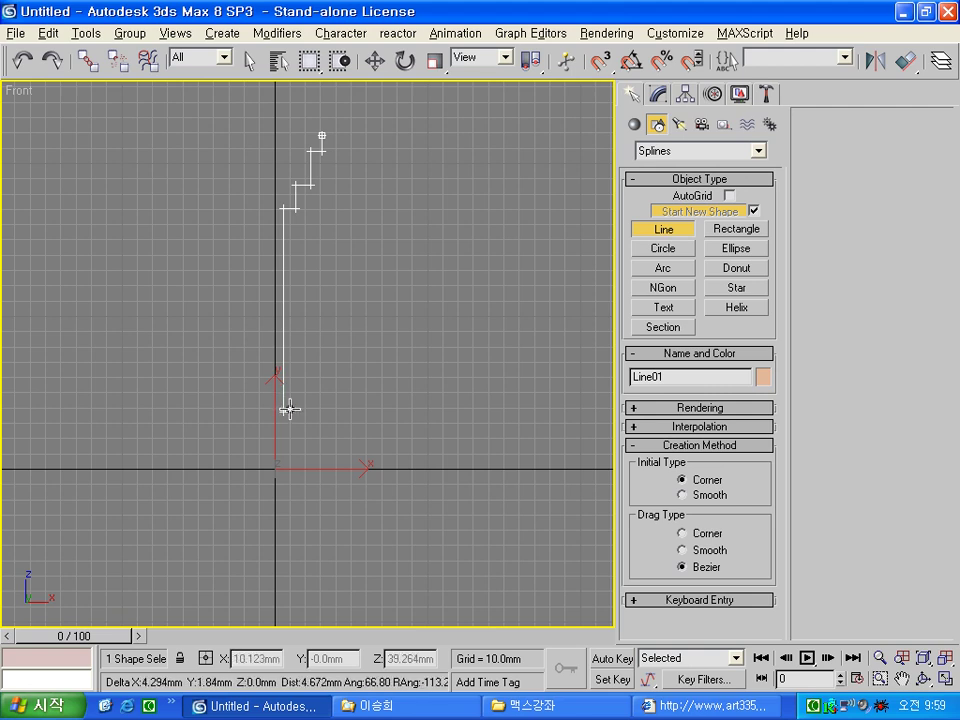
pyautogui.click(318, 452)
pyautogui.click(318, 466)
pyautogui.rightClick(398, 426)
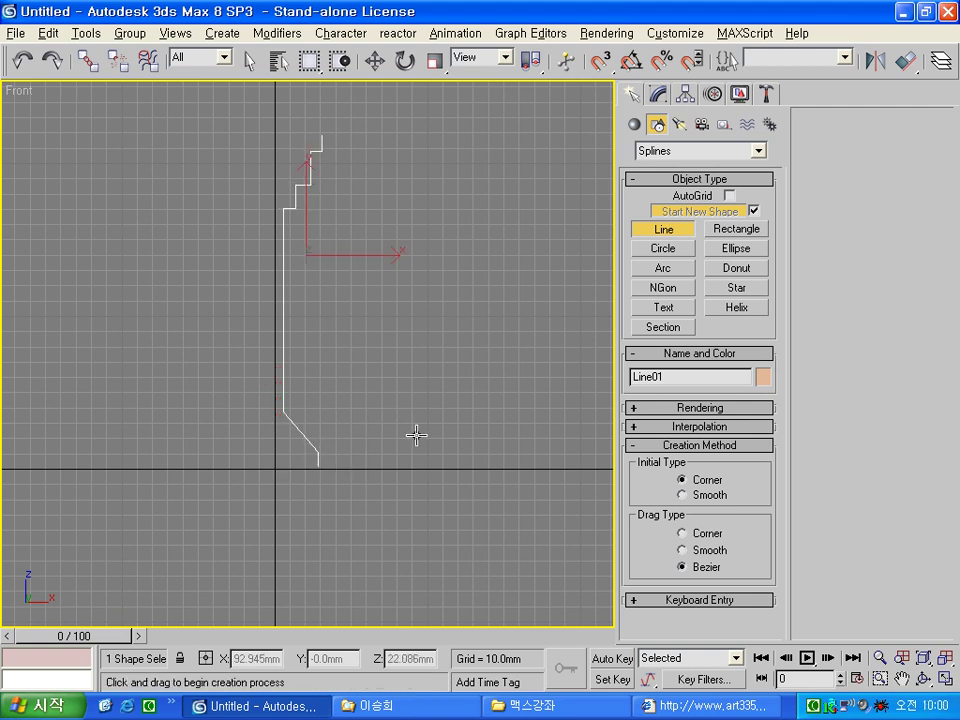
# Apply a Lathe to Line01, align it to Min, and nudge the axis to thin the cord.
pyautogui.click(658, 95)
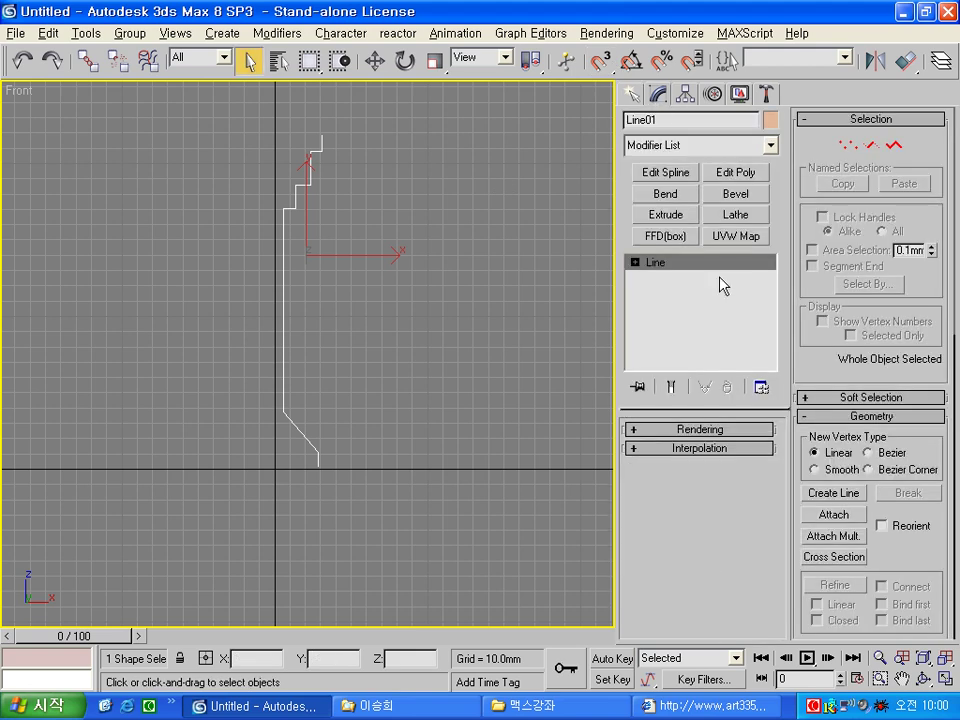
pyautogui.click(735, 216)
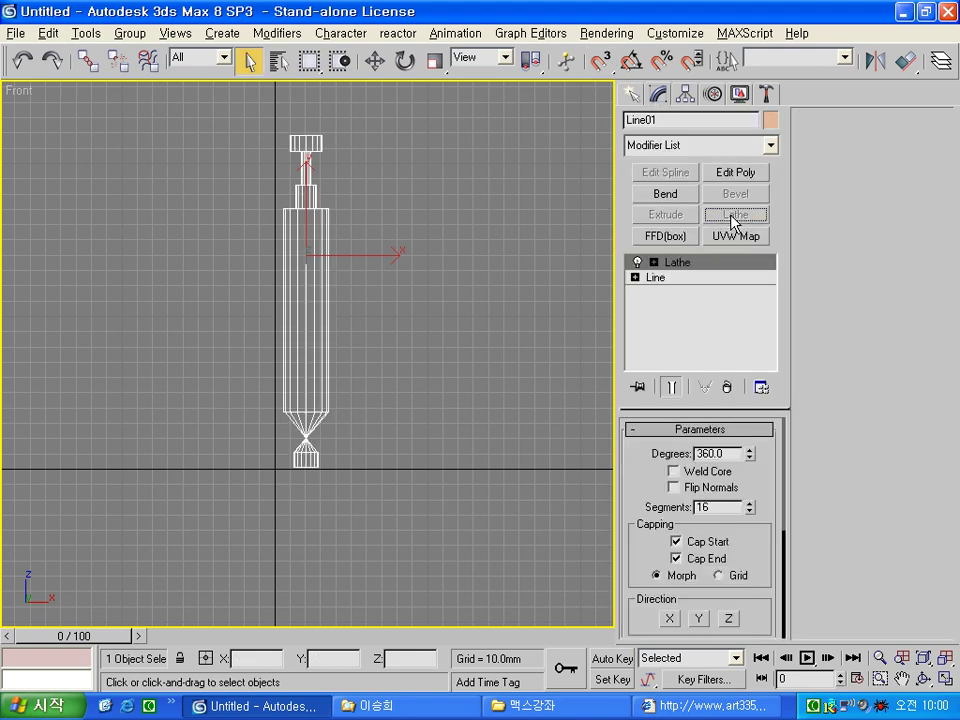
pyautogui.scroll(-1, 634, 561)
pyautogui.scroll(-2, 656, 566)
pyautogui.click(657, 561)
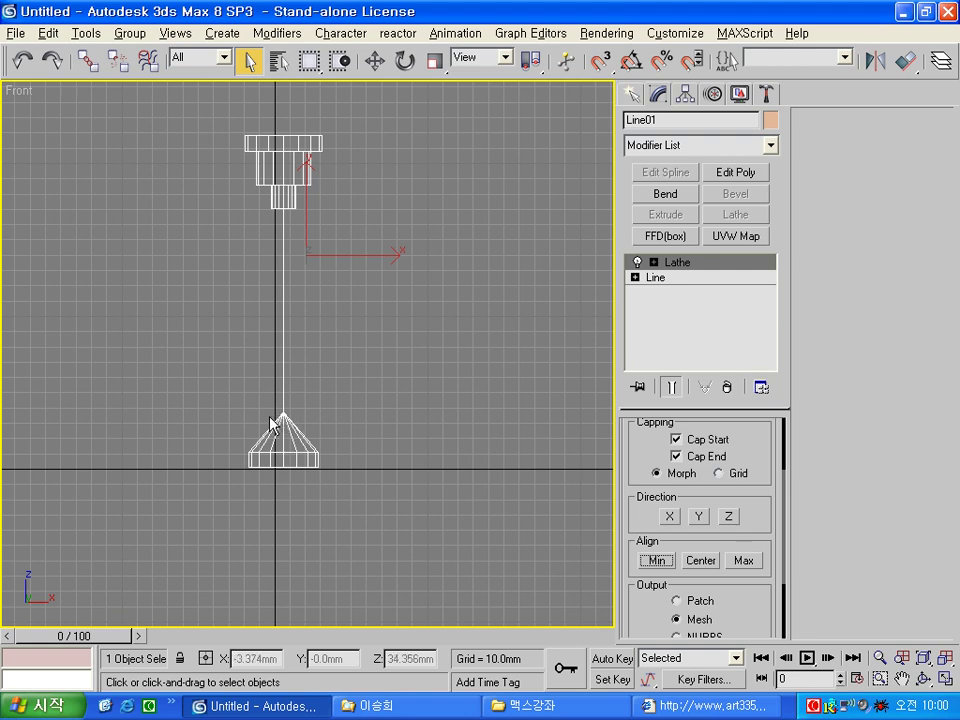
pyautogui.click(653, 262)
pyautogui.click(681, 279)
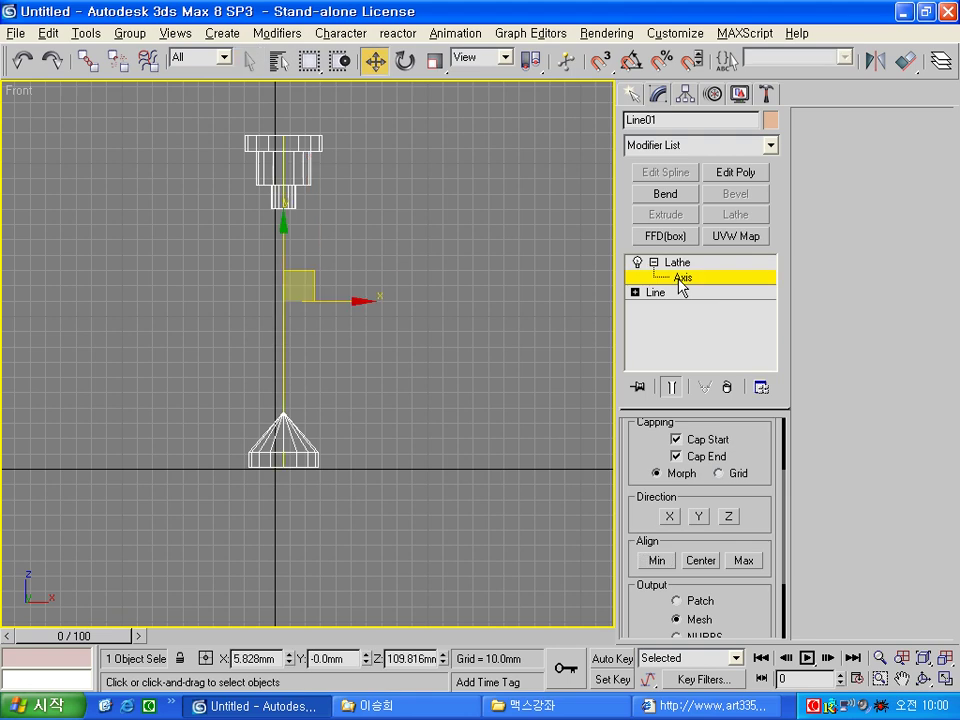
pyautogui.moveTo(361, 301); pyautogui.dragTo(361, 305)
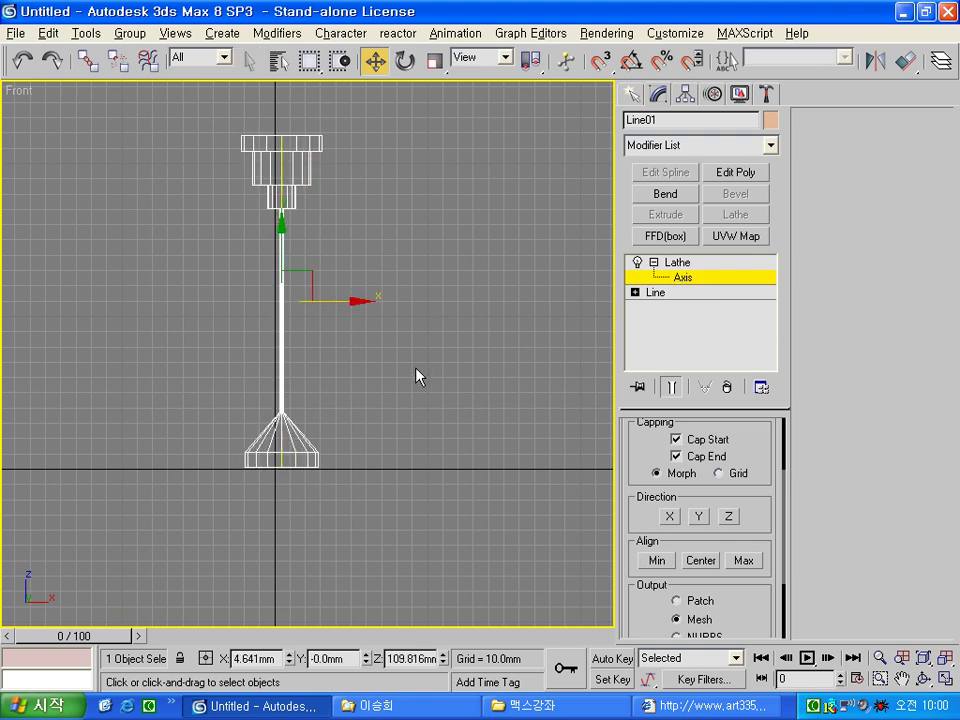
# Raise the line's top vertices for a taller canopy and longer cord, then return to Lathe.
pyautogui.click(662, 293)
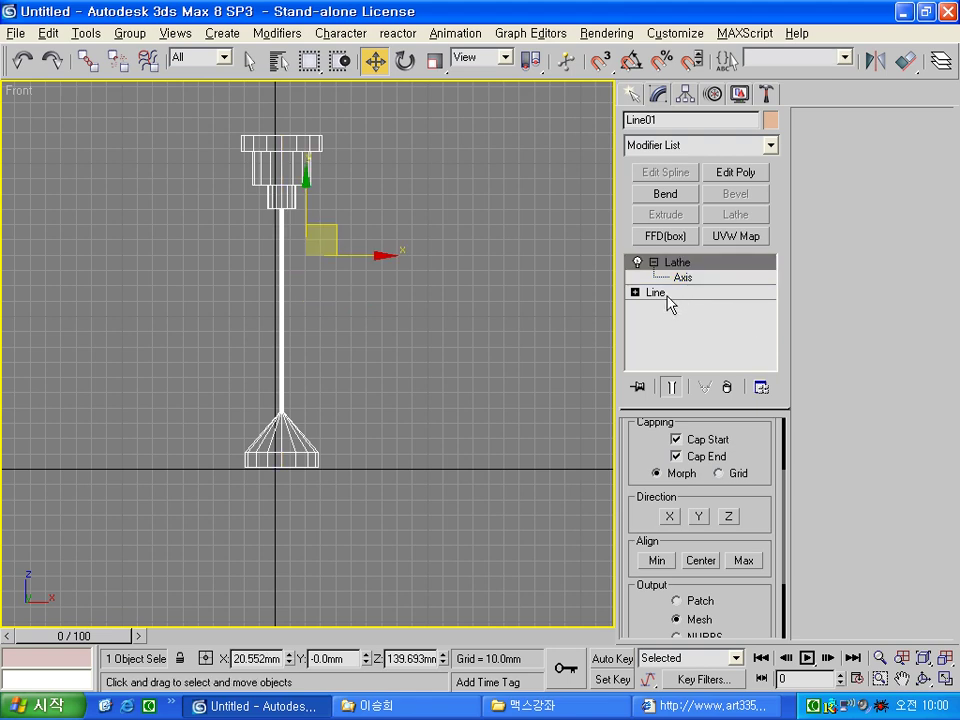
pyautogui.click(634, 293)
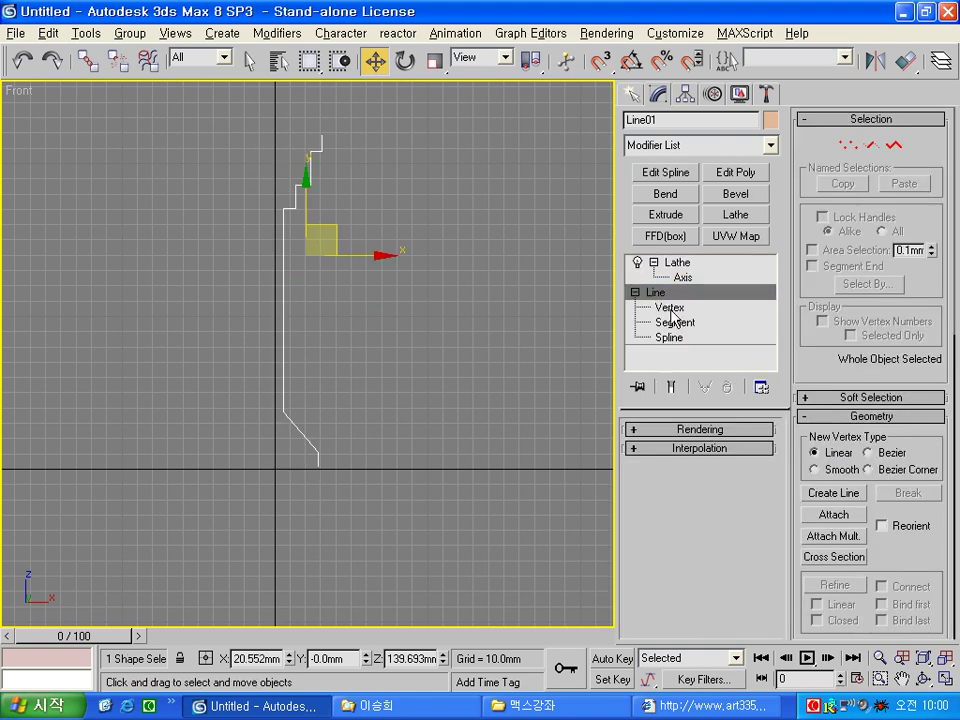
pyautogui.click(670, 307)
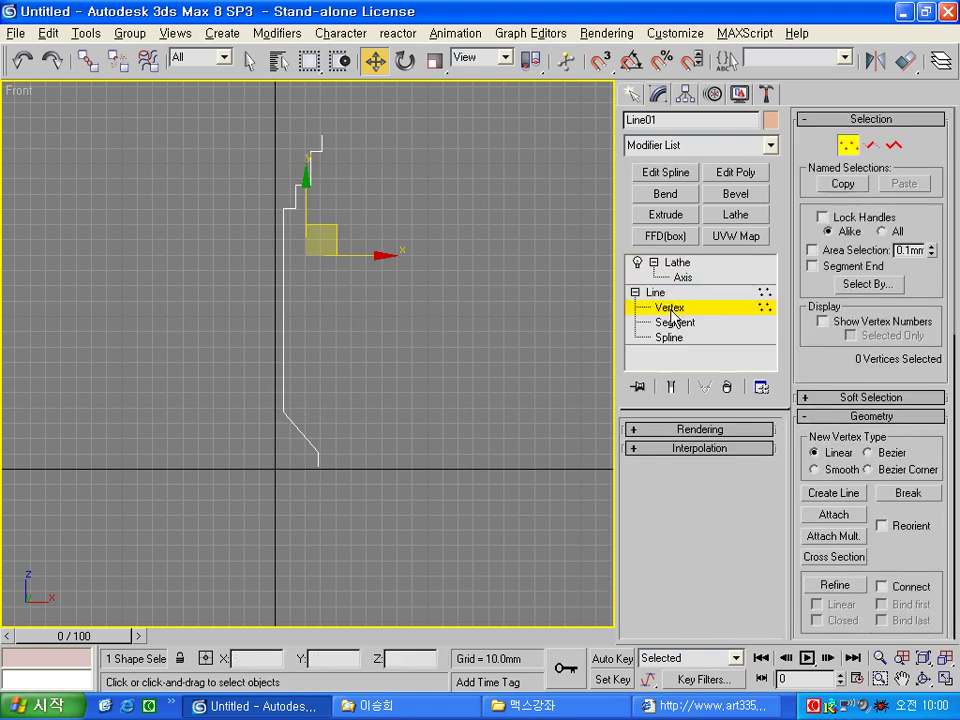
pyautogui.moveTo(413, 278); pyautogui.dragTo(409, 353, button='middle')
pyautogui.moveTo(389, 318); pyautogui.dragTo(210, 165)
pyautogui.moveTo(319, 182); pyautogui.dragTo(321, 72)
pyautogui.moveTo(323, 117); pyautogui.dragTo(323, 78)
pyautogui.click(538, 221)
pyautogui.click(698, 265)
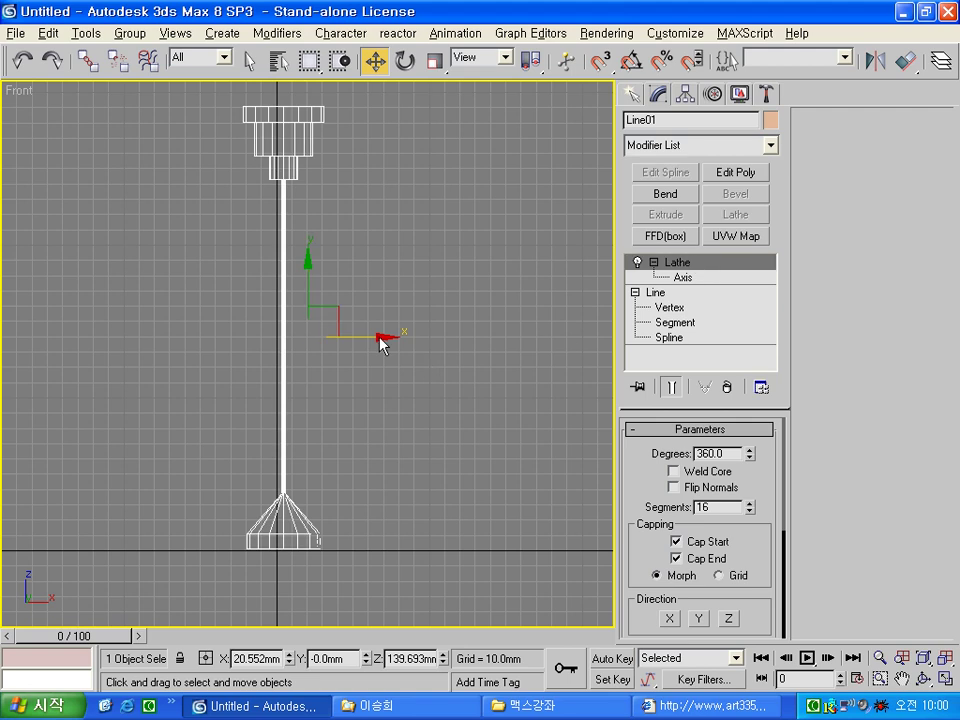
# Restore the four viewports and enable Flip Normals on the lamp's Lathe.
pyautogui.click(442, 500)
pyautogui.hotkey('alt', 'w')
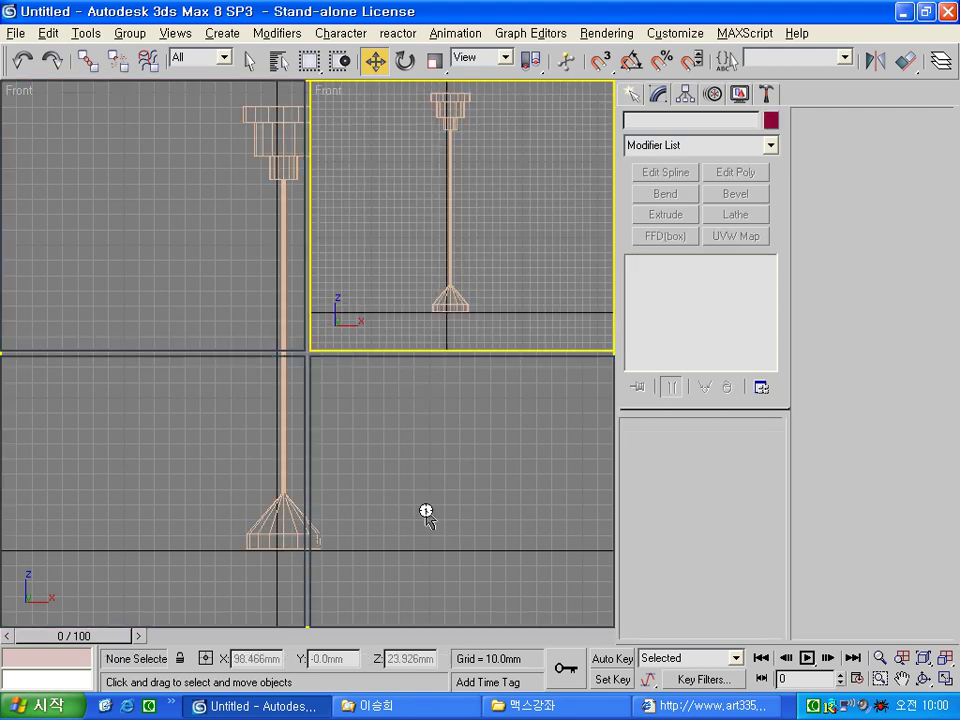
pyautogui.moveTo(548, 487)
pyautogui.keyDown('alt'); pyautogui.mouseDown(button='middle')
pyautogui.moveTo(497, 450)
pyautogui.moveTo(510, 454)
pyautogui.moveTo(497, 574)
pyautogui.moveTo(418, 538)
pyautogui.moveTo(497, 493)
pyautogui.moveTo(502, 569)
pyautogui.mouseUp(button='middle'); pyautogui.keyUp('alt')
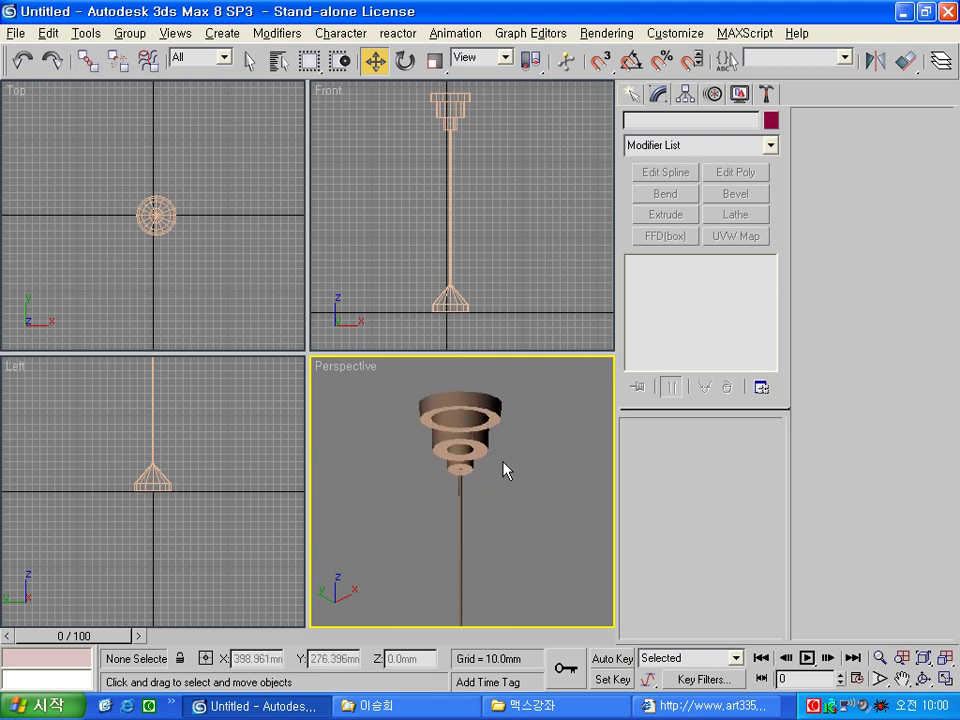
pyautogui.click(485, 410)
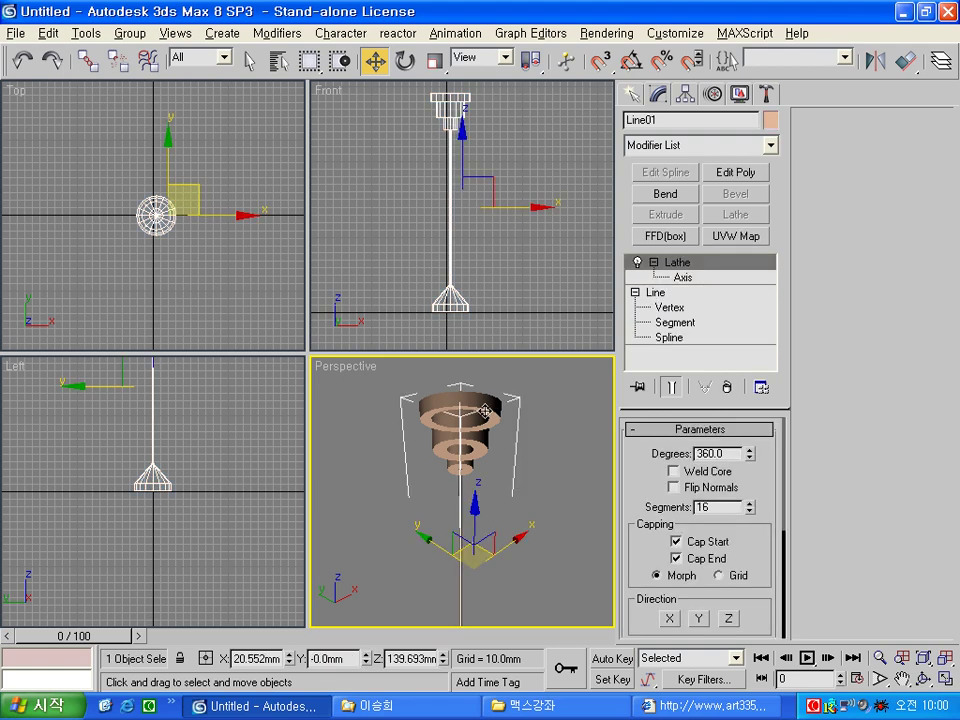
pyautogui.click(675, 487)
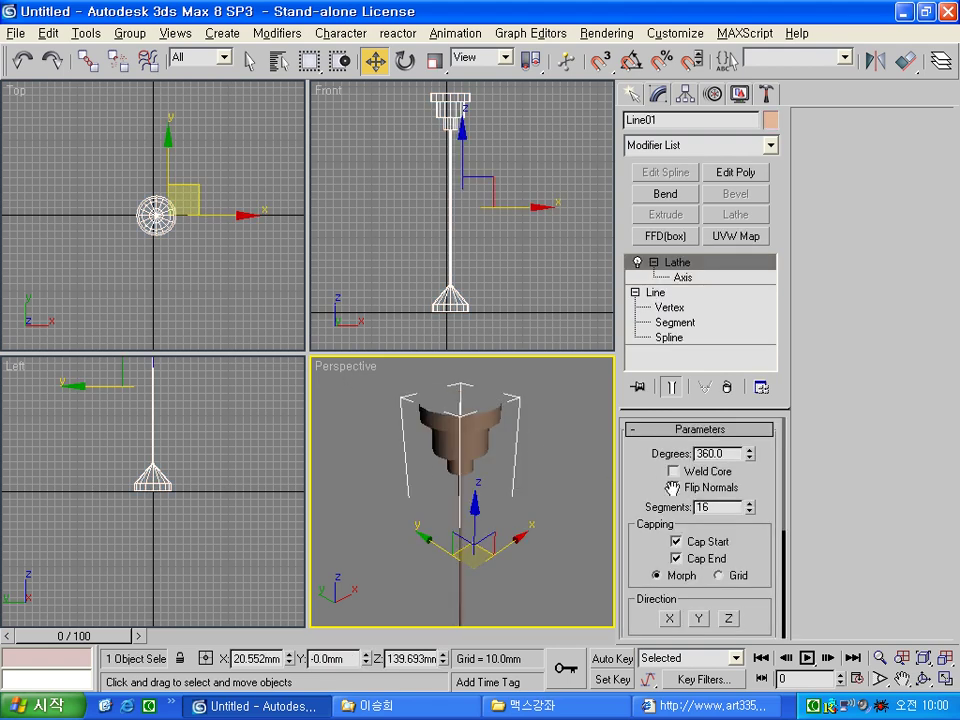
pyautogui.click(546, 450)
pyautogui.moveTo(544, 444)
pyautogui.mouseDown(button='middle')
pyautogui.moveTo(508, 386)
pyautogui.moveTo(510, 286)
pyautogui.moveTo(489, 401)
pyautogui.mouseUp(button='middle')
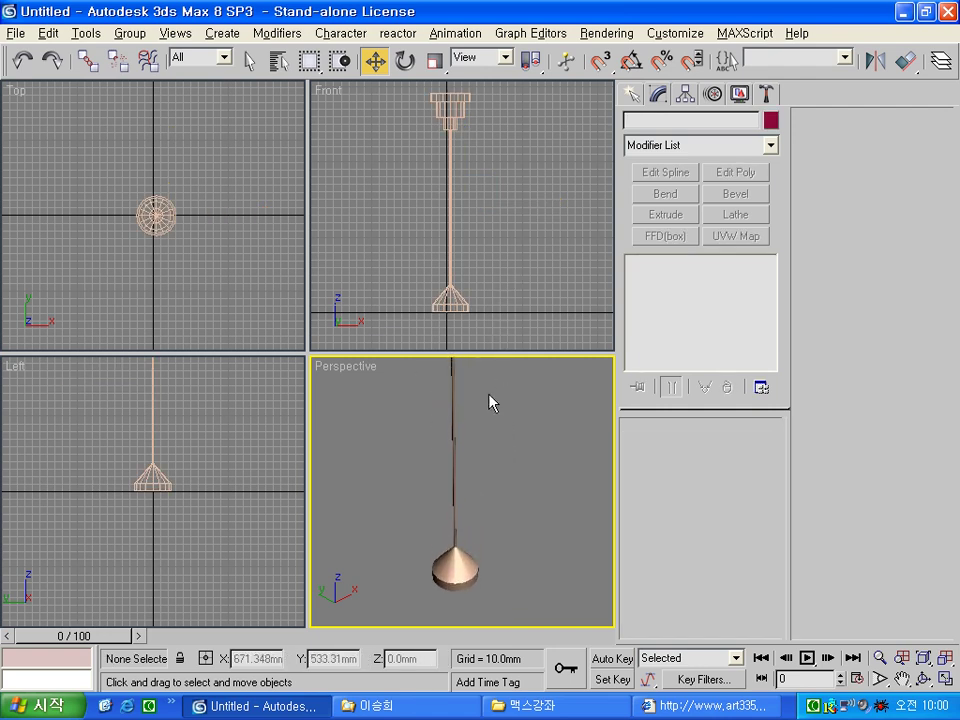
# Move the lamp along X to the origin in the Top view.
pyautogui.rightClick(501, 265)
pyautogui.rightClick(225, 233)
pyautogui.scroll(2, 193, 236)
pyautogui.click(184, 214)
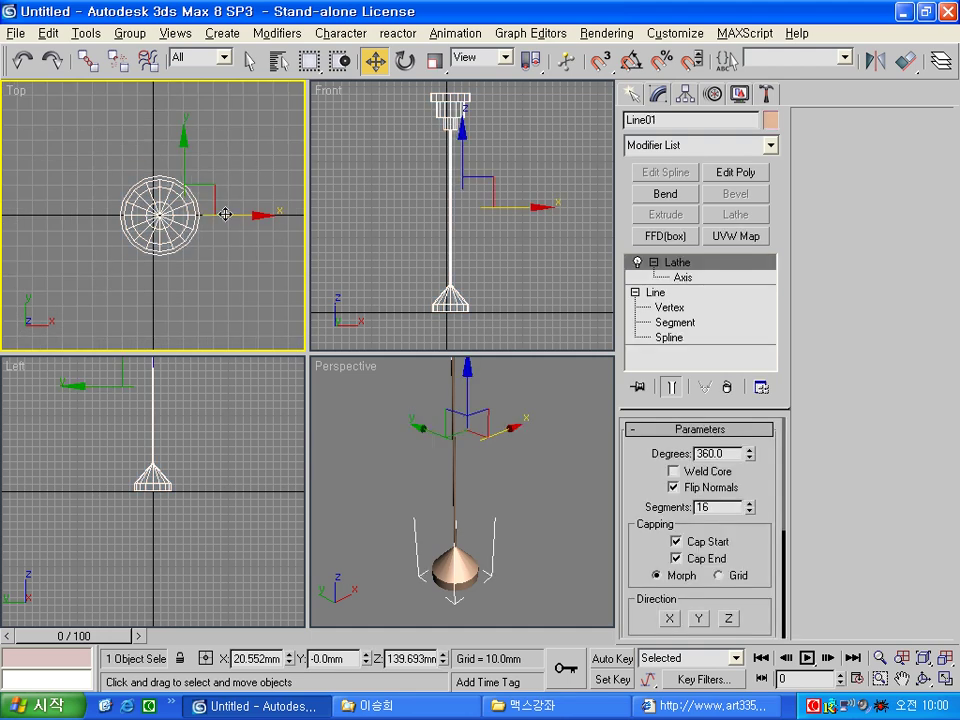
pyautogui.moveTo(237, 215)
pyautogui.mouseDown()
pyautogui.moveTo(246, 212)
pyautogui.moveTo(255, 270)
pyautogui.mouseUp()
pyautogui.click(255, 270)
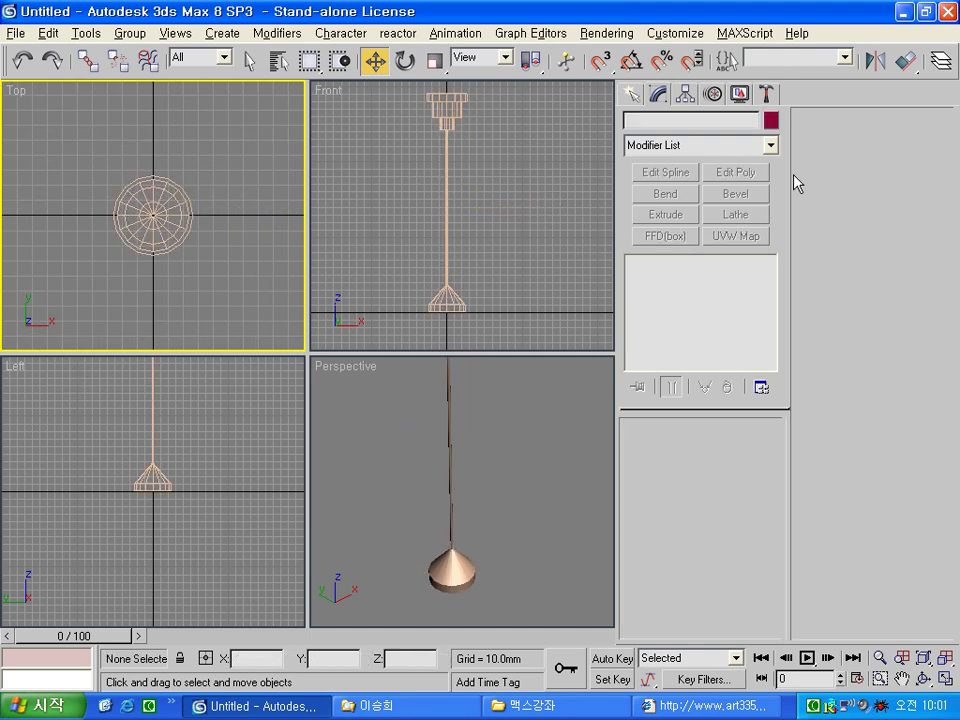
# Create Cylinder01 (radius 25.376mm, height -77.748mm) hanging below the lamp's cone.
pyautogui.click(632, 98)
pyautogui.click(634, 124)
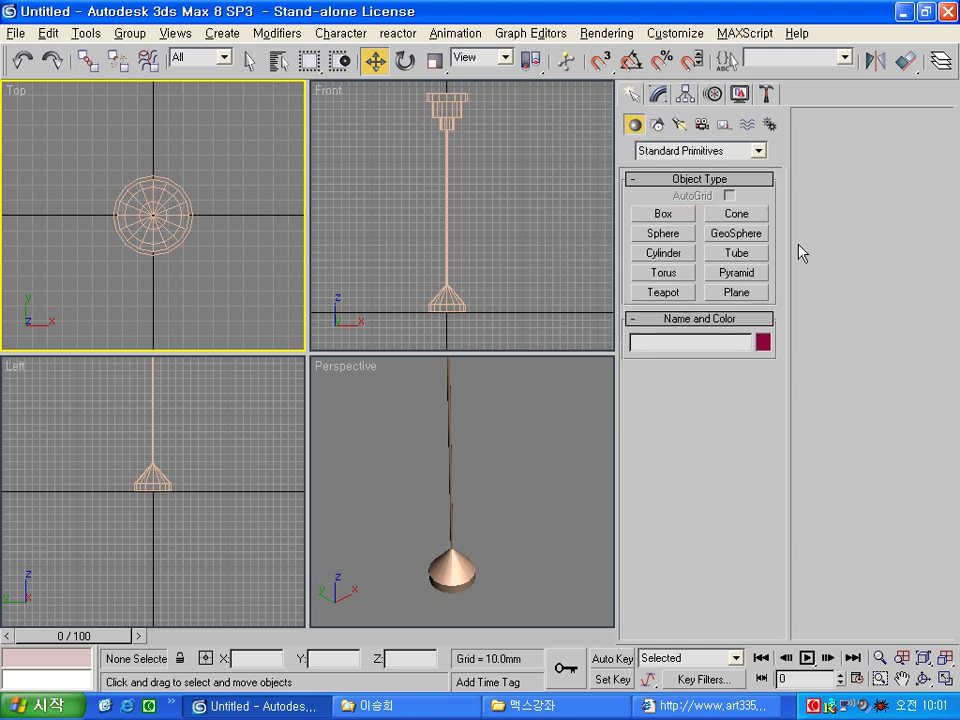
pyautogui.click(678, 262)
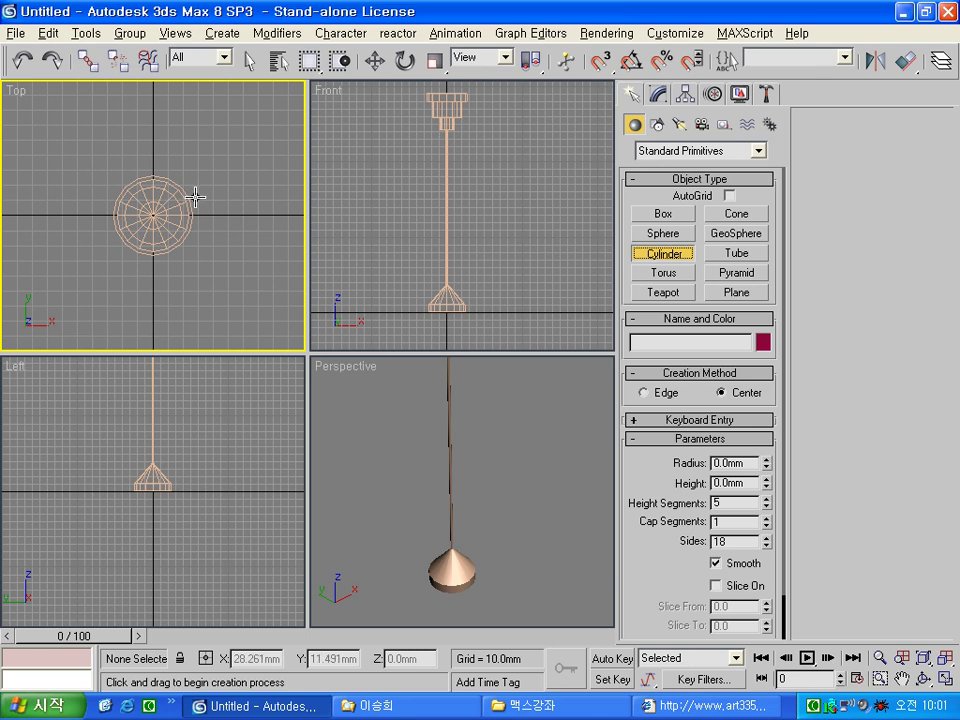
pyautogui.hotkey('shift', 'ctrl', 'z')
pyautogui.moveTo(155, 216); pyautogui.dragTo(229, 133)
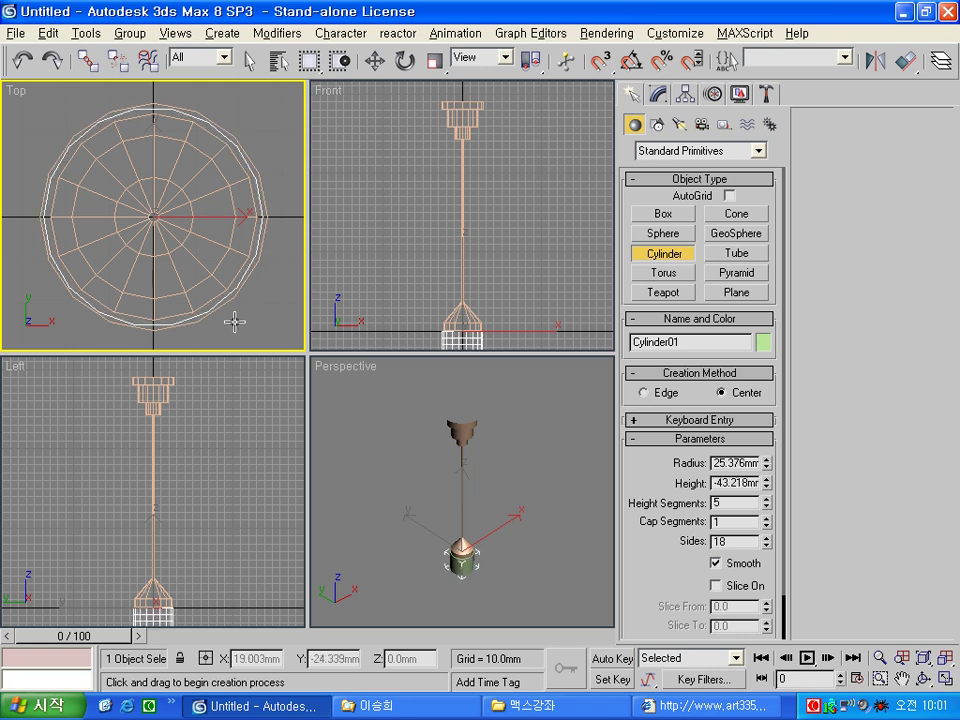
pyautogui.click(221, 521)
pyautogui.scroll(3, 523, 252)
pyautogui.moveTo(519, 253); pyautogui.dragTo(504, 107, button='middle')
pyautogui.scroll(-2, 510, 189)
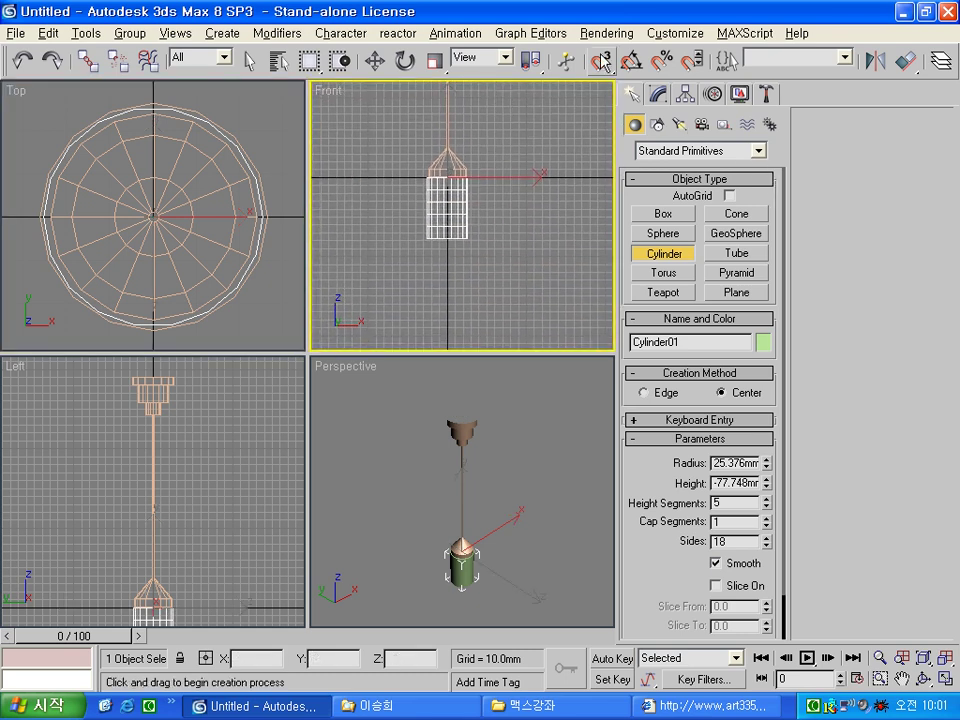
pyautogui.click(905, 60)
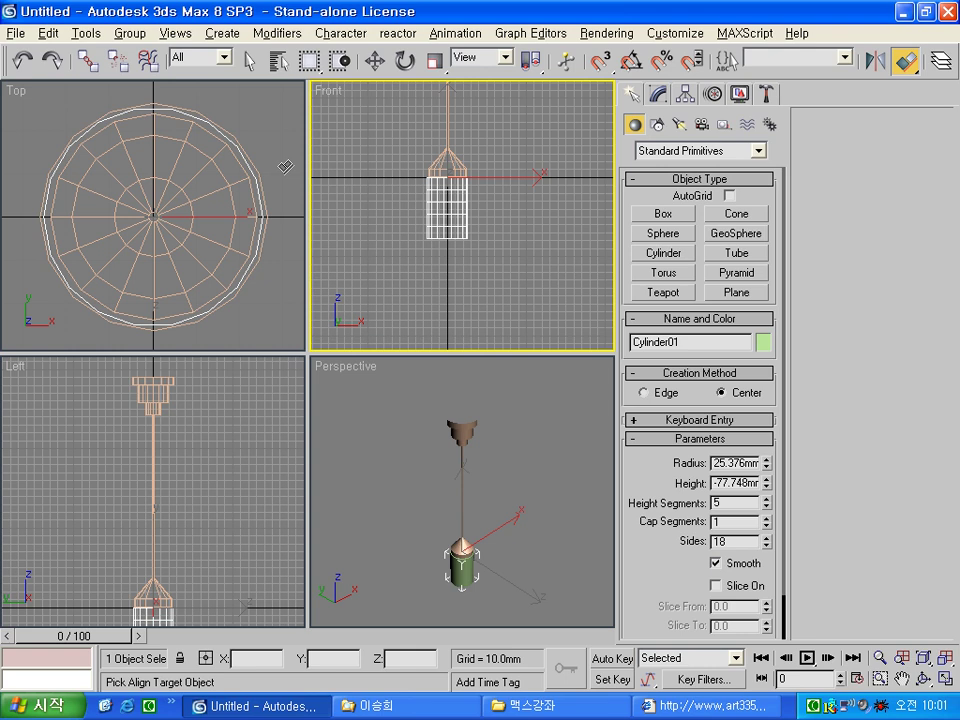
# Align Cylinder01 to Line01 center-to-center in X and Y, leaving Z unchanged.
pyautogui.click(213, 162)
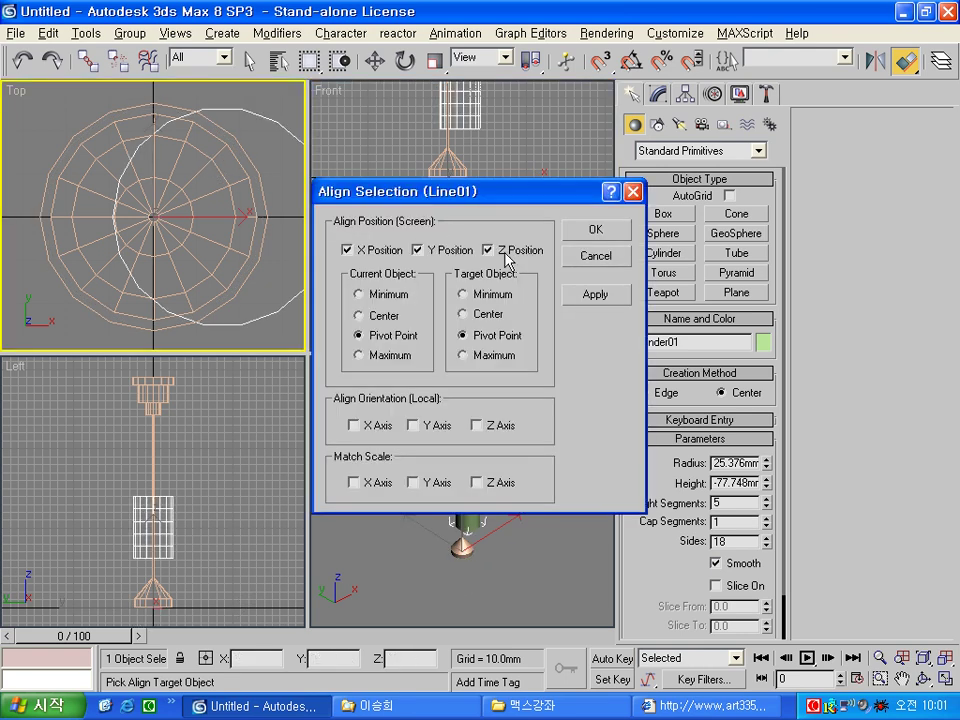
pyautogui.click(505, 251)
pyautogui.click(382, 316)
pyautogui.click(488, 316)
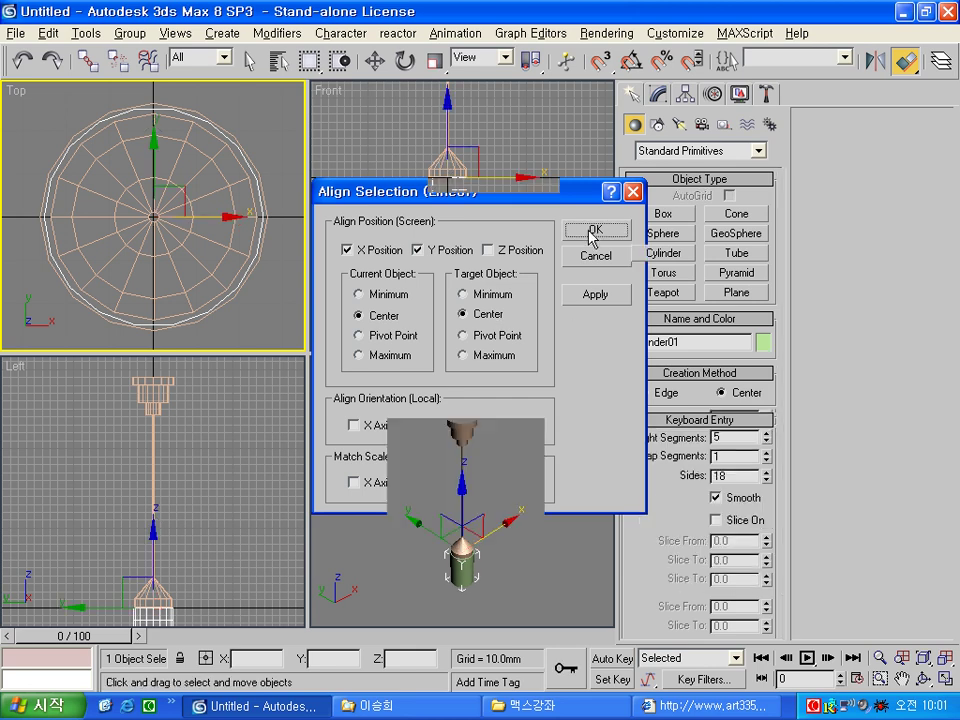
pyautogui.click(594, 232)
pyautogui.click(546, 561)
pyautogui.scroll(2, 455, 540)
pyautogui.scroll(2, 465, 570)
pyautogui.scroll(3, 458, 549)
pyautogui.scroll(-2, 523, 574)
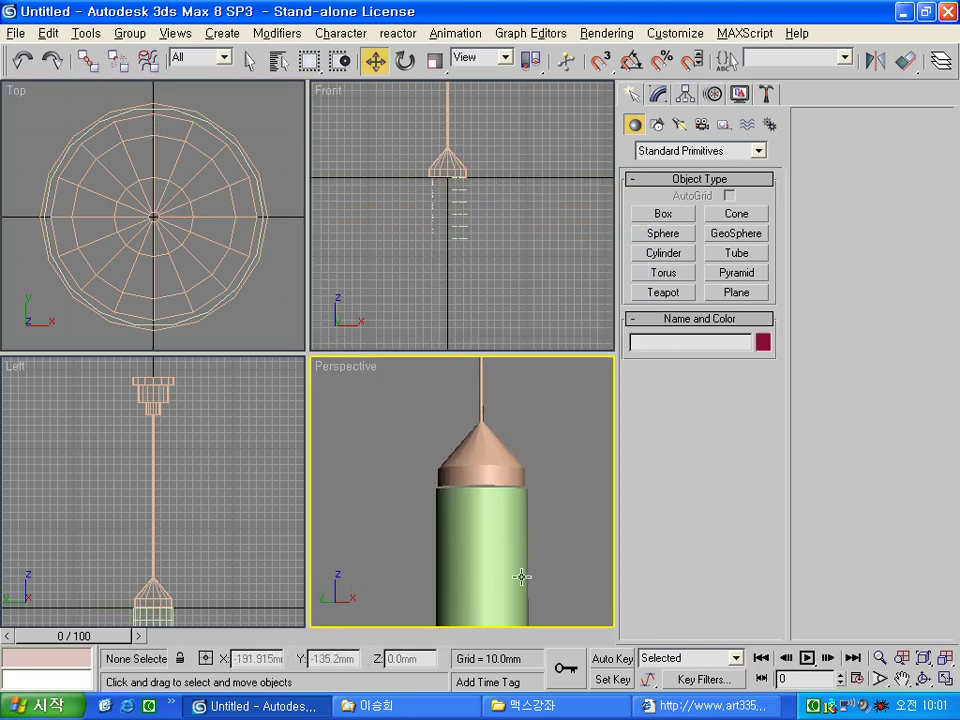
pyautogui.scroll(-2, 523, 519)
# Nudge Cylinder01 up into the cone and set radius 23.364mm with 1 height segment.
pyautogui.click(411, 270)
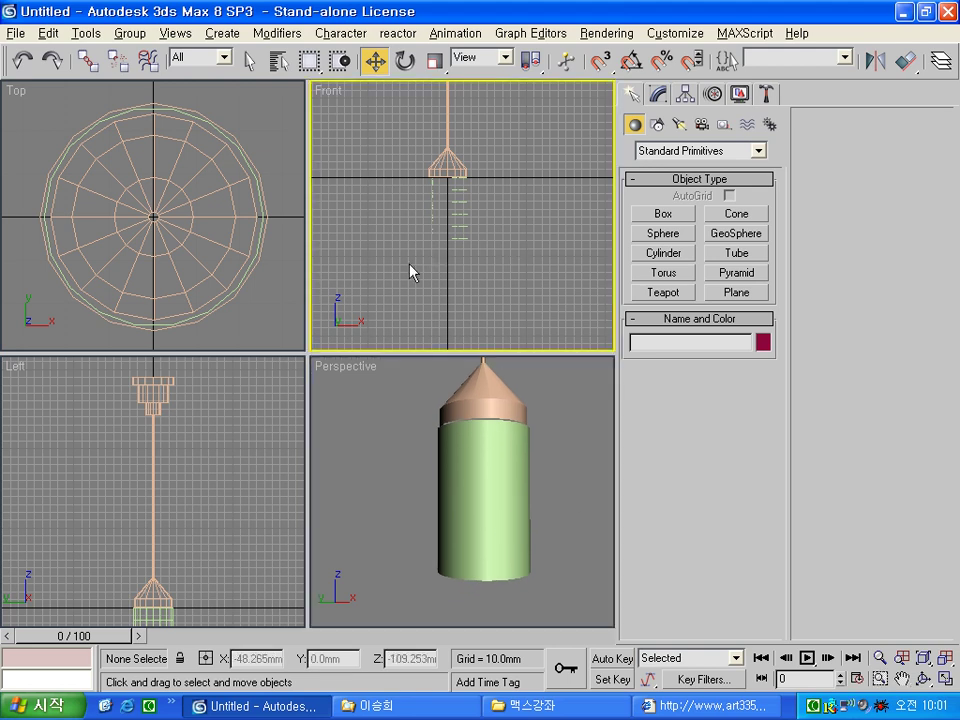
pyautogui.click(462, 212)
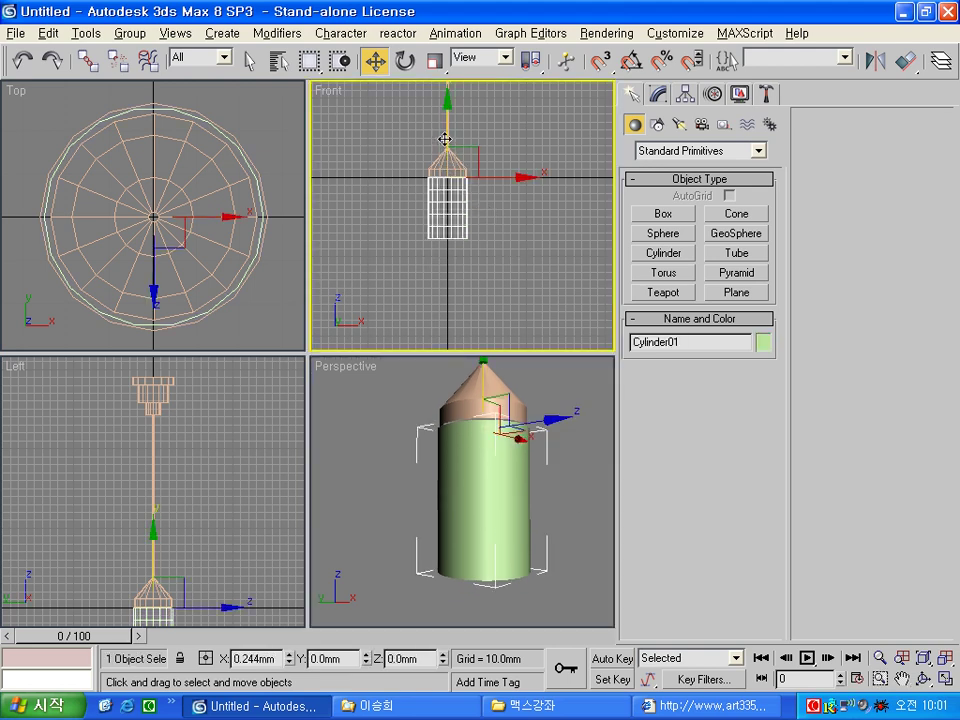
pyautogui.moveTo(445, 139); pyautogui.dragTo(441, 135)
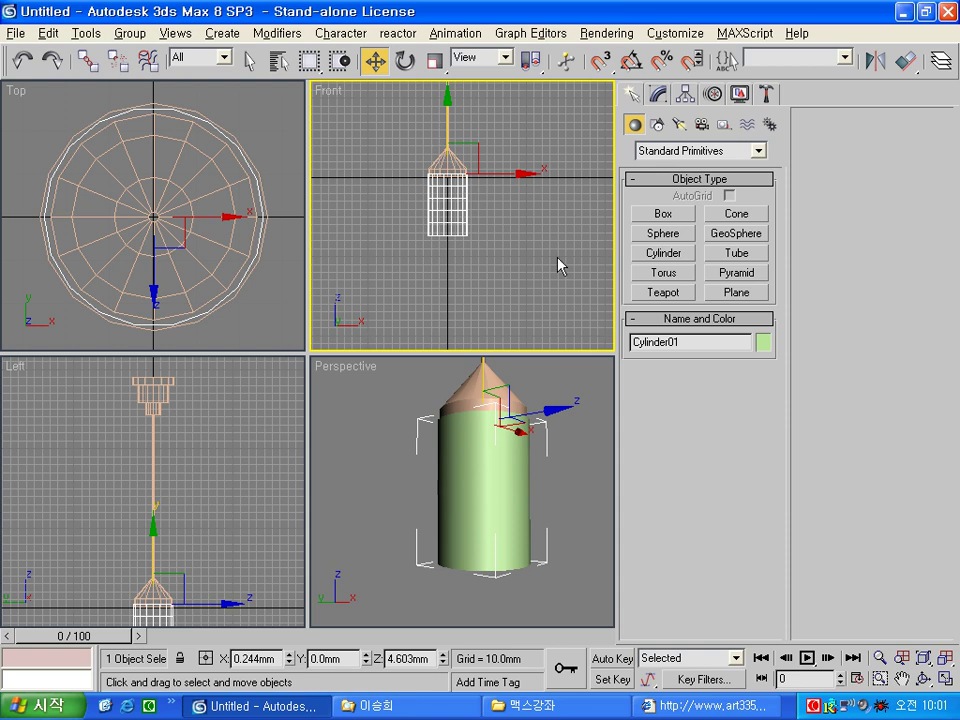
pyautogui.click(655, 92)
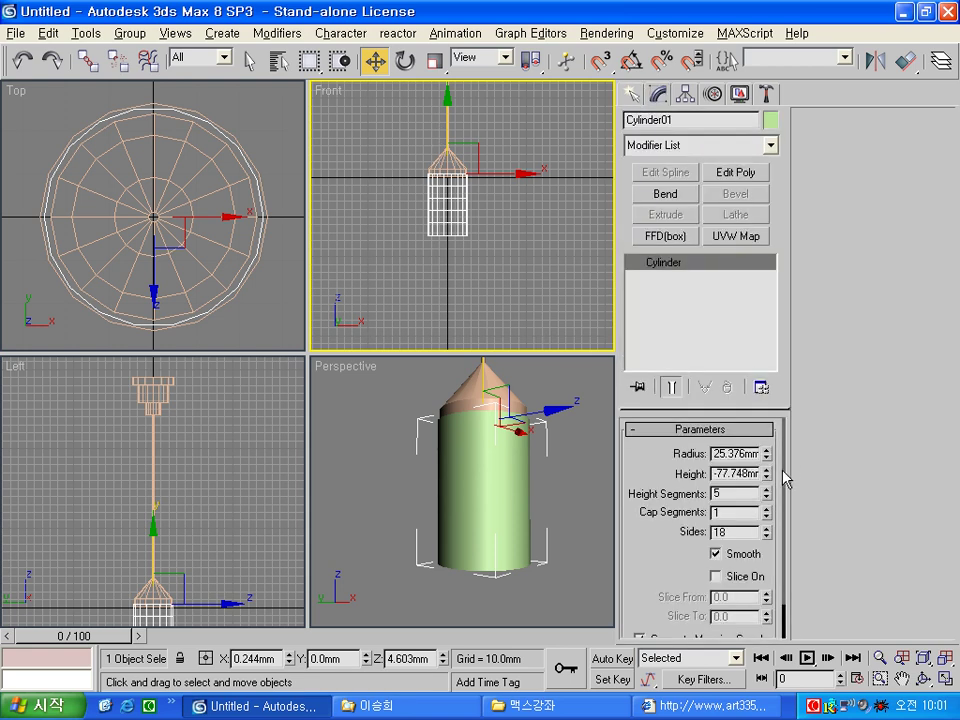
pyautogui.moveTo(767, 464); pyautogui.dragTo(763, 463)
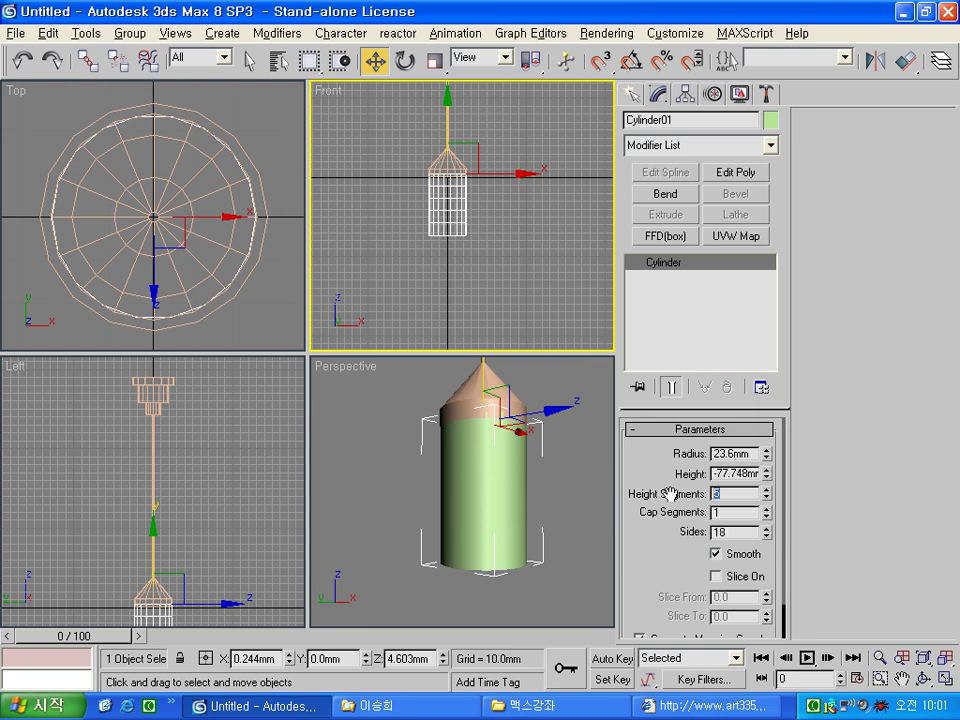
pyautogui.write('1')
pyautogui.press('Return')
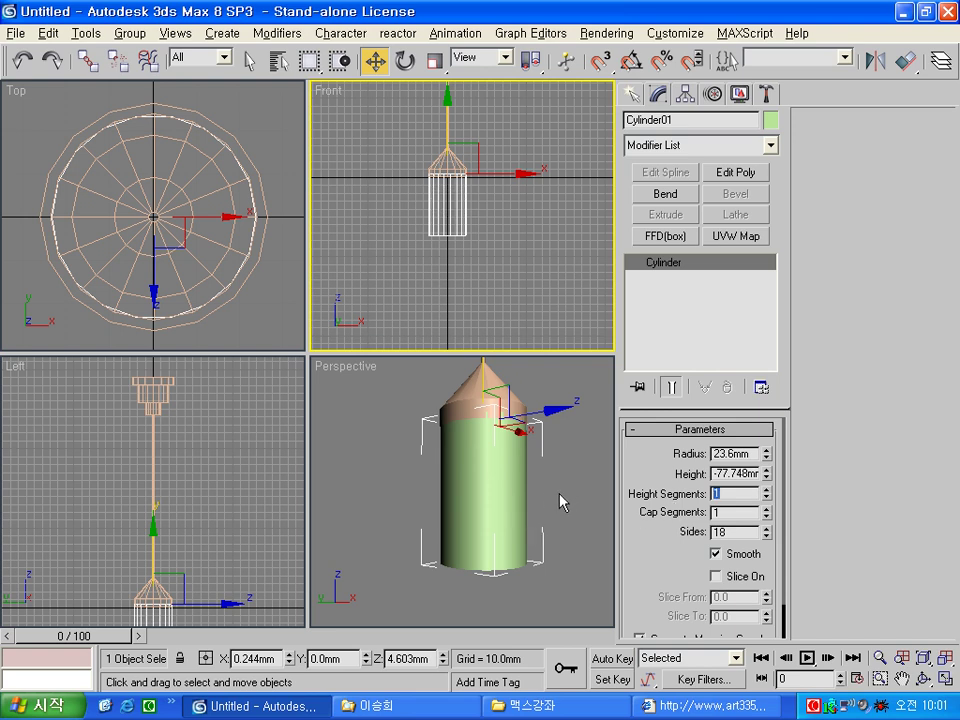
pyautogui.click(563, 500)
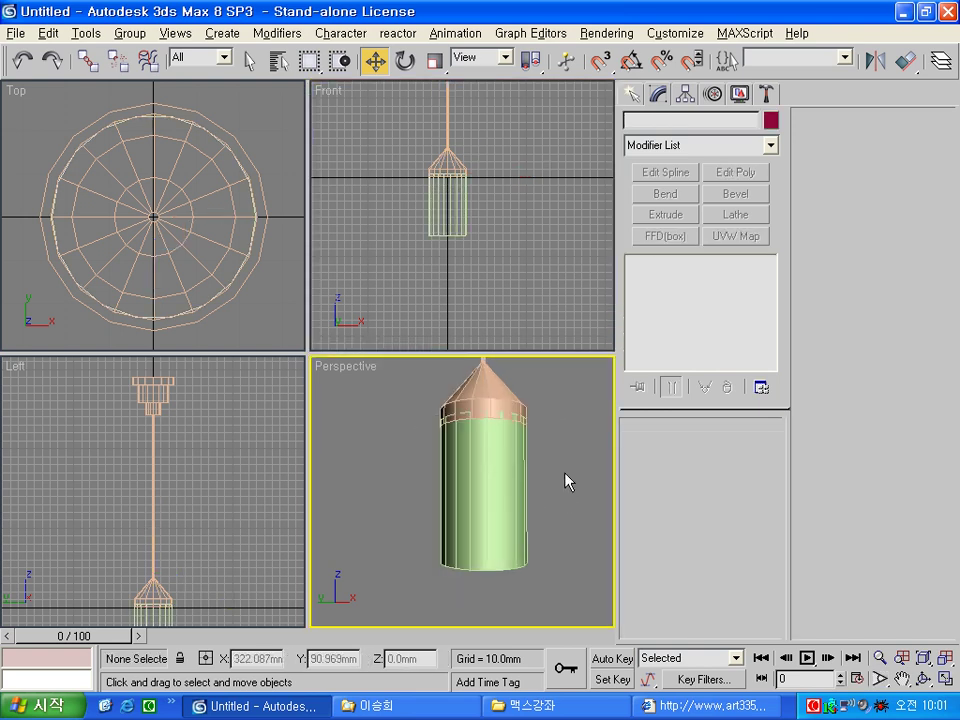
pyautogui.moveTo(565, 480); pyautogui.dragTo(546, 499, button='middle')
pyautogui.click(480, 508)
pyautogui.moveTo(767, 455); pyautogui.dragTo(769, 460)
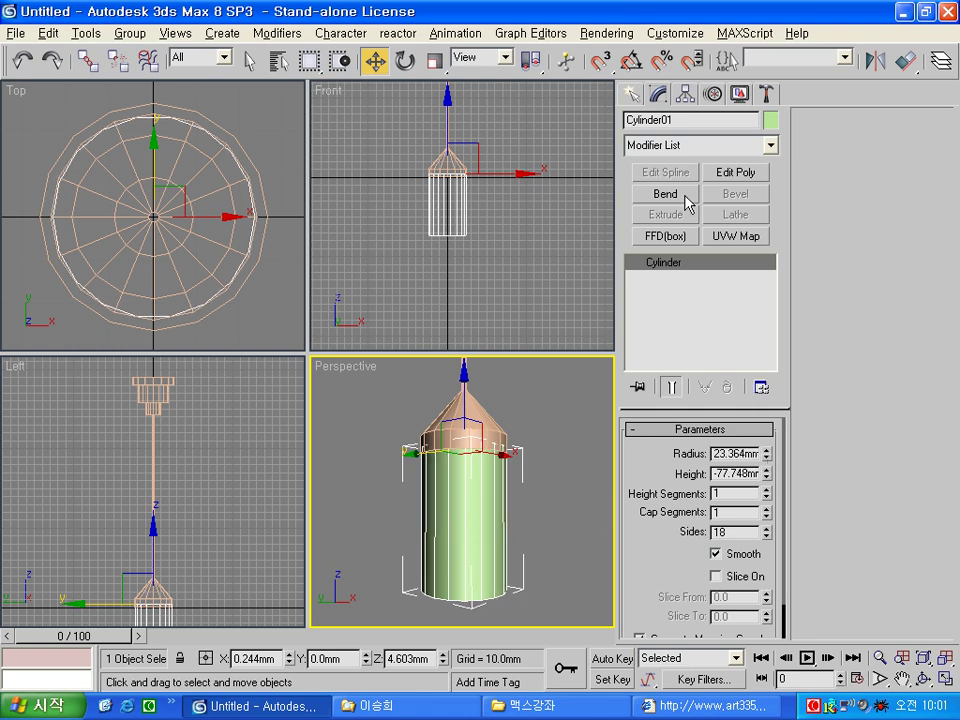
# Add Edit Poly to Cylinder01 and connect its vertical edges with 2 segments, pinch 80.
pyautogui.click(735, 173)
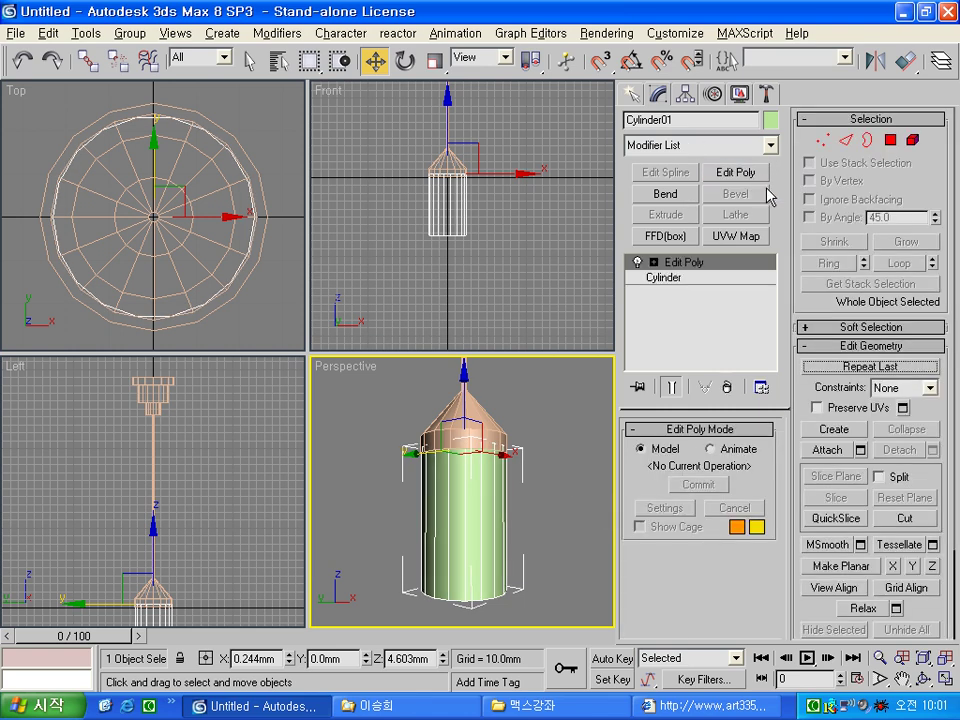
pyautogui.click(846, 141)
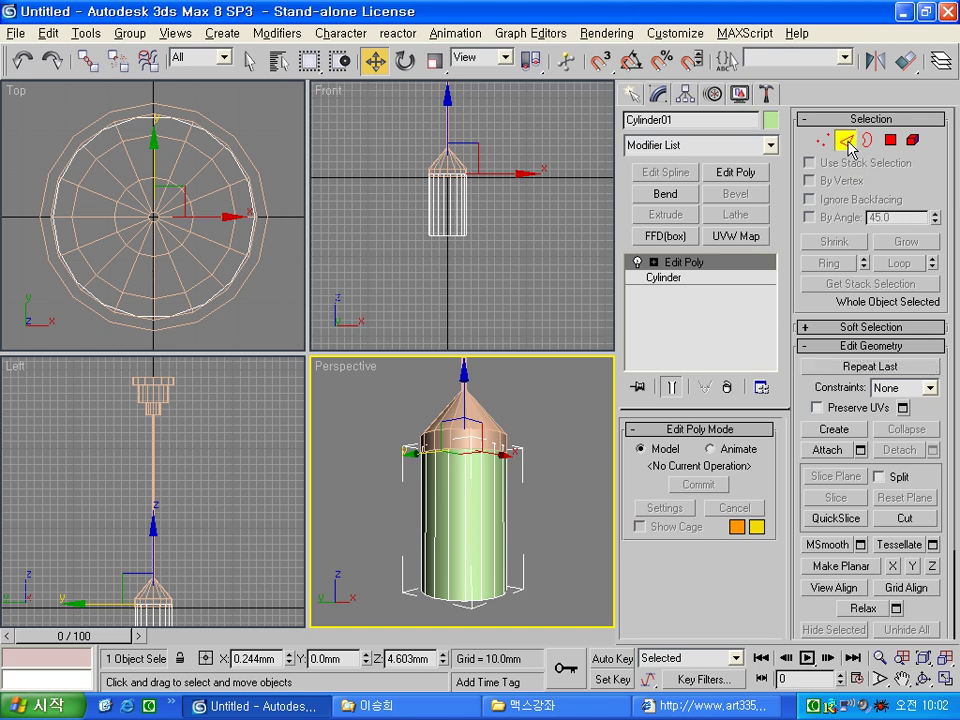
pyautogui.hotkey('ctrl', 'shift', 'z')
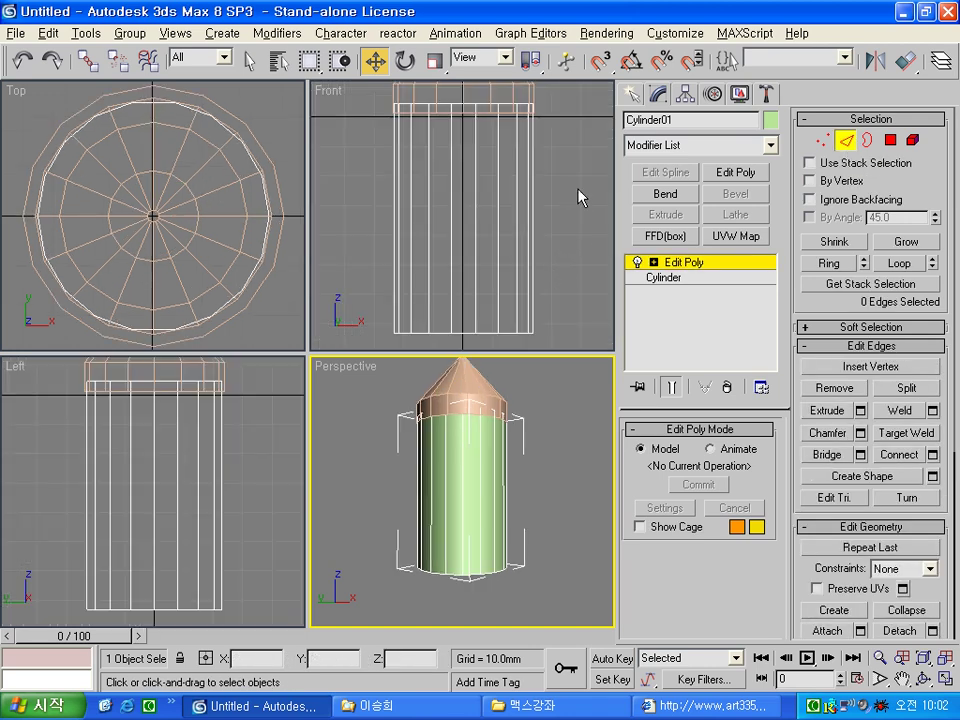
pyautogui.moveTo(580, 197); pyautogui.dragTo(336, 231)
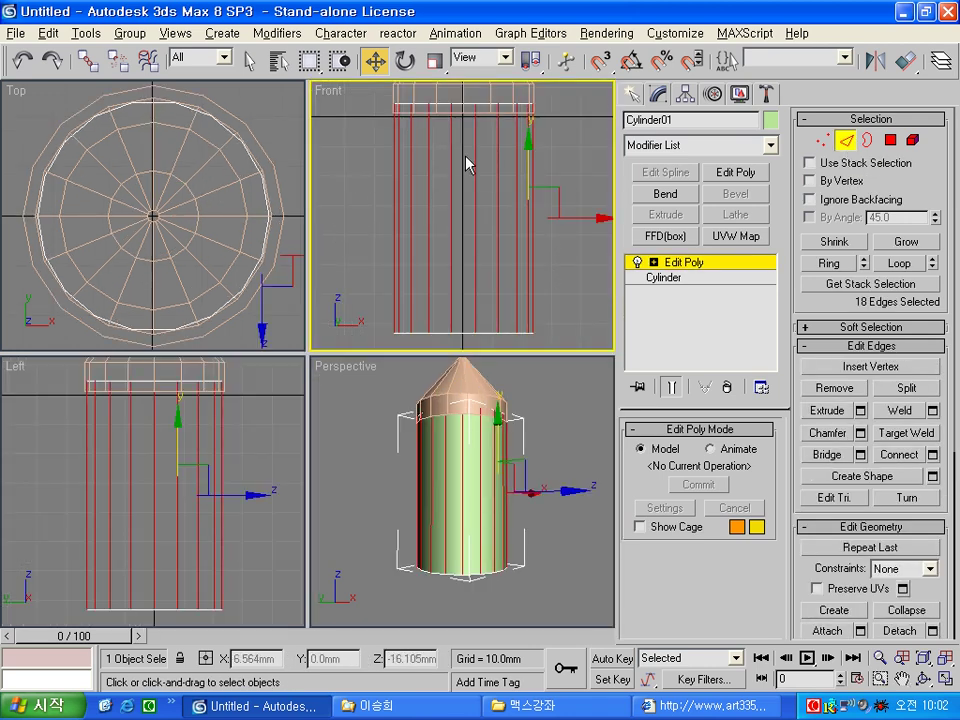
pyautogui.click(932, 454)
pyautogui.click(474, 333)
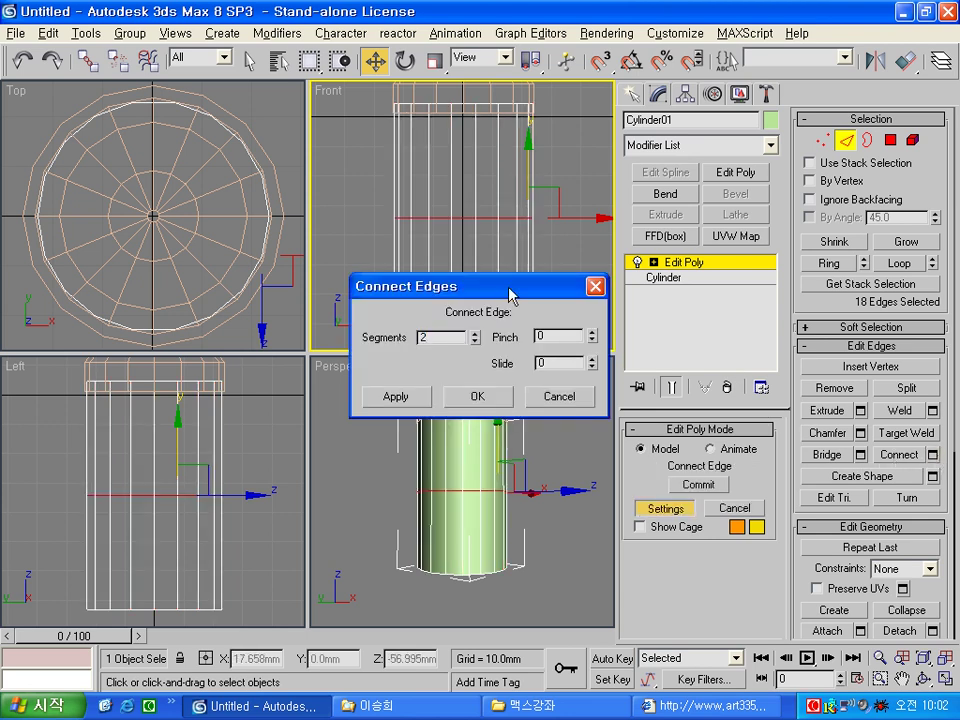
pyautogui.moveTo(510, 295); pyautogui.dragTo(716, 248)
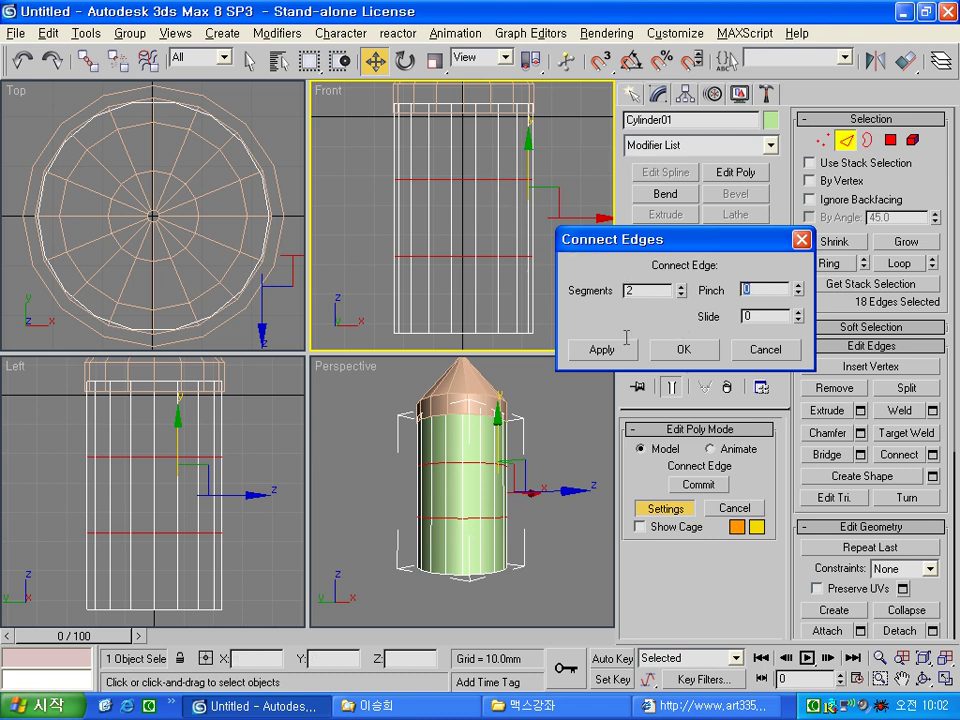
pyautogui.click(771, 316)
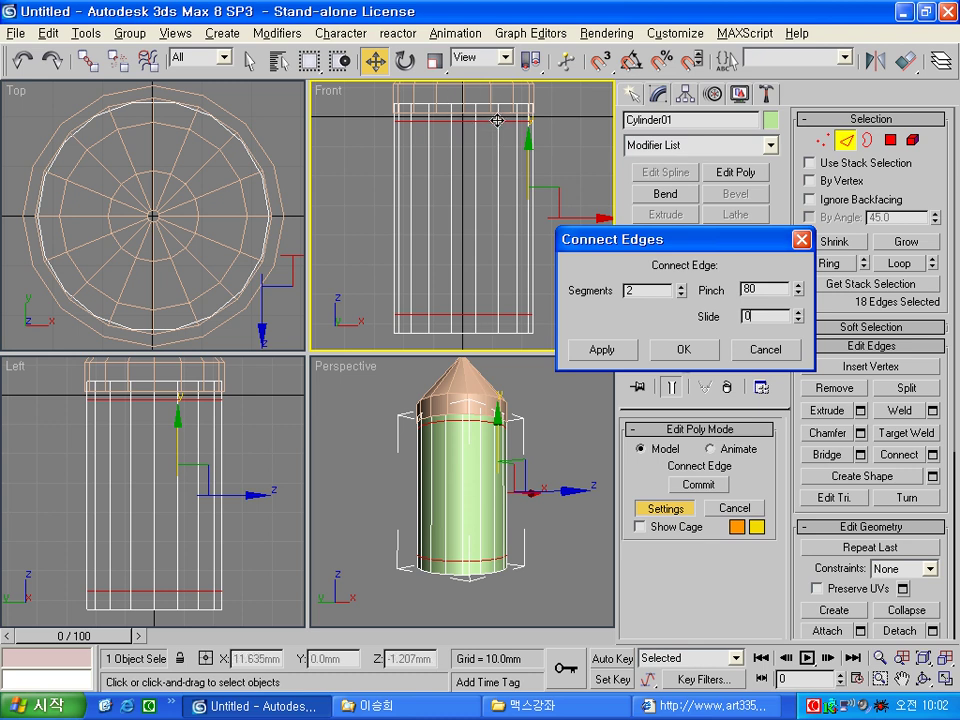
pyautogui.click(683, 349)
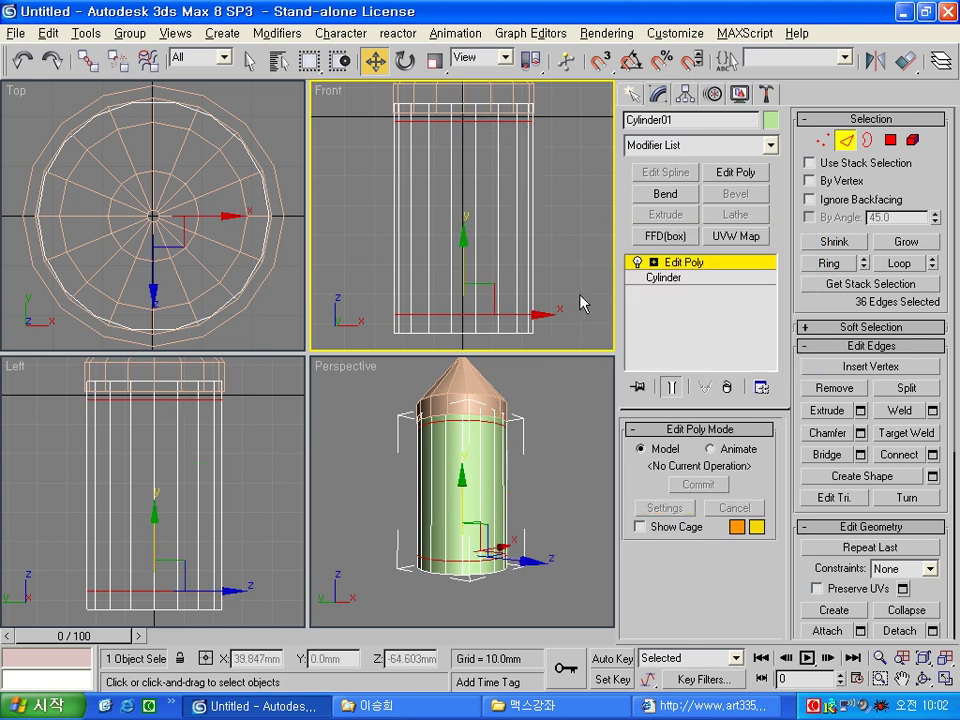
pyautogui.click(890, 141)
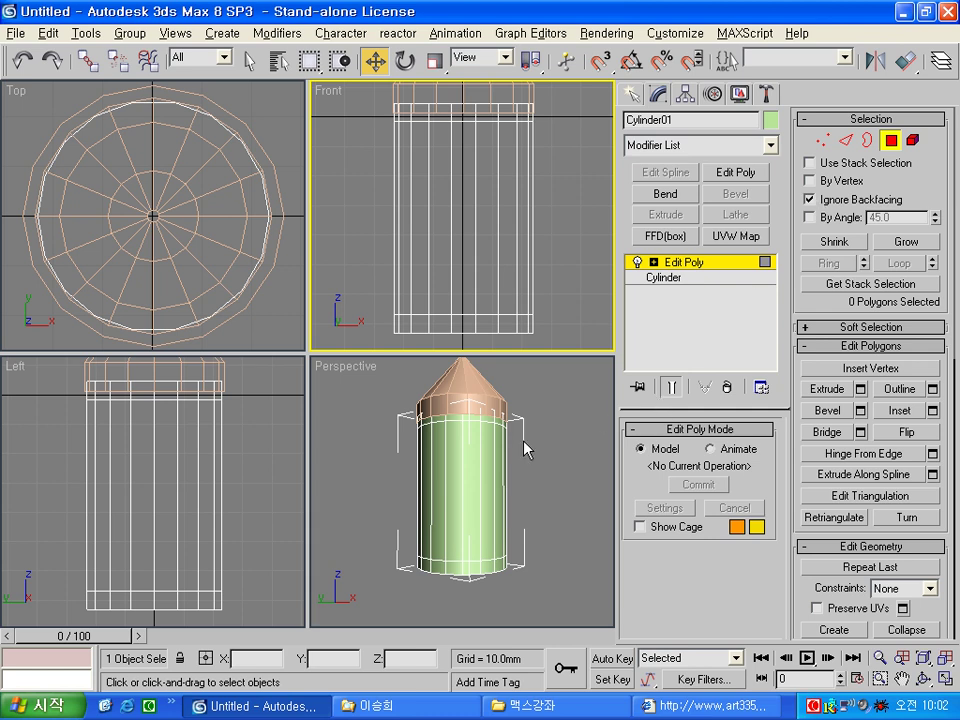
# In a maximized Perspective view, select nine alternating vertical face strips around the cylinder.
pyautogui.hotkey('alt', 'w')
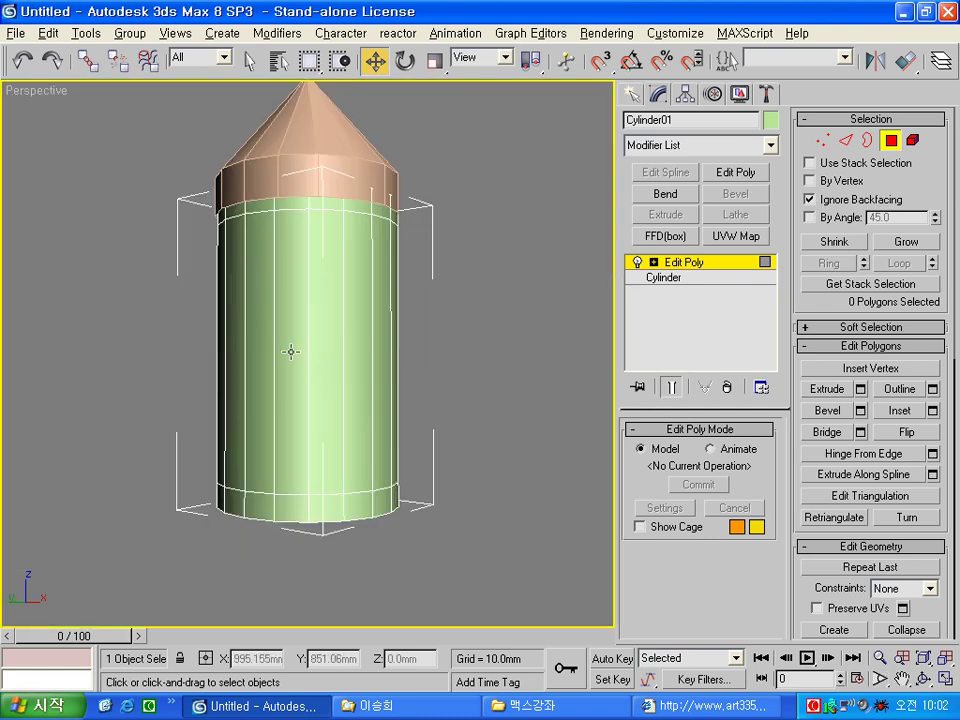
pyautogui.click(290, 356)
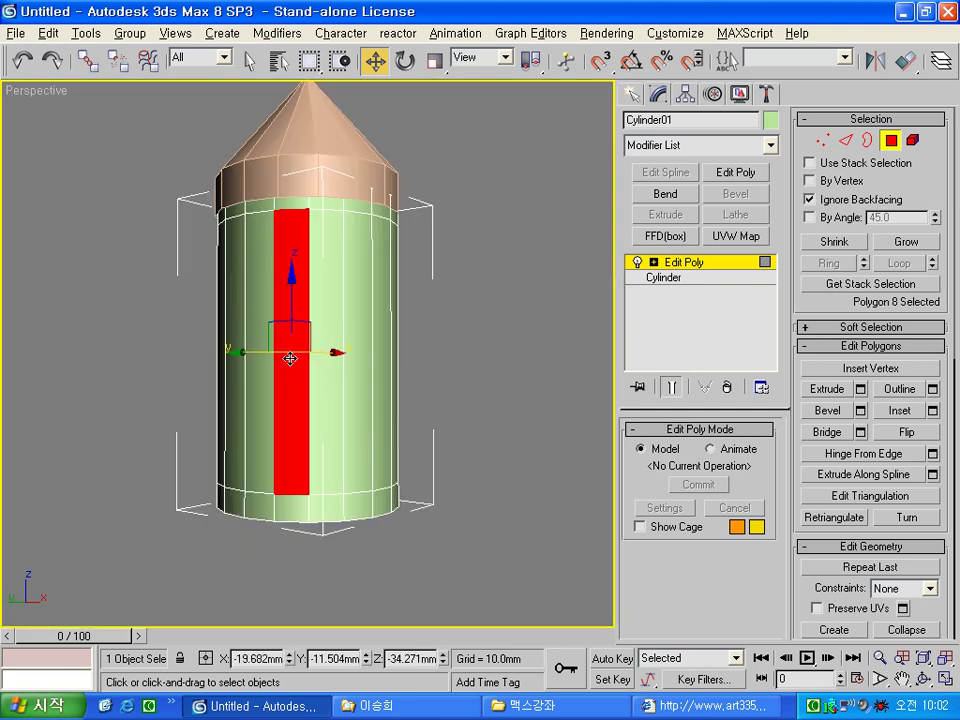
pyautogui.keyDown('ctrl'); pyautogui.click(365, 402); pyautogui.keyUp('ctrl')
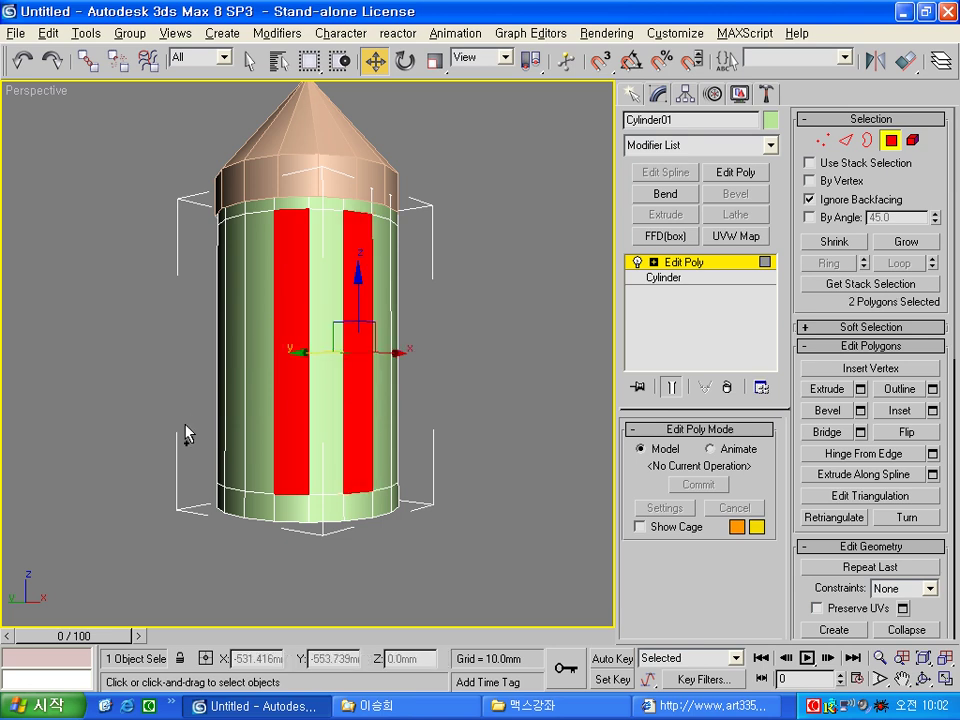
pyautogui.keyDown('ctrl'); pyautogui.click(235, 428); pyautogui.keyUp('ctrl')
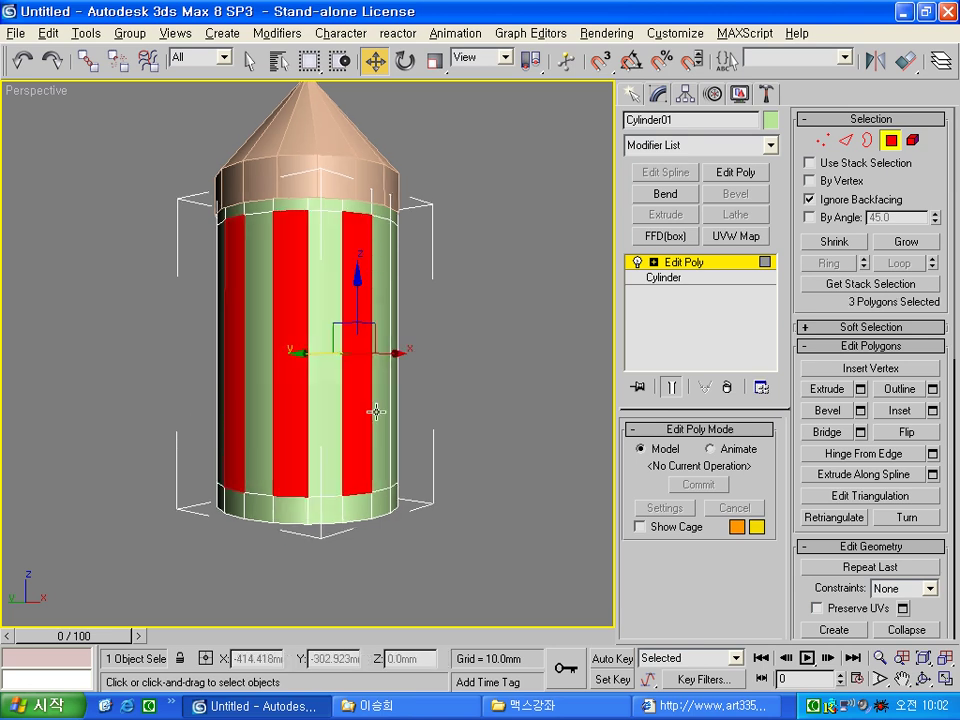
pyautogui.keyDown('alt'); pyautogui.moveTo(377, 409); pyautogui.dragTo(253, 435, button='middle'); pyautogui.keyUp('alt')
pyautogui.keyDown('ctrl'); pyautogui.click(300, 424); pyautogui.keyUp('ctrl')
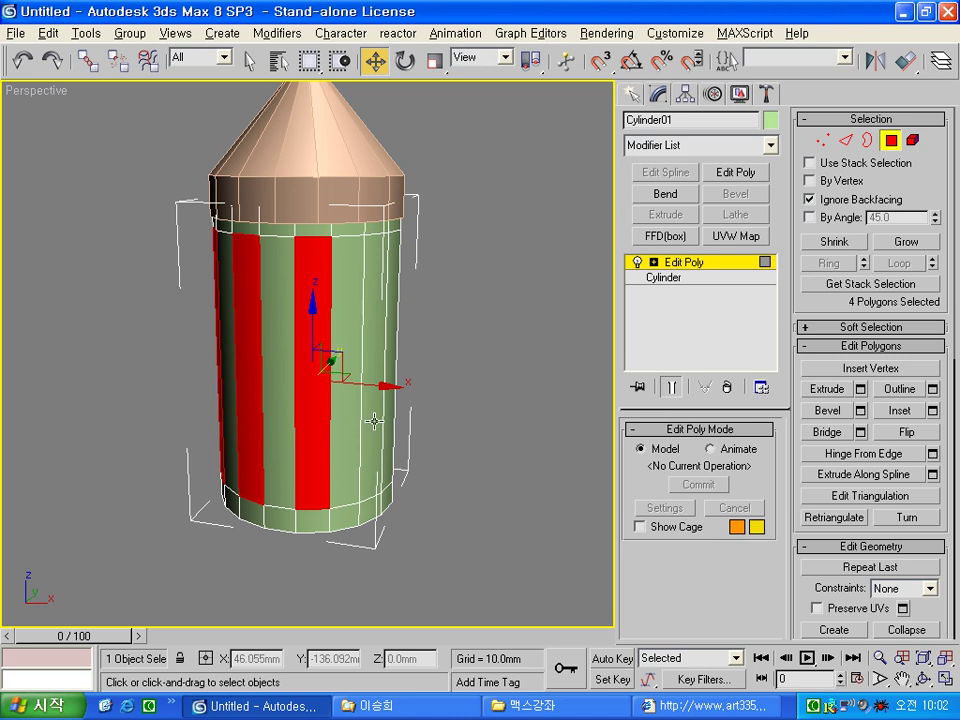
pyautogui.keyDown('alt'); pyautogui.moveTo(374, 421); pyautogui.dragTo(272, 424, button='middle'); pyautogui.keyUp('alt')
pyautogui.keyDown('ctrl'); pyautogui.click(286, 422); pyautogui.keyUp('ctrl')
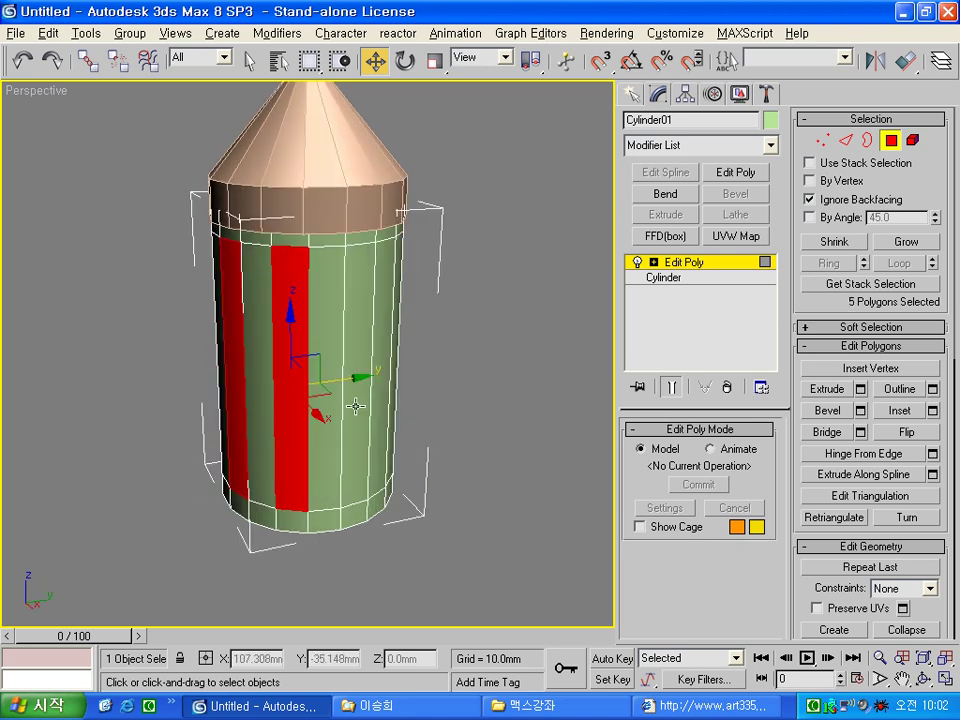
pyautogui.keyDown('ctrl'); pyautogui.click(268, 340); pyautogui.keyUp('ctrl')
pyautogui.keyDown('alt'); pyautogui.moveTo(368, 413); pyautogui.dragTo(330, 410, button='middle'); pyautogui.keyUp('alt')
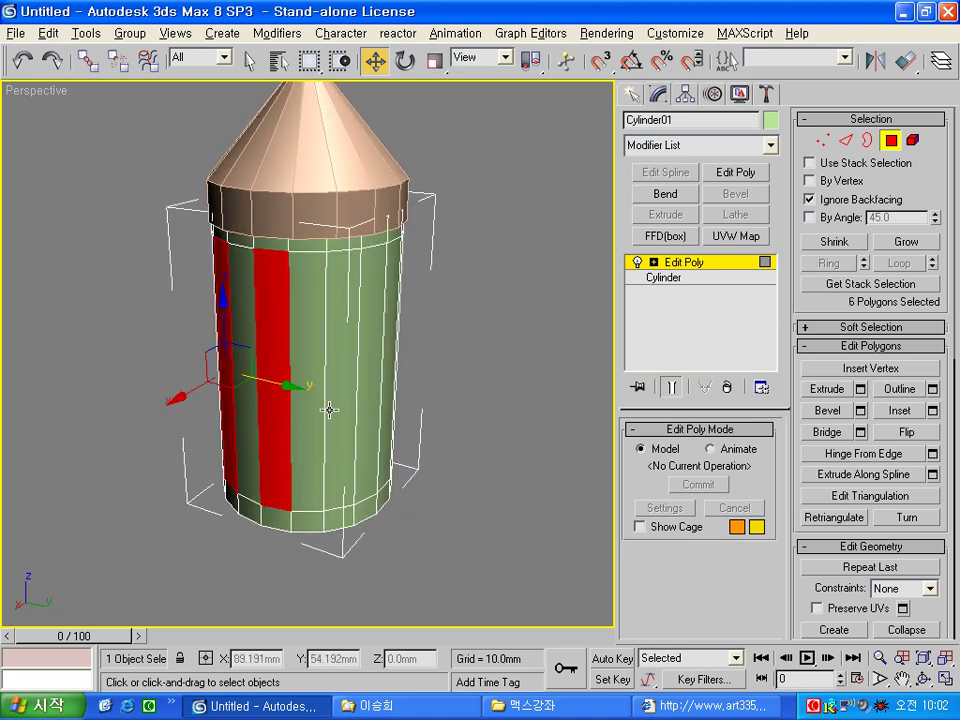
pyautogui.keyDown('ctrl'); pyautogui.click(330, 410); pyautogui.keyUp('ctrl')
pyautogui.keyDown('alt'); pyautogui.moveTo(405, 413); pyautogui.dragTo(294, 403, button='middle'); pyautogui.keyUp('alt')
pyautogui.keyDown('ctrl'); pyautogui.click(318, 391); pyautogui.keyUp('ctrl')
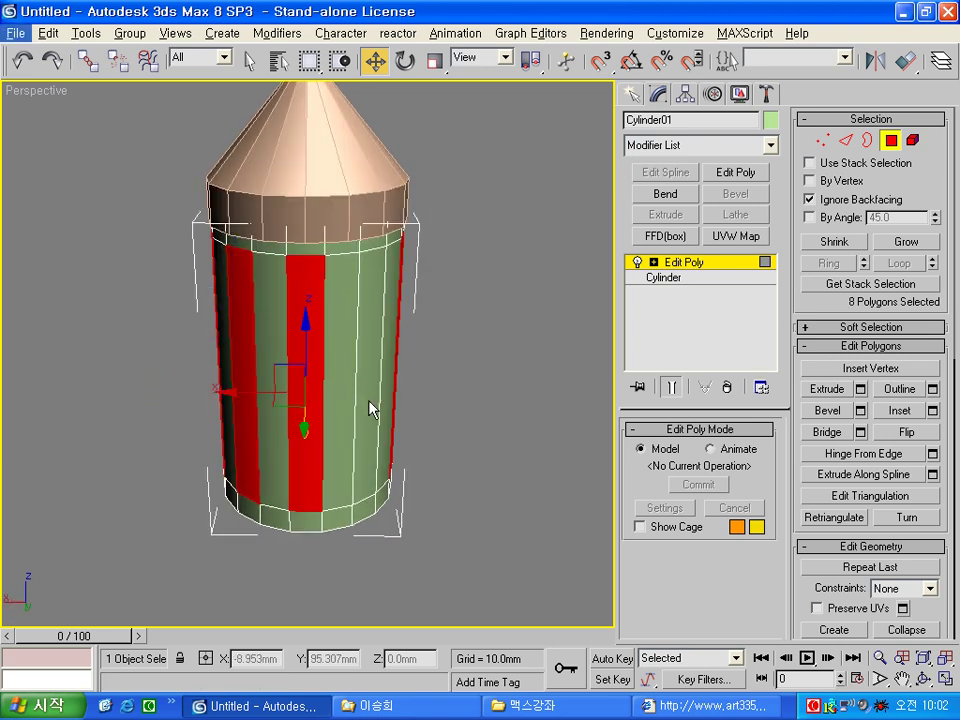
pyautogui.keyDown('ctrl'); pyautogui.click(368, 400); pyautogui.keyUp('ctrl')
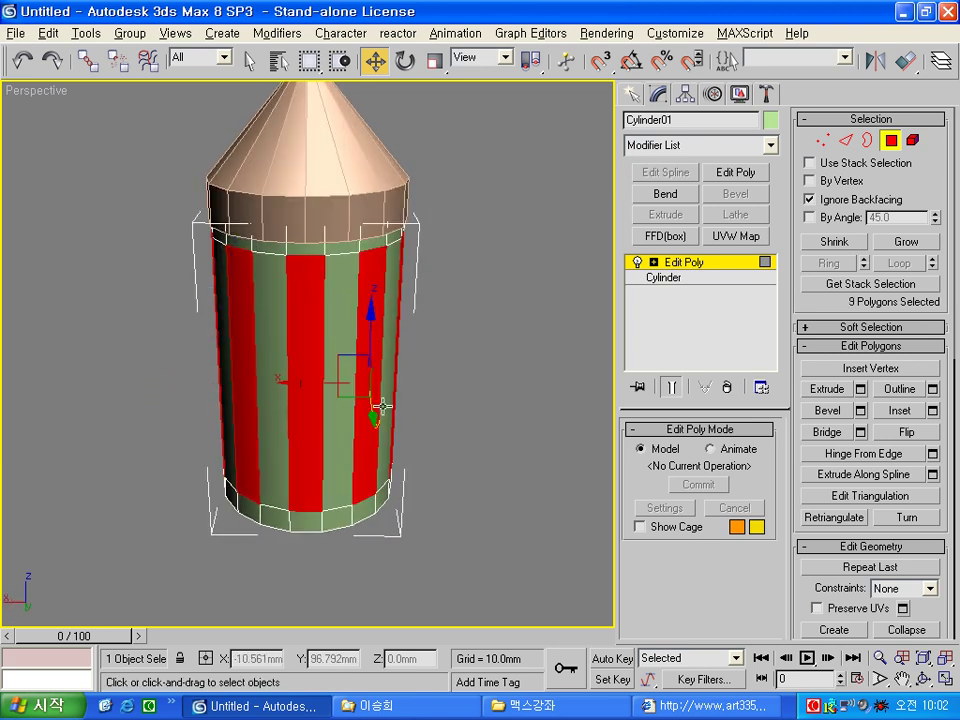
pyautogui.click(842, 390)
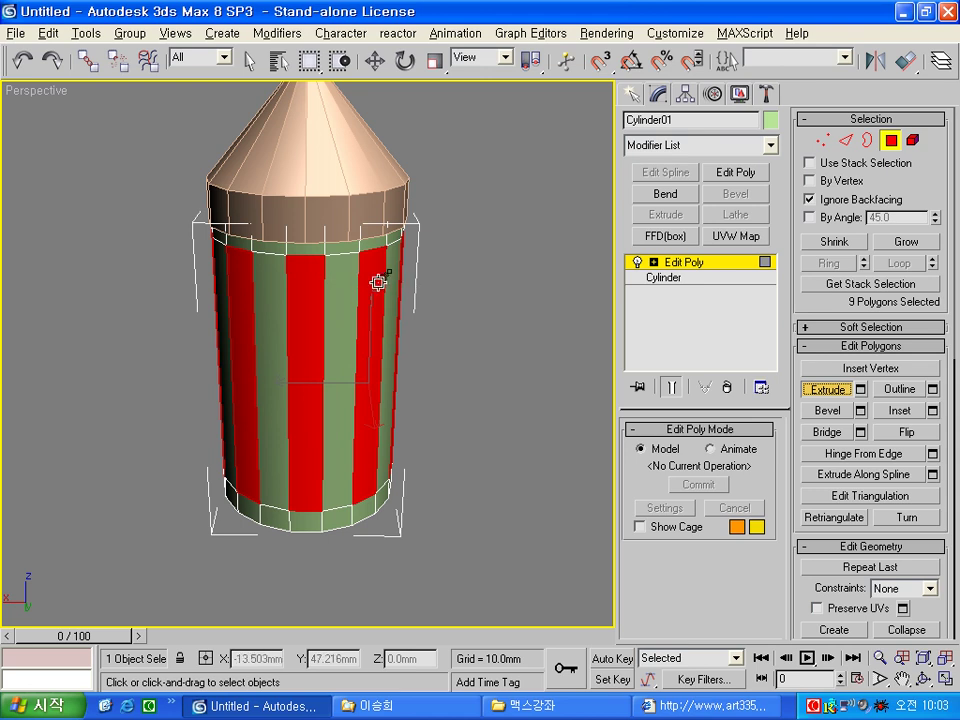
# Extrude the nine selected strips outward into ribs and return to object level.
pyautogui.moveTo(377, 279); pyautogui.dragTo(385, 271)
pyautogui.press('w')
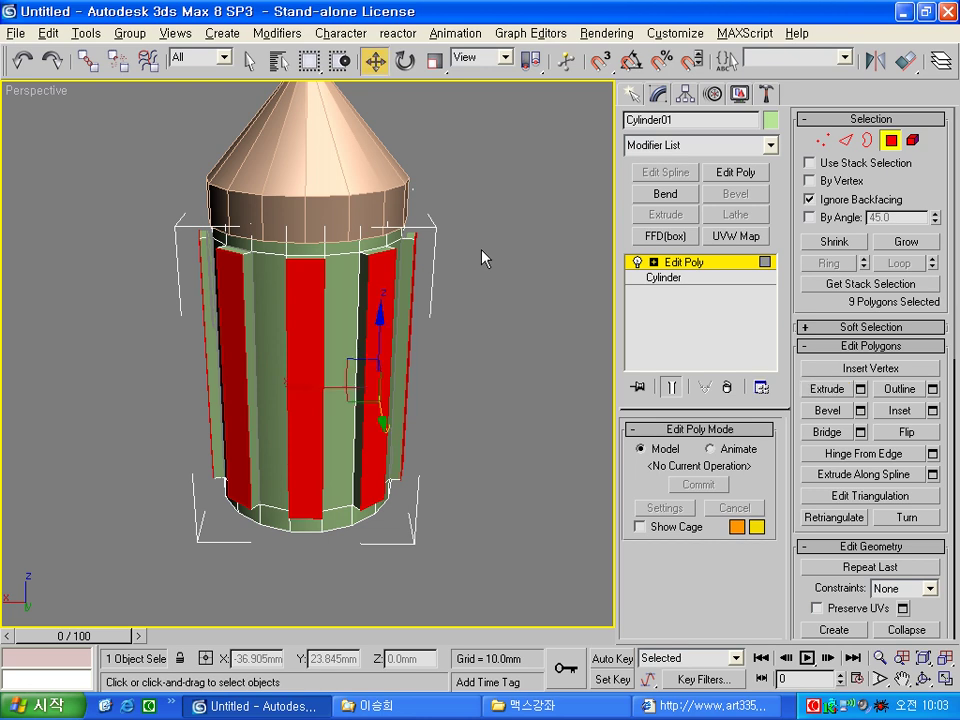
pyautogui.click(665, 263)
pyautogui.click(418, 339)
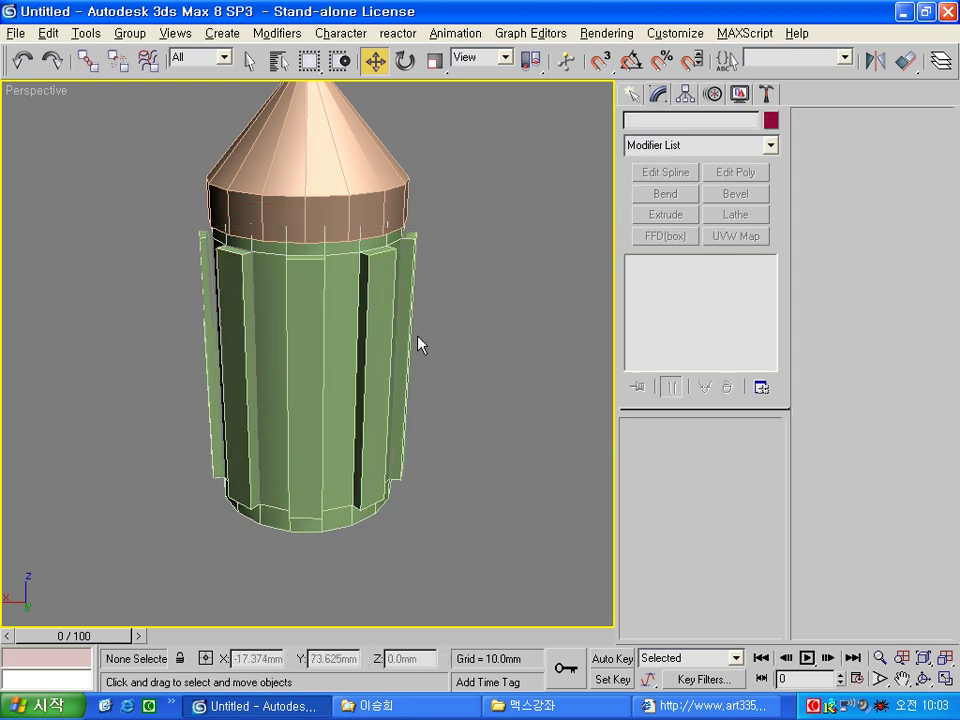
pyautogui.keyDown('alt'); pyautogui.moveTo(343, 343); pyautogui.dragTo(340, 263, button='middle'); pyautogui.keyUp('alt')
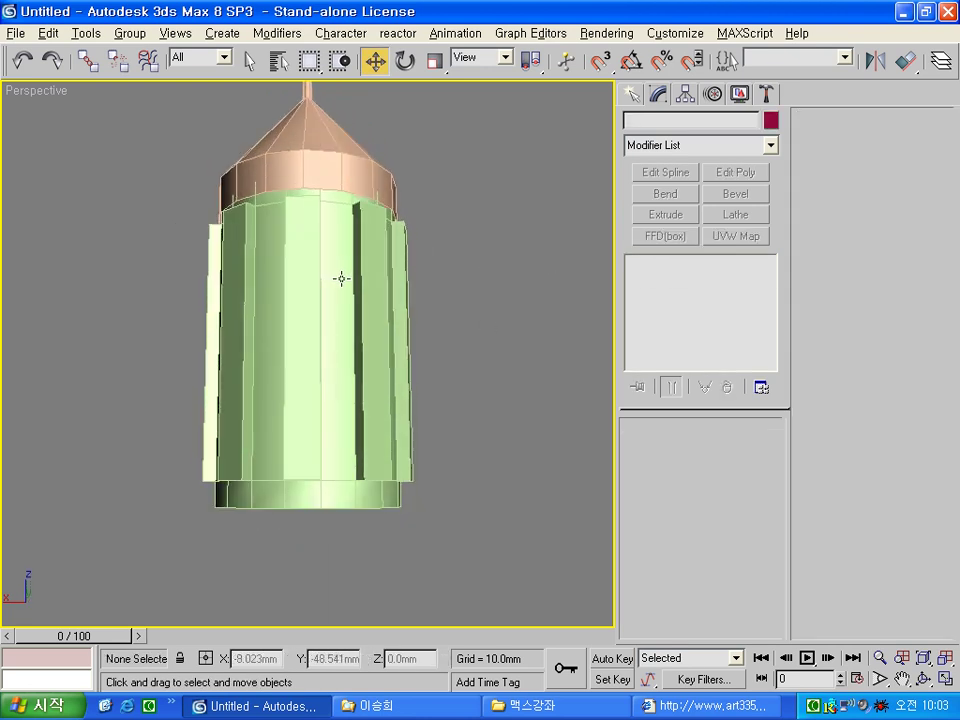
# Restore the four-view layout and pan the Front view to make room below the lamp.
pyautogui.hotkey('alt', 'w')
pyautogui.click(270, 320)
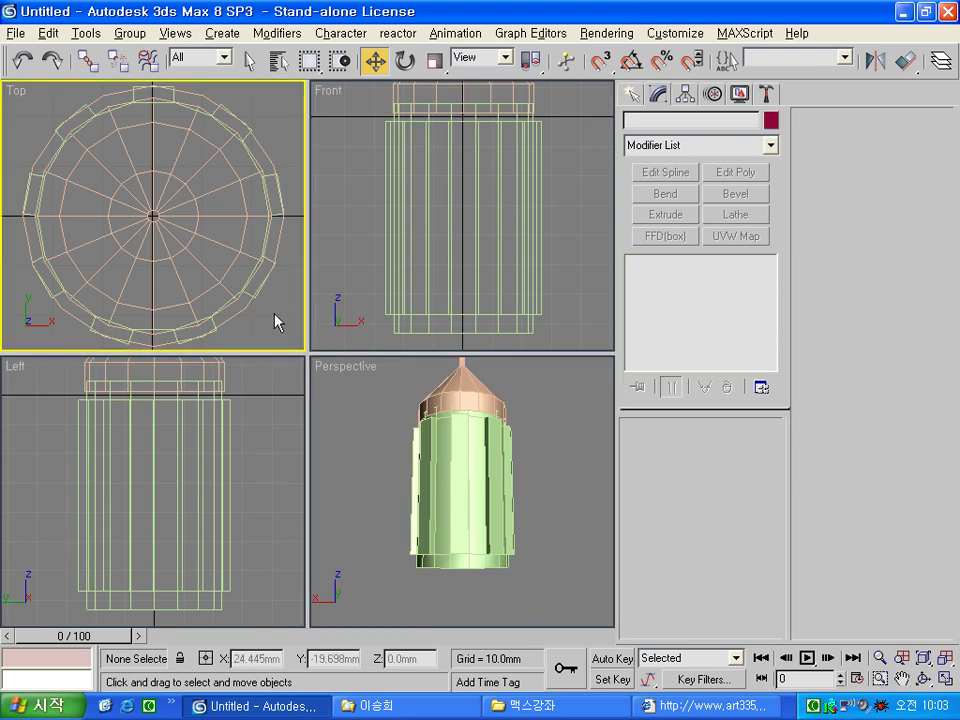
pyautogui.click(574, 289)
pyautogui.scroll(-3, 555, 218)
pyautogui.moveTo(426, 274); pyautogui.dragTo(589, 165)
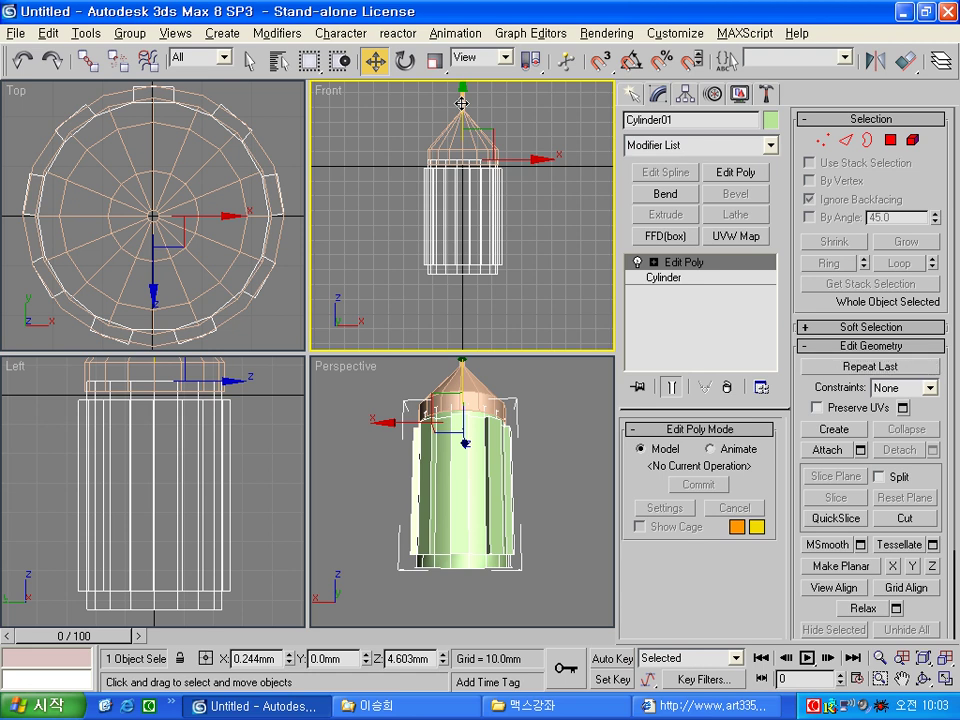
pyautogui.click(530, 283)
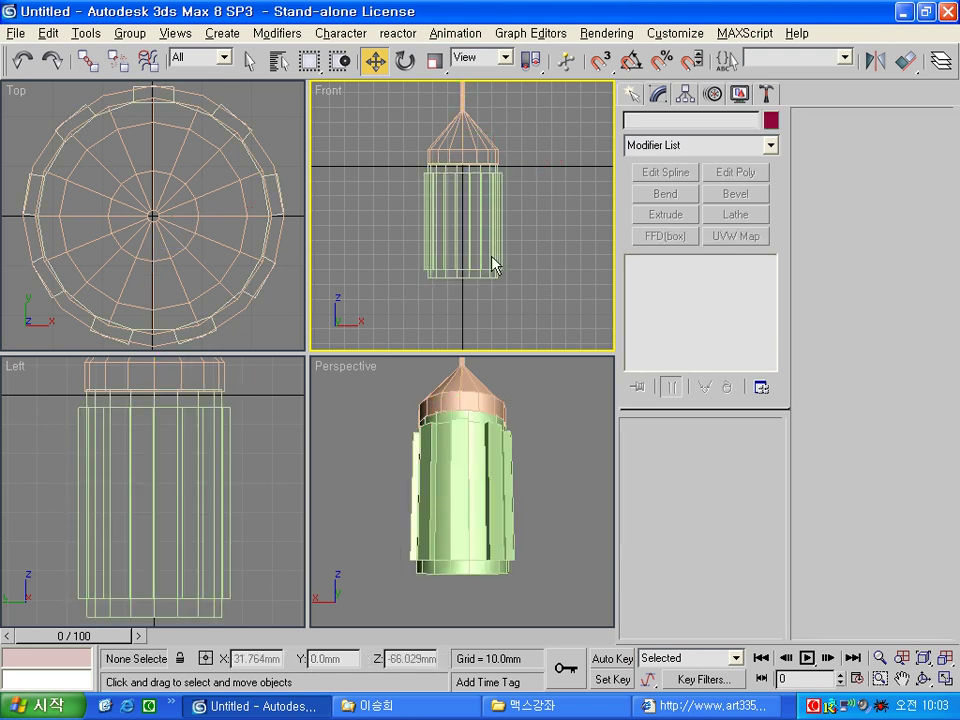
pyautogui.moveTo(491, 264); pyautogui.dragTo(514, 205, button='middle')
# Draw a three-point profile line, Line02, beneath the green shade in the Front view.
pyautogui.click(634, 95)
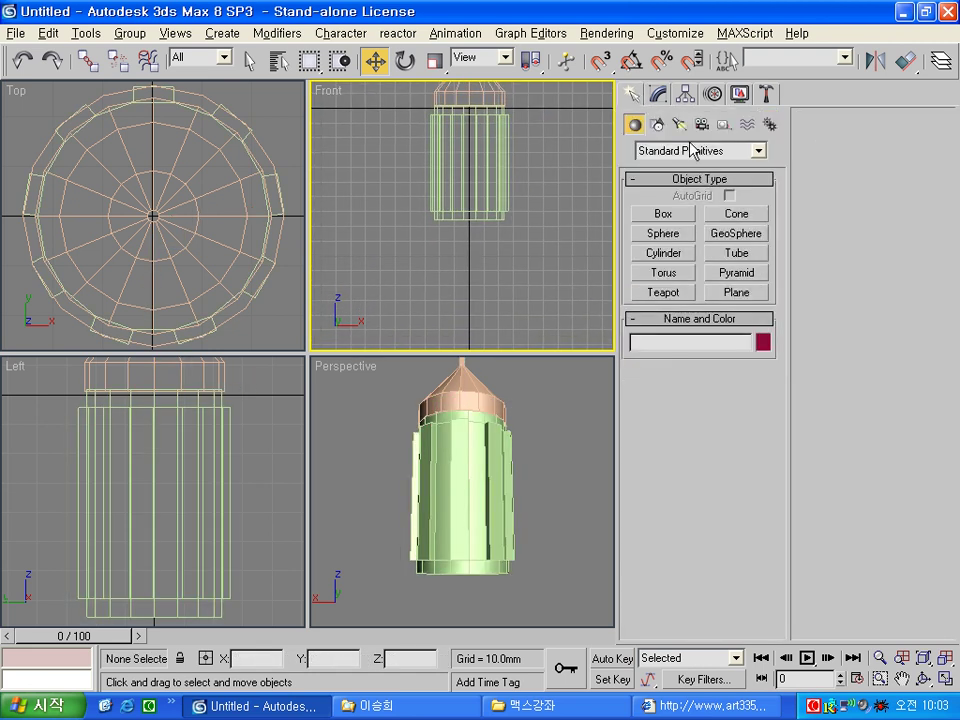
pyautogui.click(656, 125)
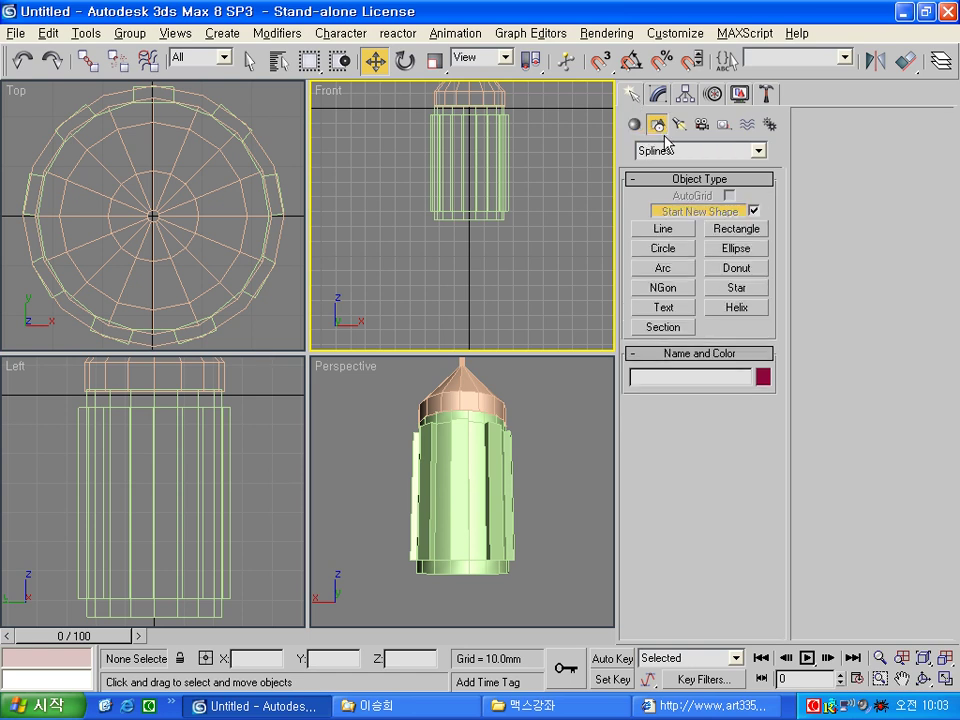
pyautogui.click(679, 231)
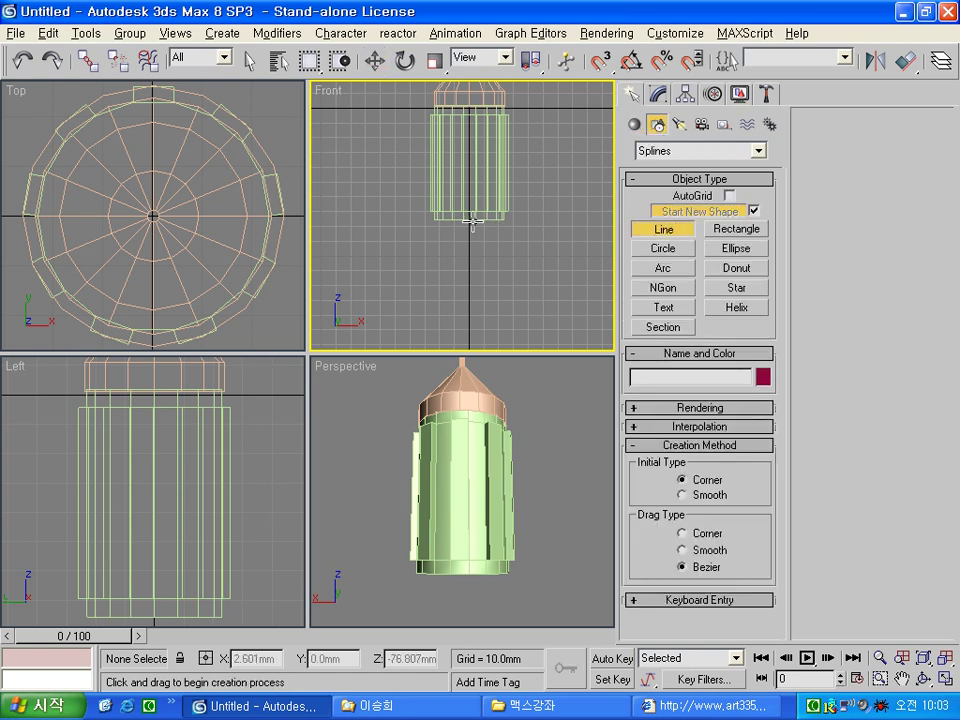
pyautogui.click(473, 221)
pyautogui.click(512, 221)
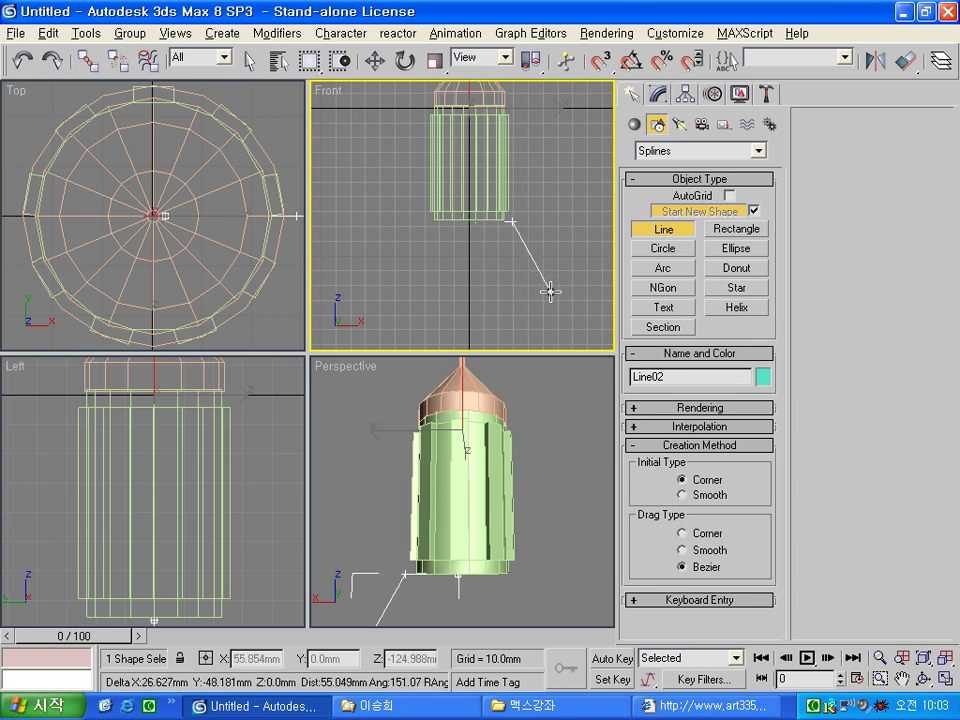
pyautogui.click(564, 296)
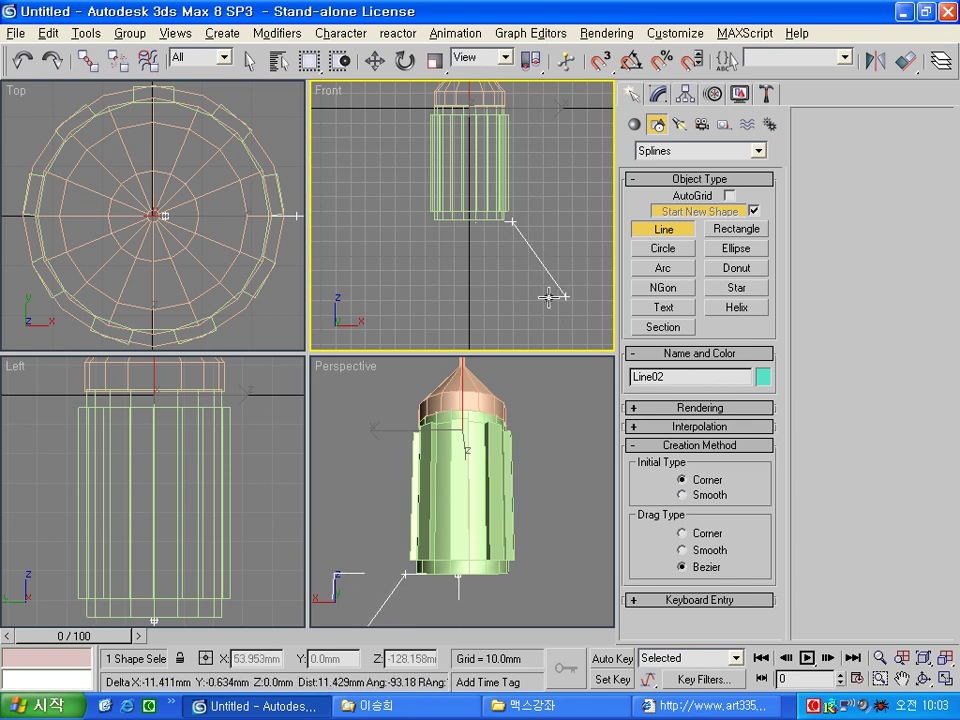
pyautogui.rightClick(555, 287)
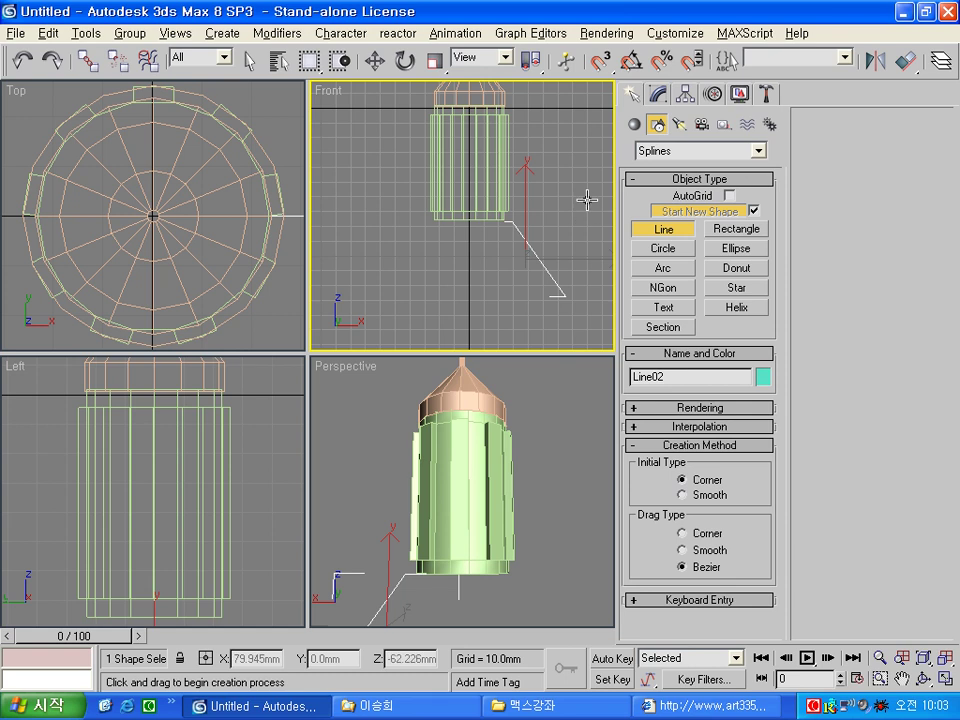
pyautogui.click(658, 93)
# Set the shade profile's Lathe alignment to Min and nudge the profile slightly.
pyautogui.click(736, 214)
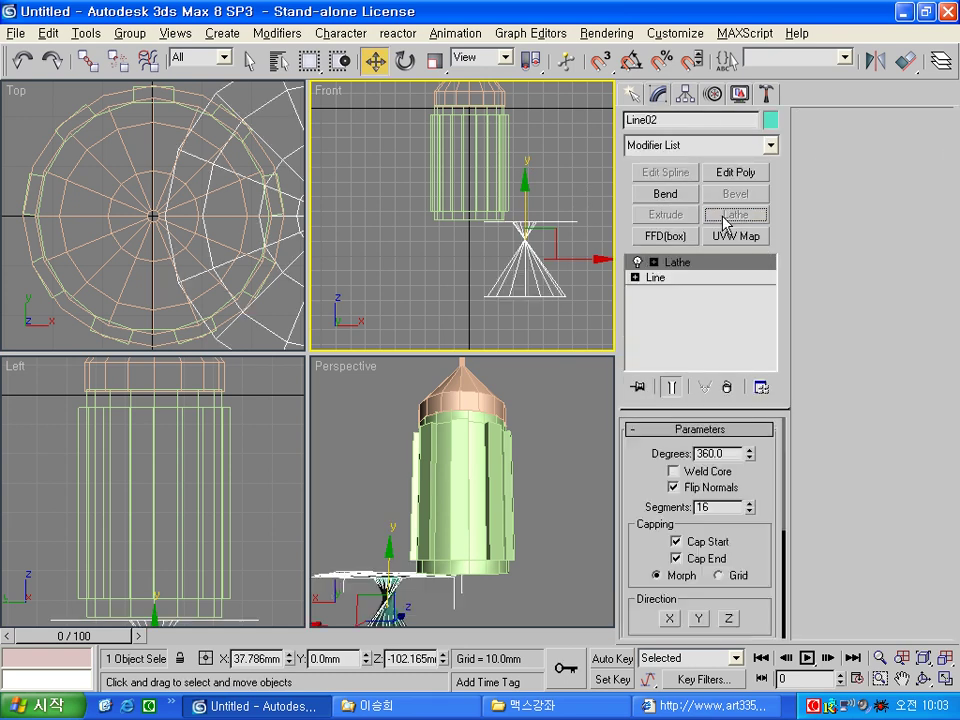
pyautogui.scroll(-5, 640, 490)
pyautogui.click(657, 488)
pyautogui.click(665, 489)
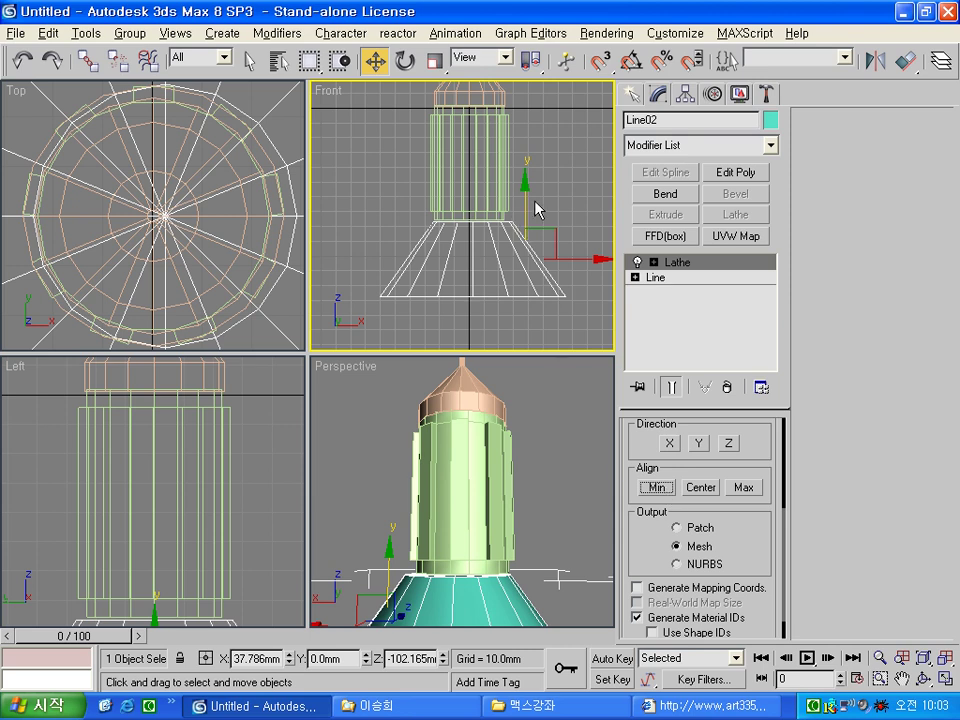
pyautogui.moveTo(526, 207); pyautogui.dragTo(525, 205)
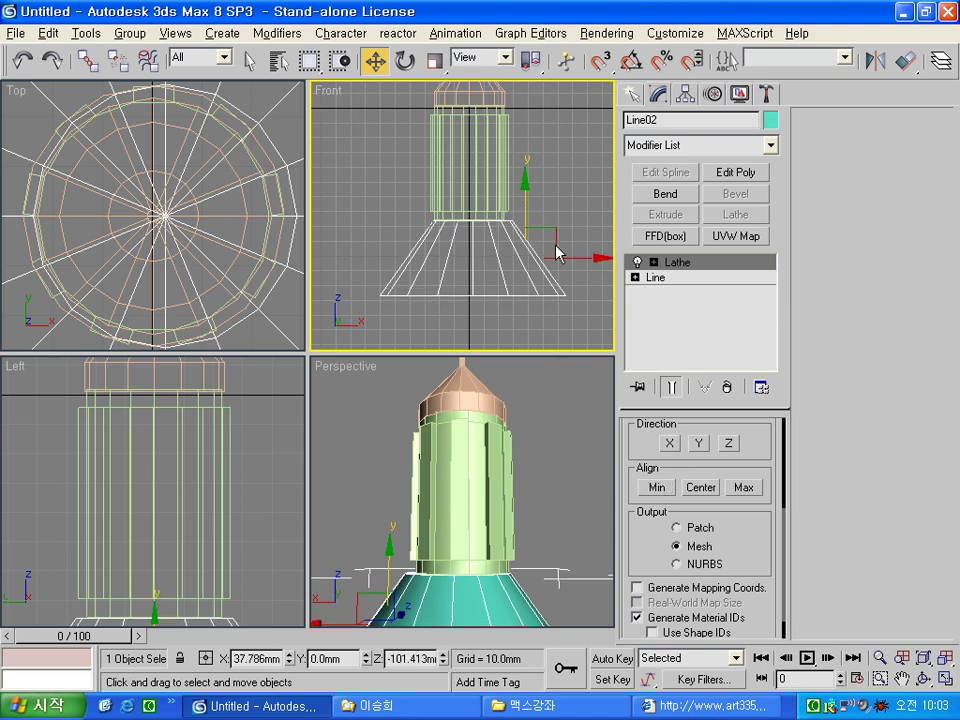
pyautogui.moveTo(583, 259); pyautogui.dragTo(581, 259)
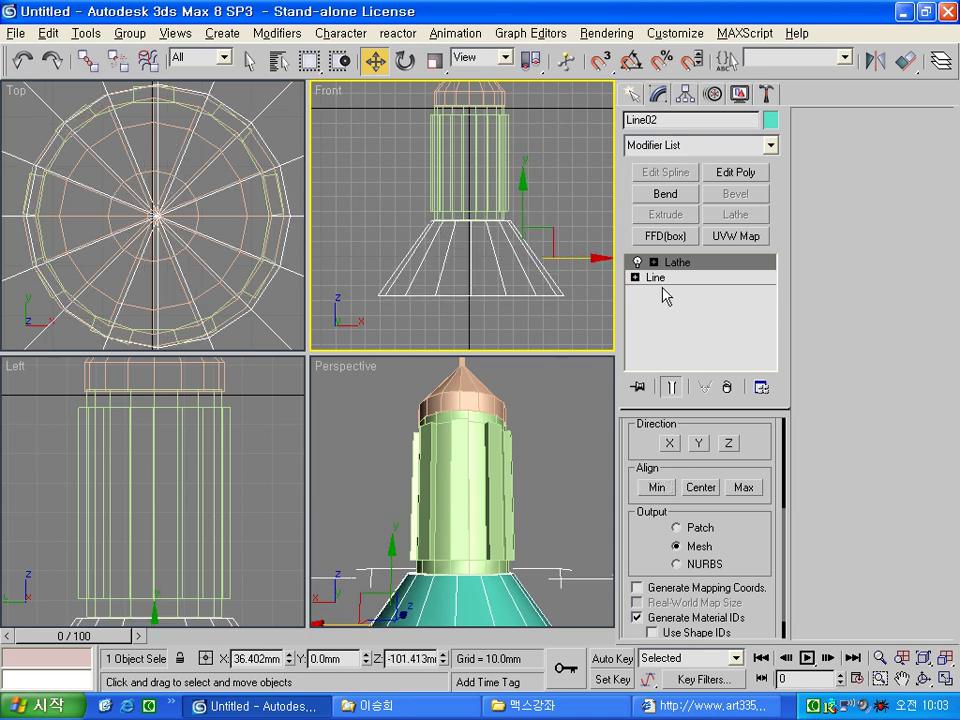
# Shift the Lathe axis sideways so the profile forms a flared cone below the body.
pyautogui.click(597, 497)
pyautogui.moveTo(488, 537)
pyautogui.keyDown('alt'); pyautogui.mouseDown(button='middle')
pyautogui.moveTo(488, 454)
pyautogui.moveTo(496, 503)
pyautogui.mouseUp(button='middle'); pyautogui.keyUp('alt')
pyautogui.scroll(-5, 496, 503)
pyautogui.keyDown('alt'); pyautogui.moveTo(490, 460); pyautogui.dragTo(483, 400, button='middle'); pyautogui.keyUp('alt')
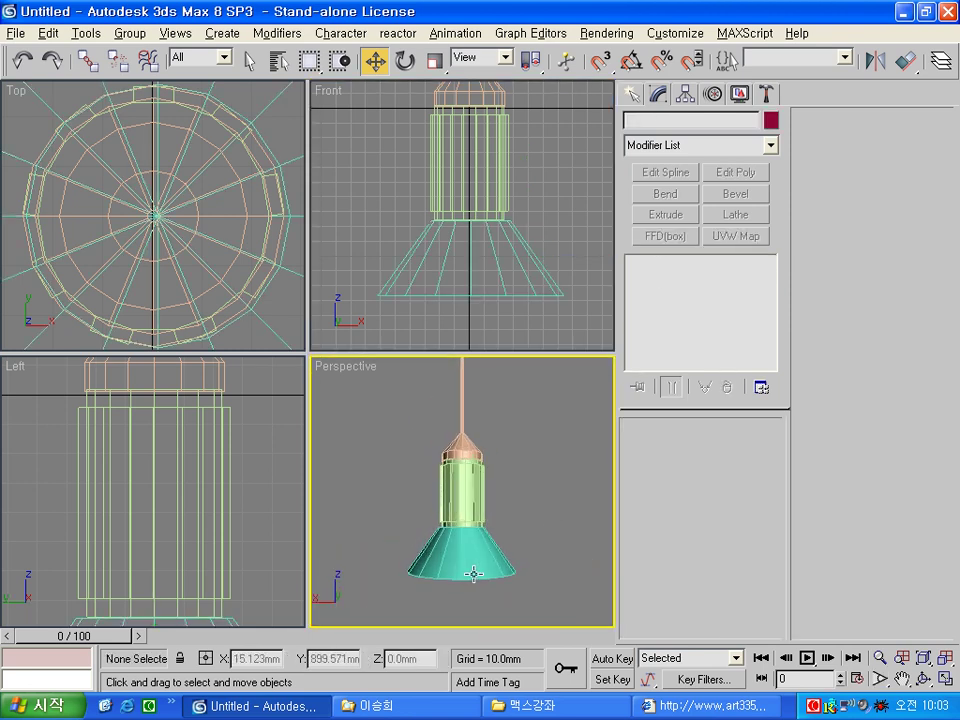
pyautogui.click(520, 235)
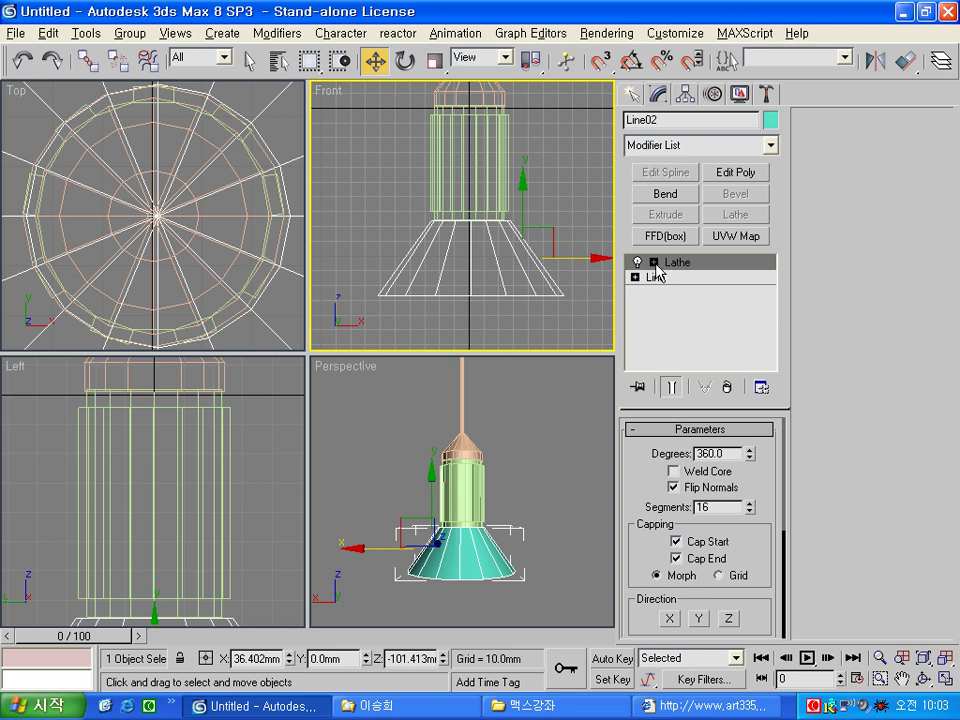
pyautogui.click(655, 262)
pyautogui.click(678, 278)
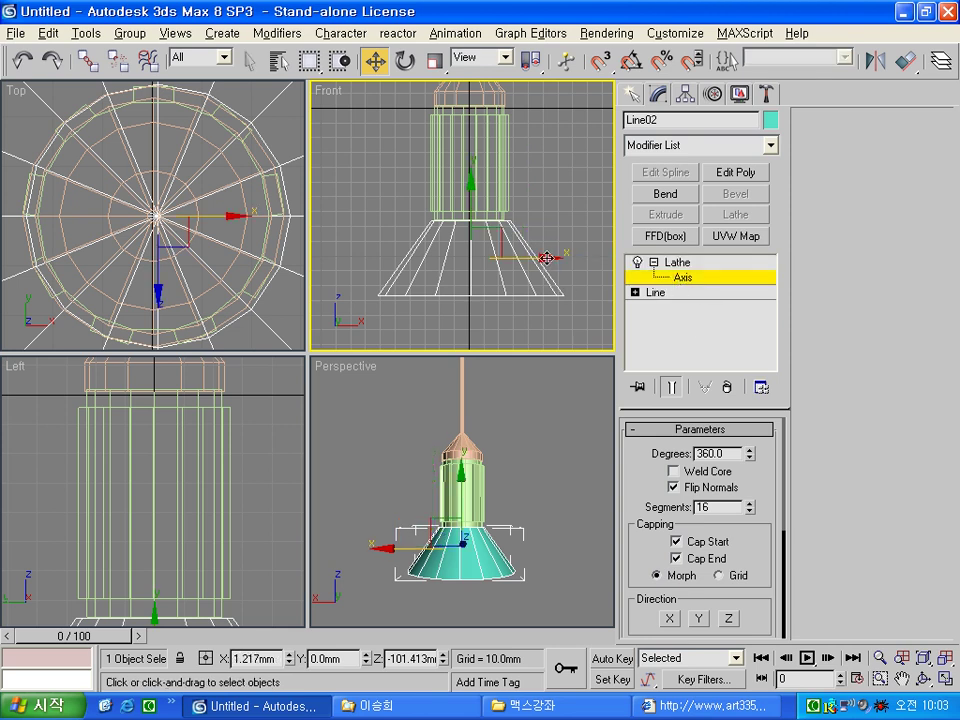
pyautogui.moveTo(546, 258); pyautogui.dragTo(528, 229)
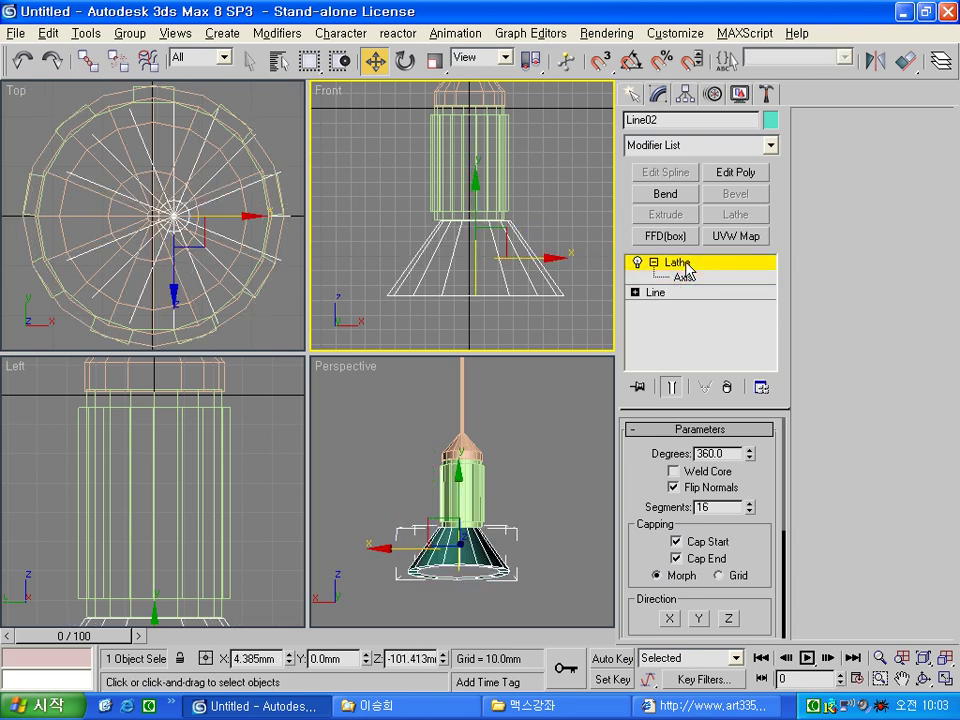
pyautogui.moveTo(540, 253); pyautogui.dragTo(558, 258)
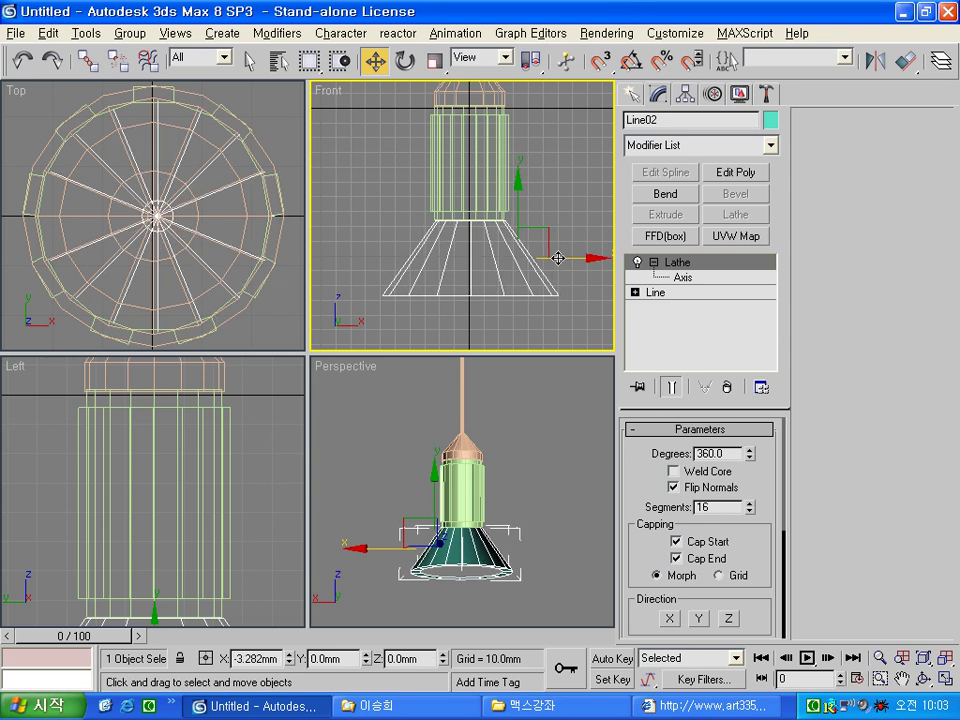
pyautogui.click(680, 277)
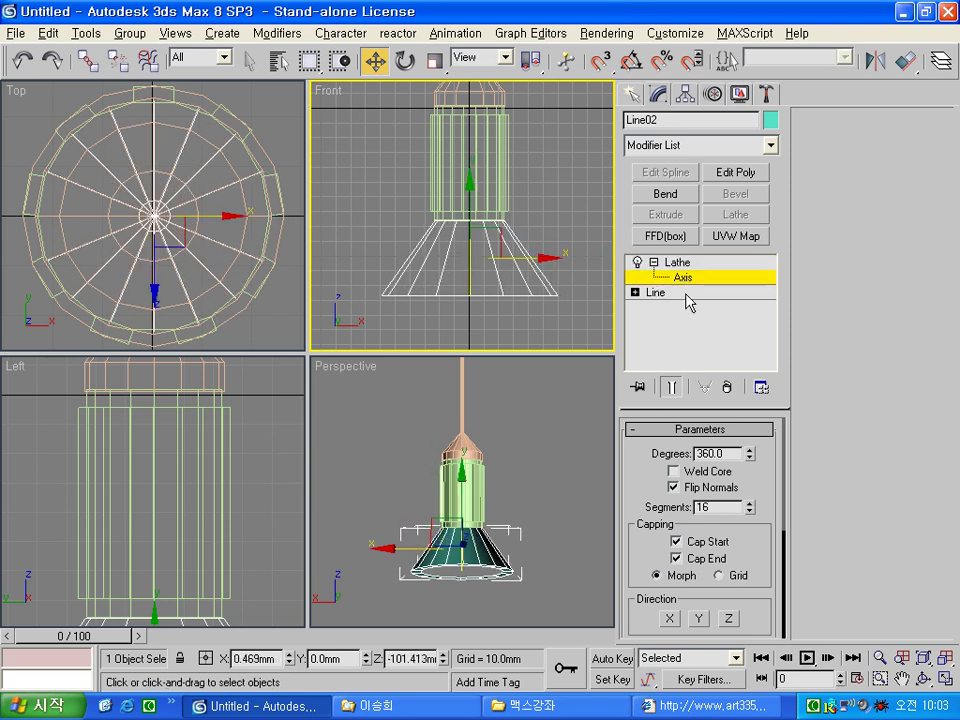
pyautogui.moveTo(546, 258); pyautogui.dragTo(585, 258)
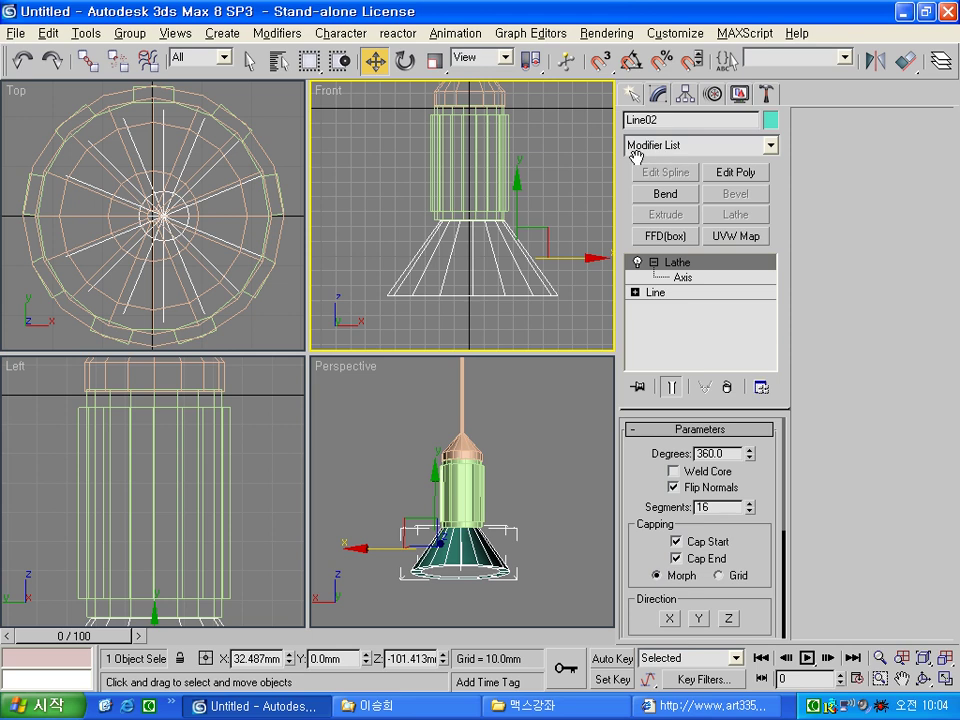
# Align Line02's cone centre-to-centre with Line01 in X and Y, then deselect it.
pyautogui.click(52, 110)
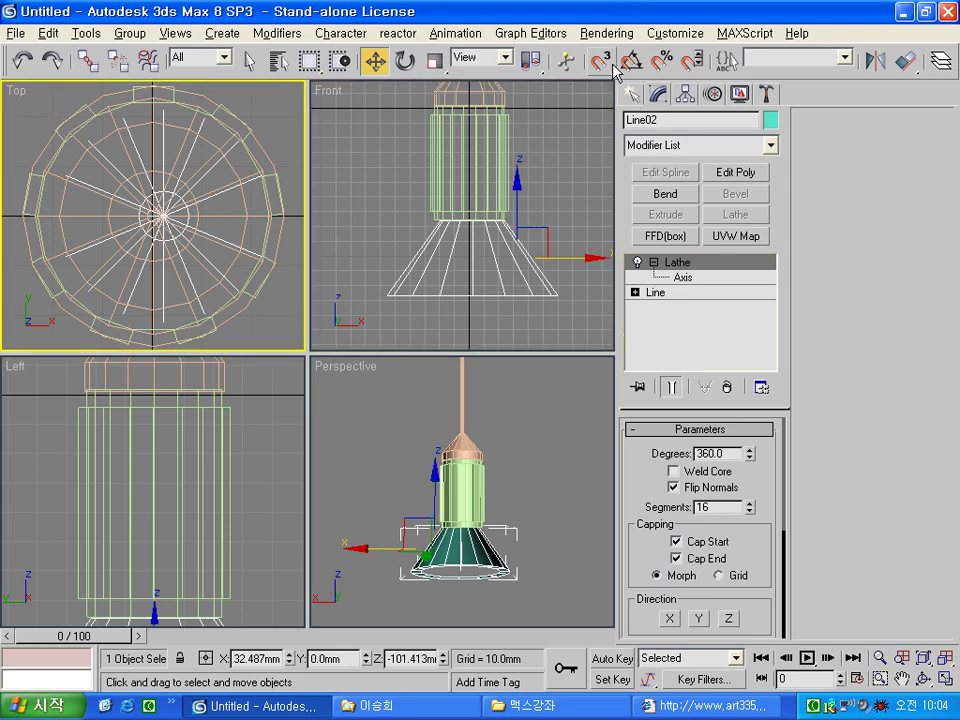
pyautogui.click(905, 63)
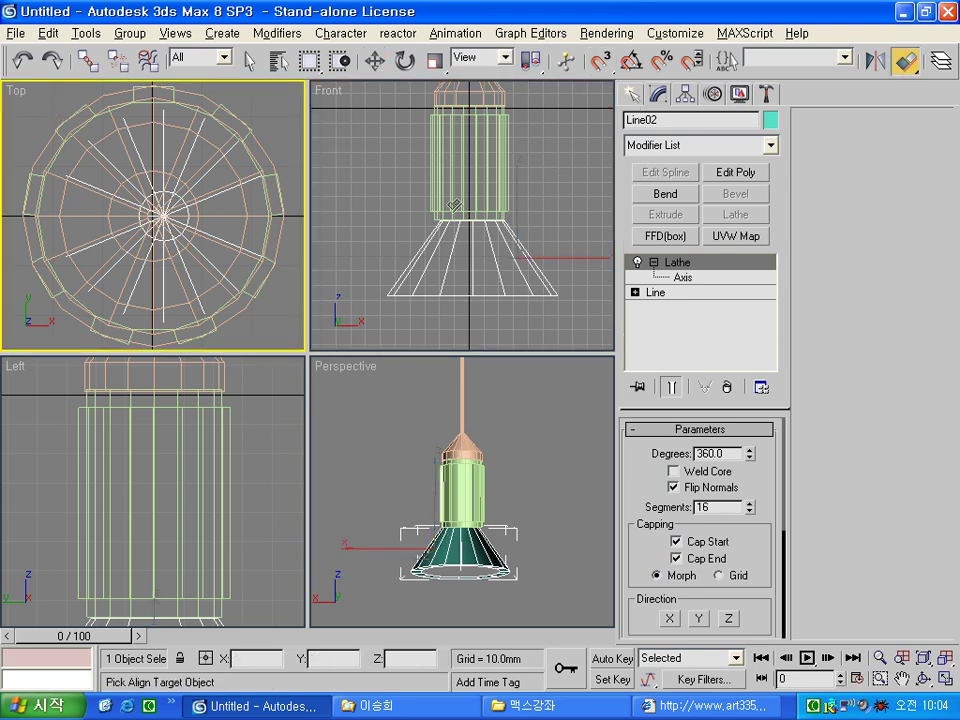
pyautogui.click(218, 150)
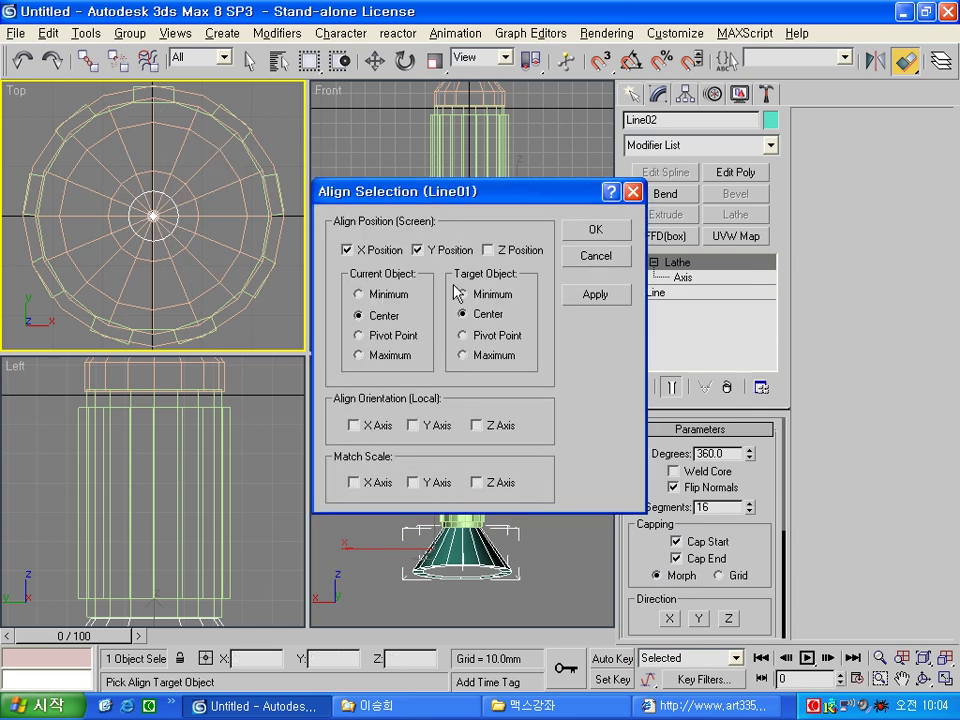
pyautogui.click(597, 232)
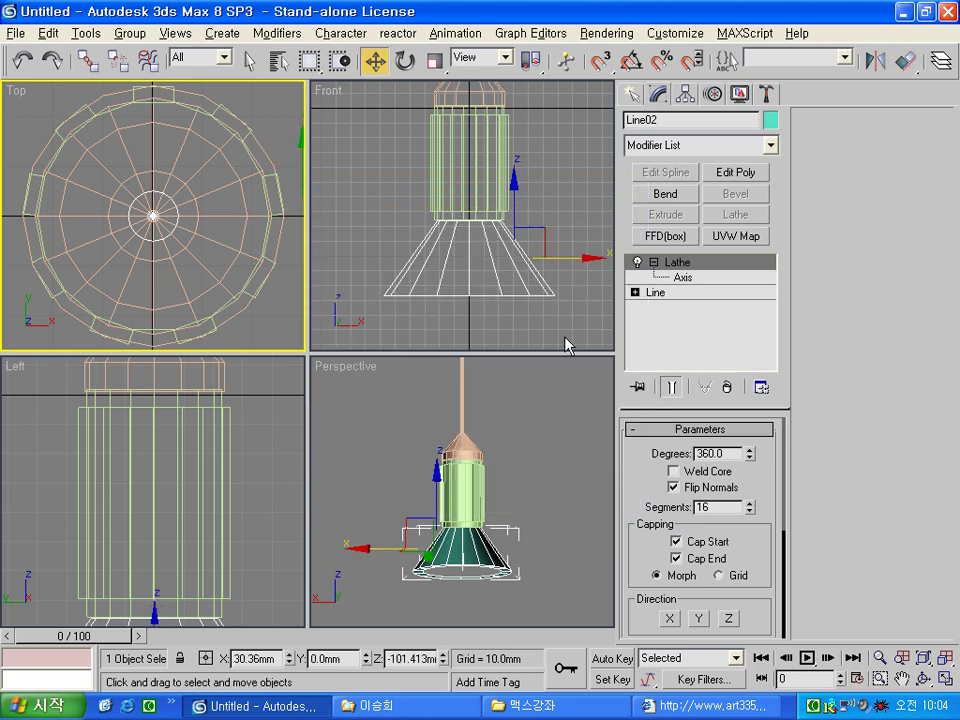
pyautogui.click(553, 491)
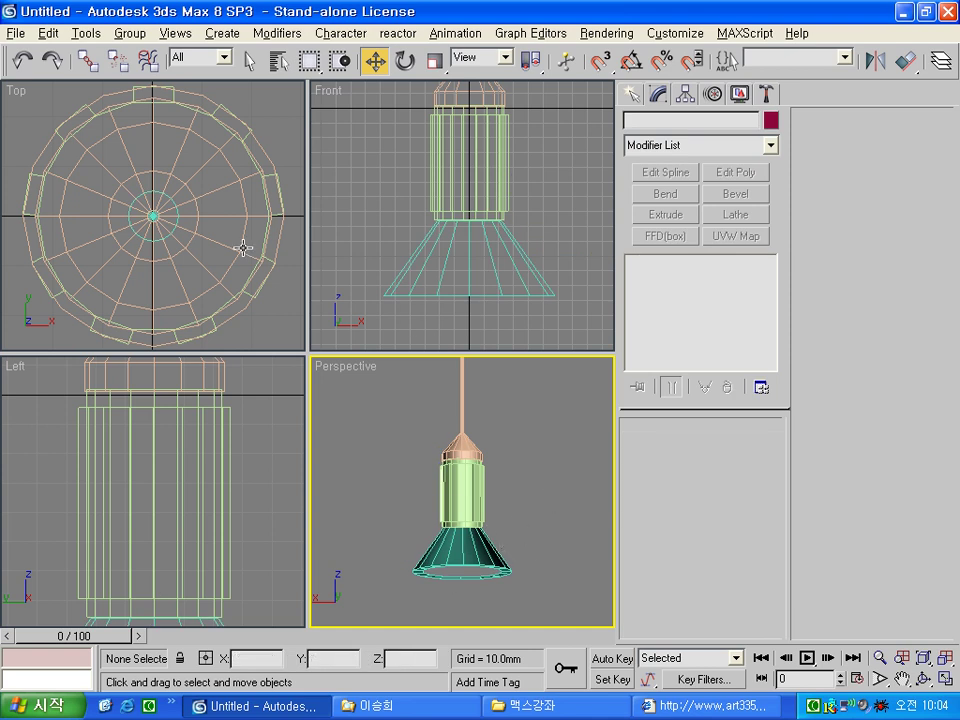
# Create a sphere at the lamp's centre and move it down into the shade in Front view.
pyautogui.click(263, 310)
pyautogui.press('z')
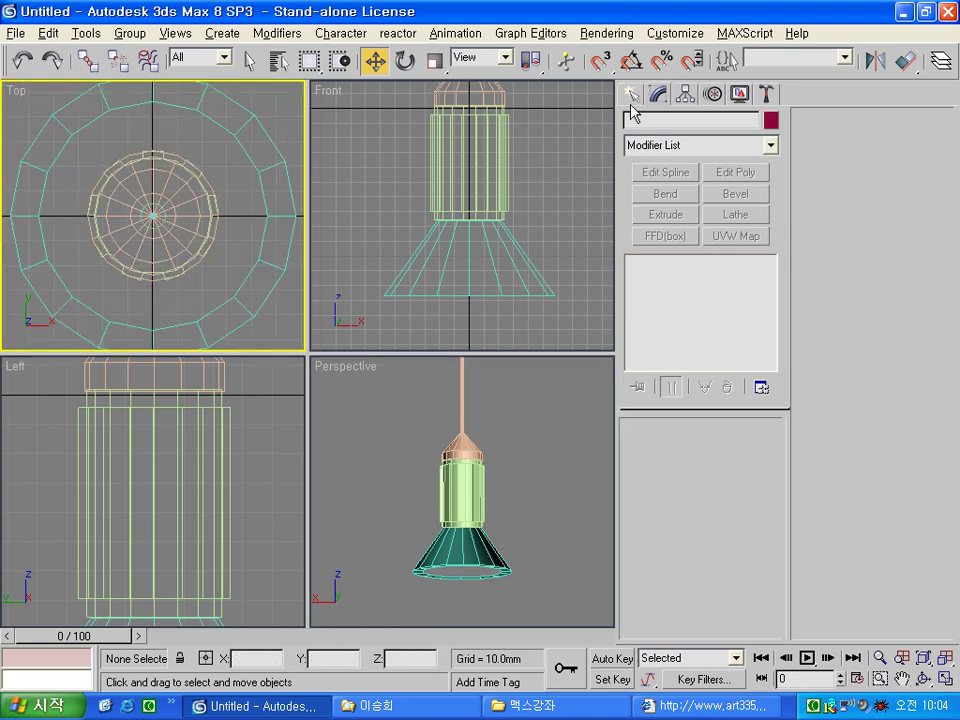
pyautogui.click(636, 95)
pyautogui.click(634, 124)
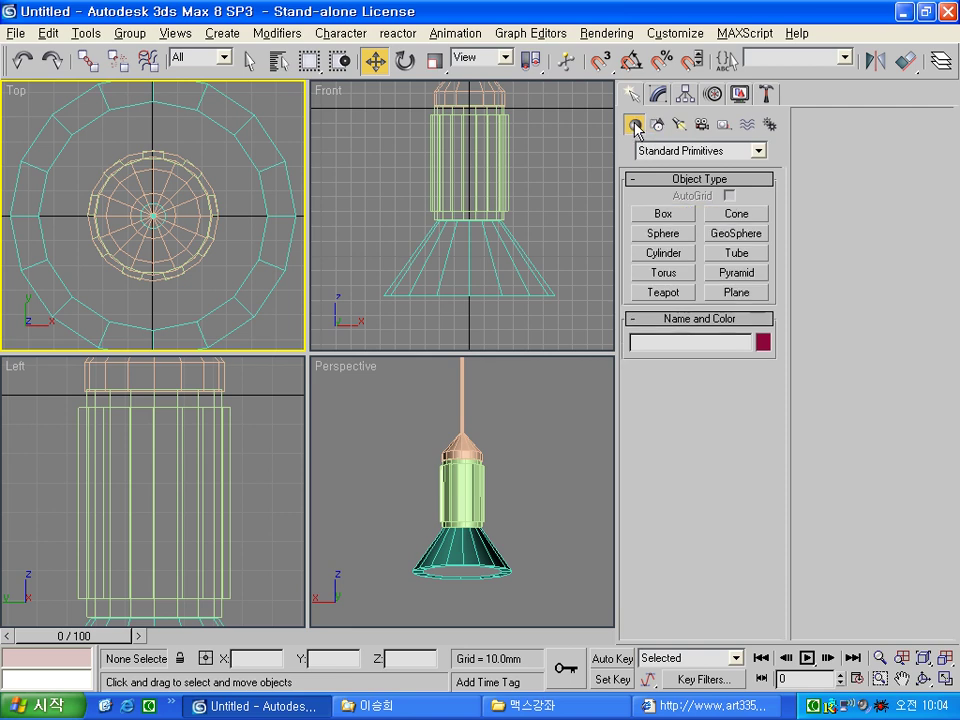
pyautogui.click(663, 233)
pyautogui.moveTo(152, 215)
pyautogui.mouseDown()
pyautogui.moveTo(223, 115)
pyautogui.moveTo(212, 130)
pyautogui.mouseUp()
pyautogui.click(375, 61)
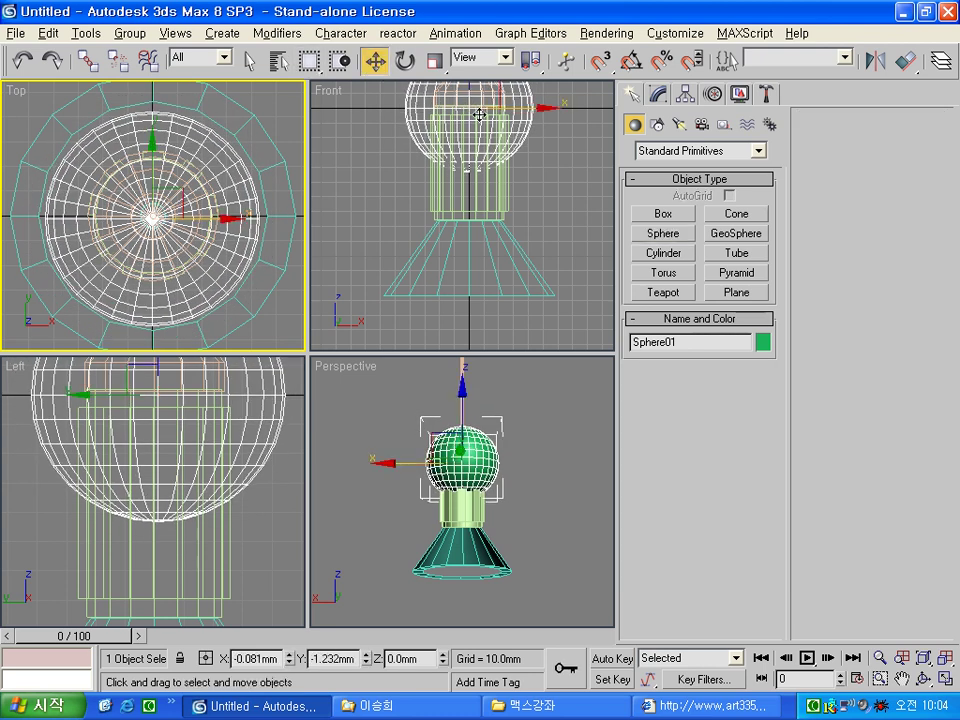
pyautogui.click(473, 114)
pyautogui.moveTo(466, 88)
pyautogui.mouseDown()
pyautogui.moveTo(439, 283)
pyautogui.moveTo(435, 270)
pyautogui.mouseUp()
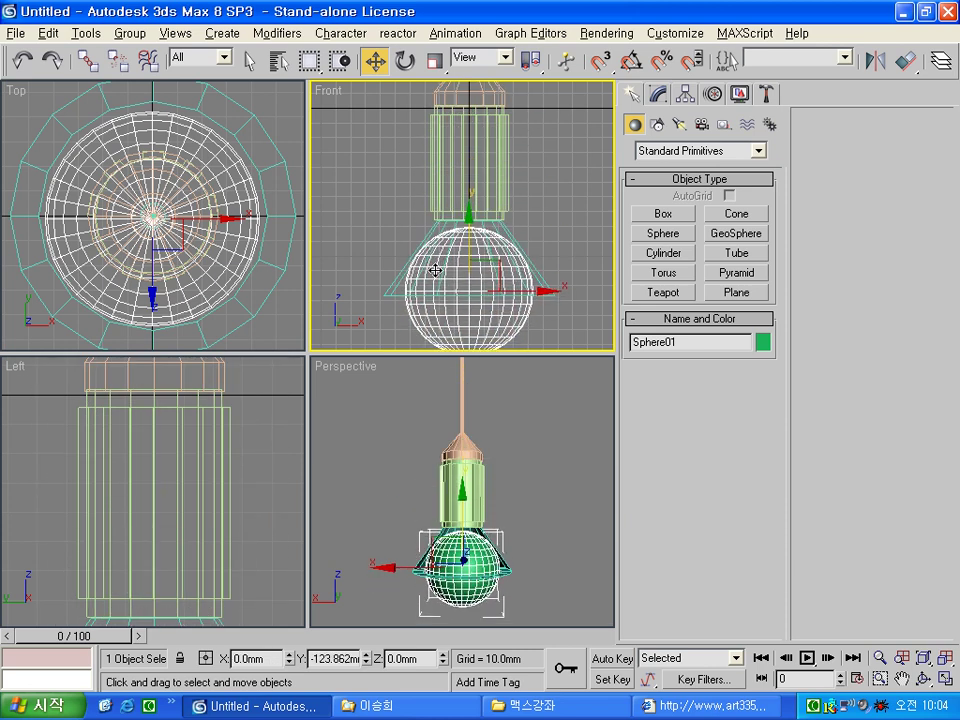
# Turn off Flip Normals in Line02's Lathe so the cone shows solid.
pyautogui.click(568, 574)
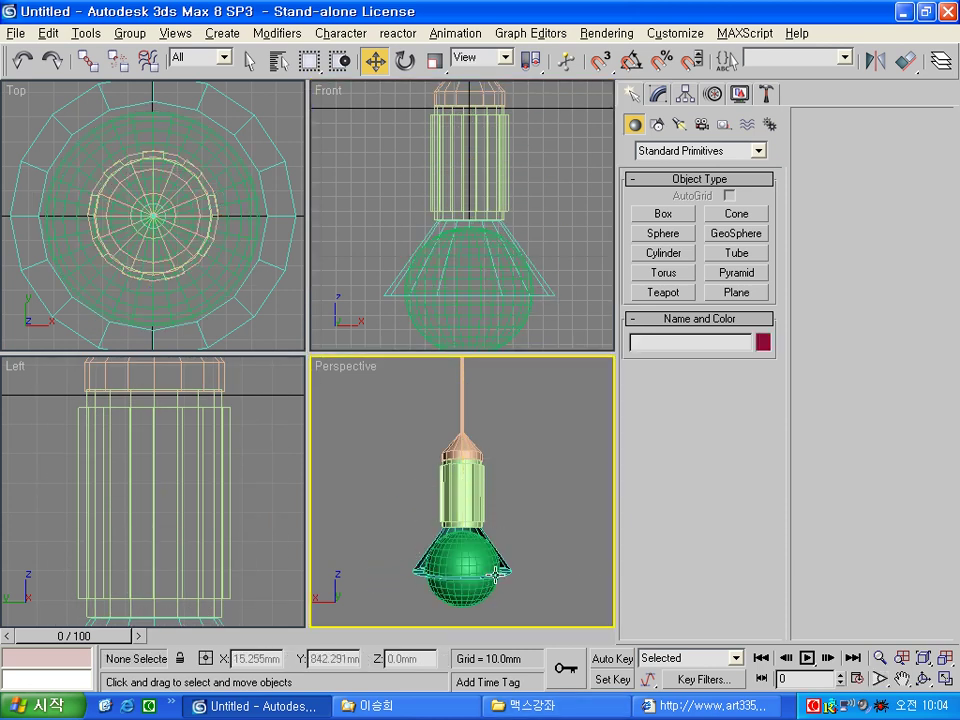
pyautogui.click(503, 576)
pyautogui.click(658, 94)
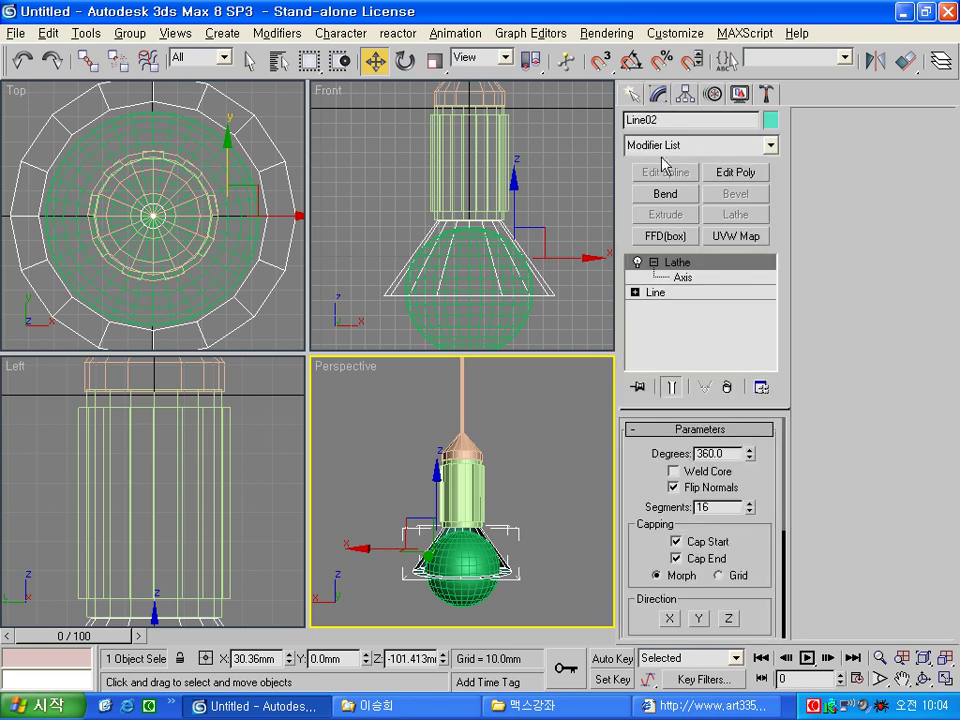
pyautogui.click(674, 487)
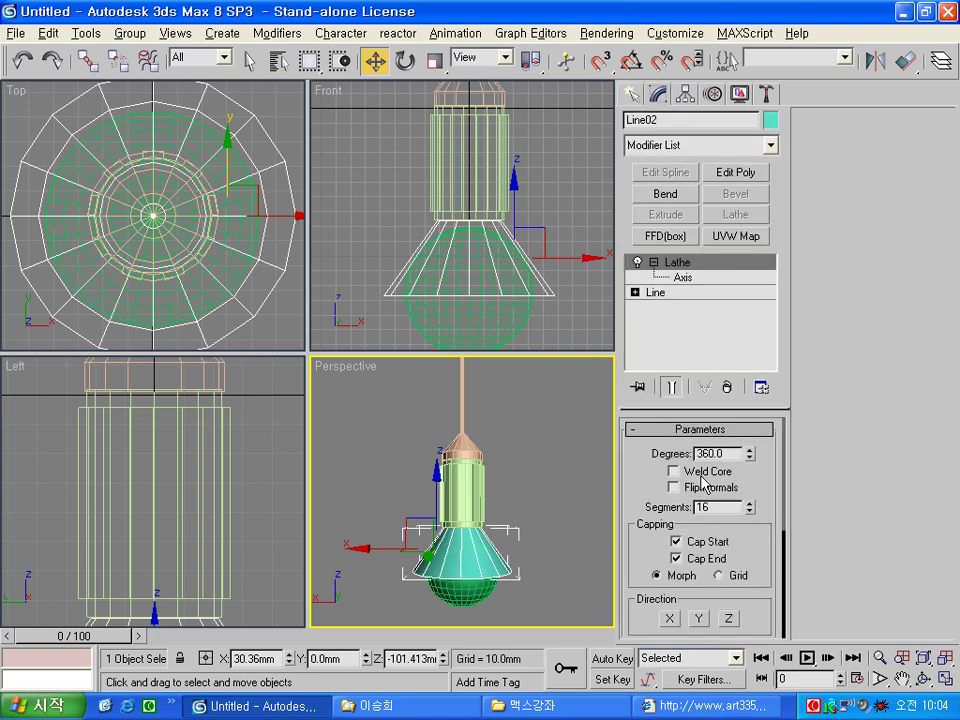
pyautogui.click(548, 531)
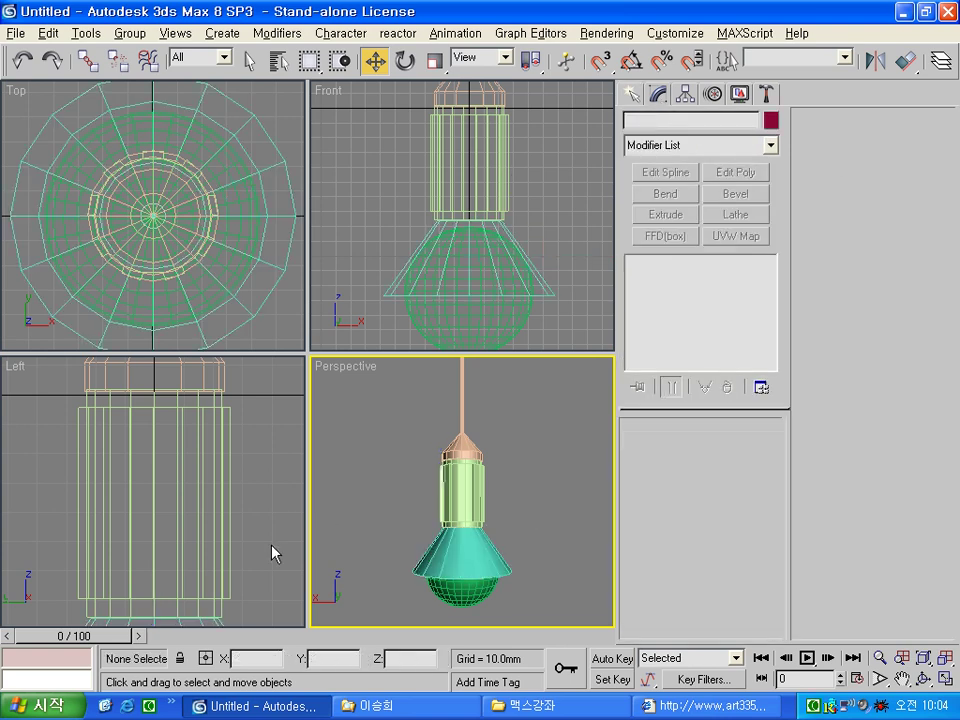
# Squash Sphere01 vertically with non-uniform scale into a flat disc across the cone's opening.
pyautogui.scroll(-3, 208, 534)
pyautogui.moveTo(210, 536); pyautogui.dragTo(222, 392, button='middle')
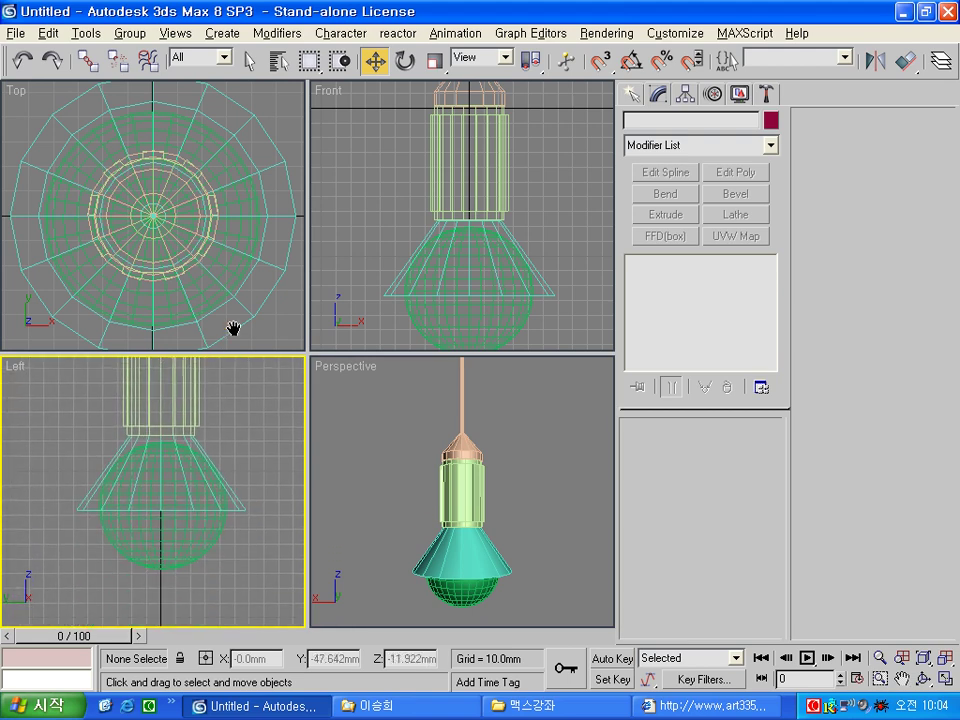
pyautogui.click(216, 520)
pyautogui.click(560, 263)
pyautogui.click(497, 323)
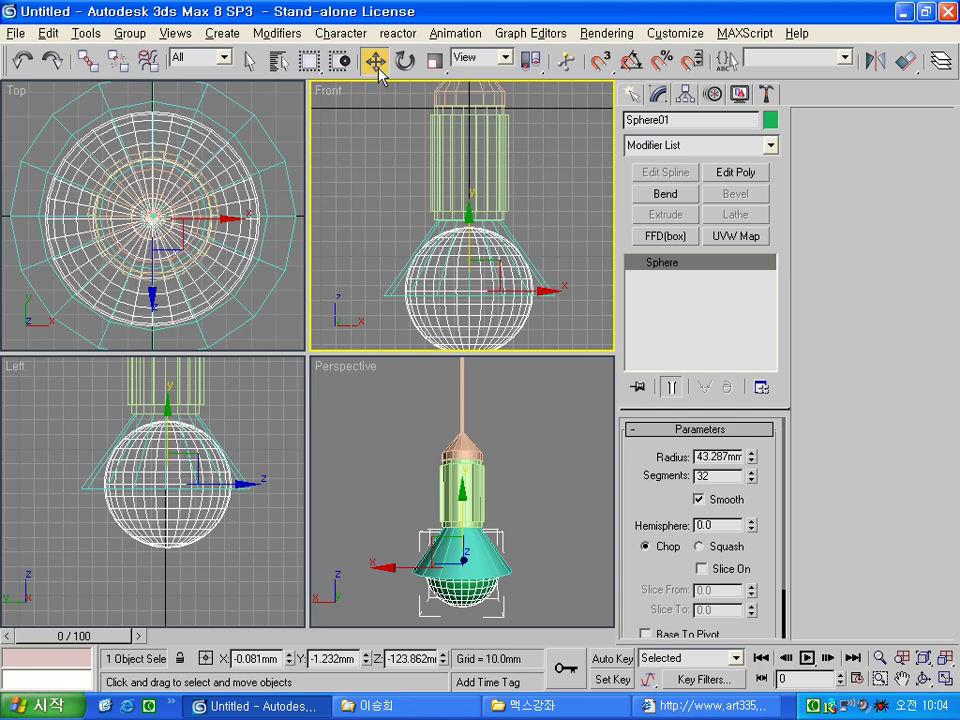
pyautogui.press('r')
pyautogui.press('r')
pyautogui.moveTo(463, 221)
pyautogui.mouseDown()
pyautogui.moveTo(481, 471)
pyautogui.moveTo(497, 306)
pyautogui.mouseUp()
pyautogui.press('r')
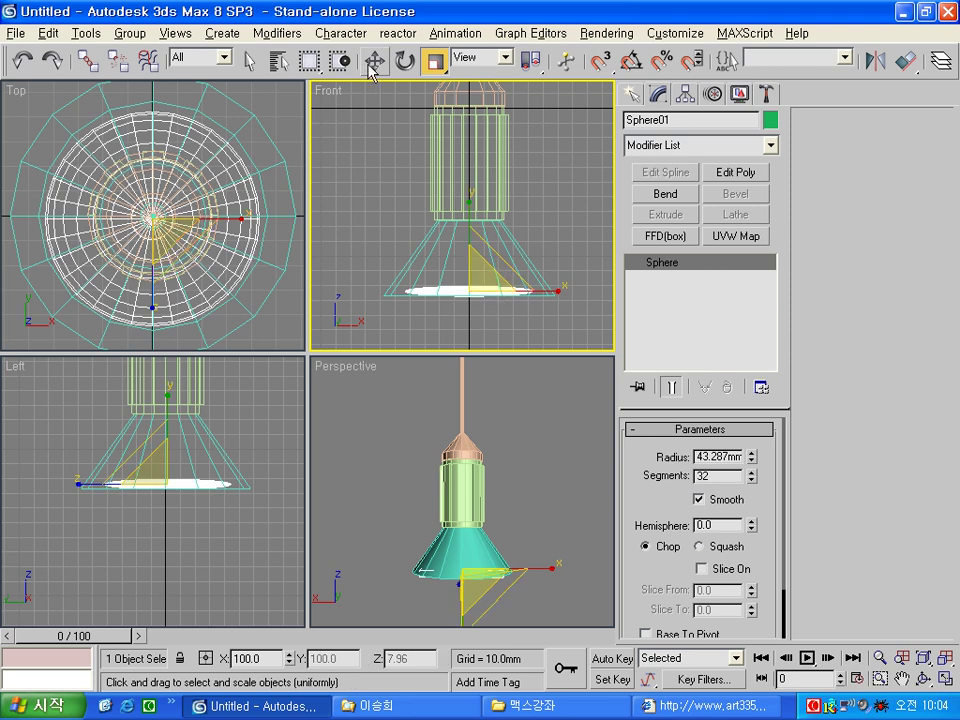
pyautogui.click(367, 66)
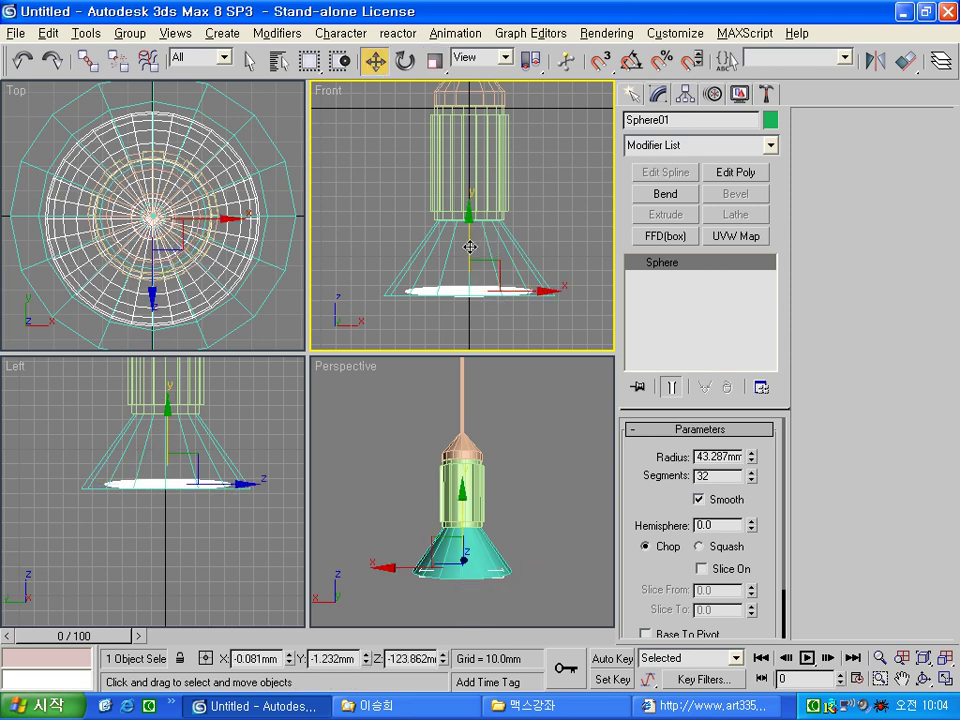
pyautogui.click(492, 573)
pyautogui.moveTo(492, 573)
pyautogui.keyDown('alt'); pyautogui.mouseDown(button='middle')
pyautogui.moveTo(513, 440)
pyautogui.moveTo(476, 489)
pyautogui.moveTo(499, 482)
pyautogui.mouseUp(button='middle'); pyautogui.keyUp('alt')
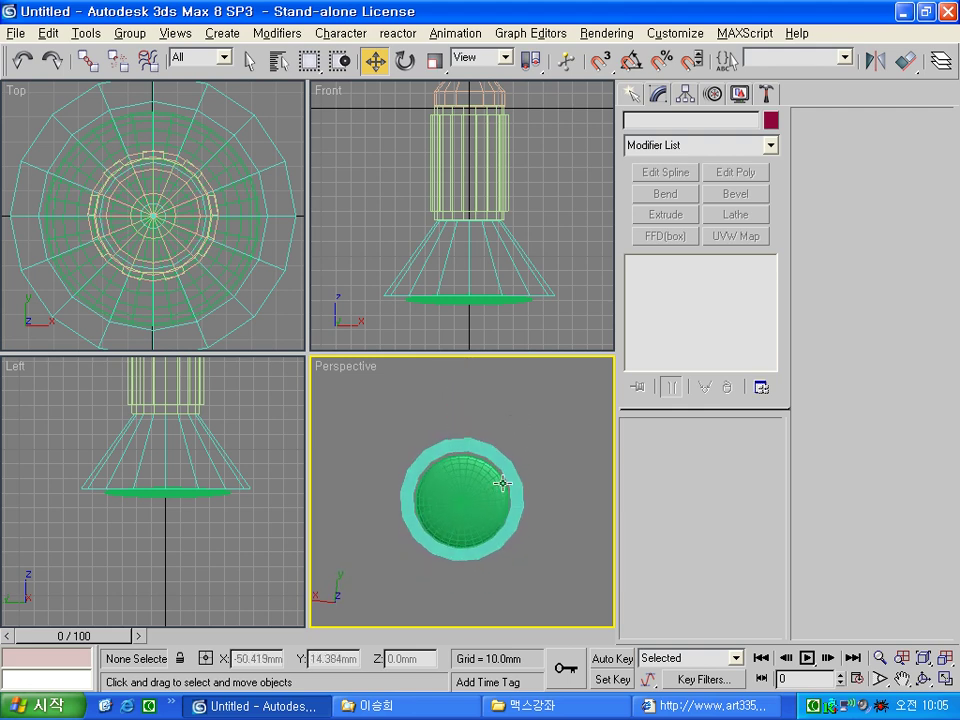
# Align the bulb disc centre-to-centre with Line02 in X and Y.
pyautogui.click(210, 136)
pyautogui.click(905, 61)
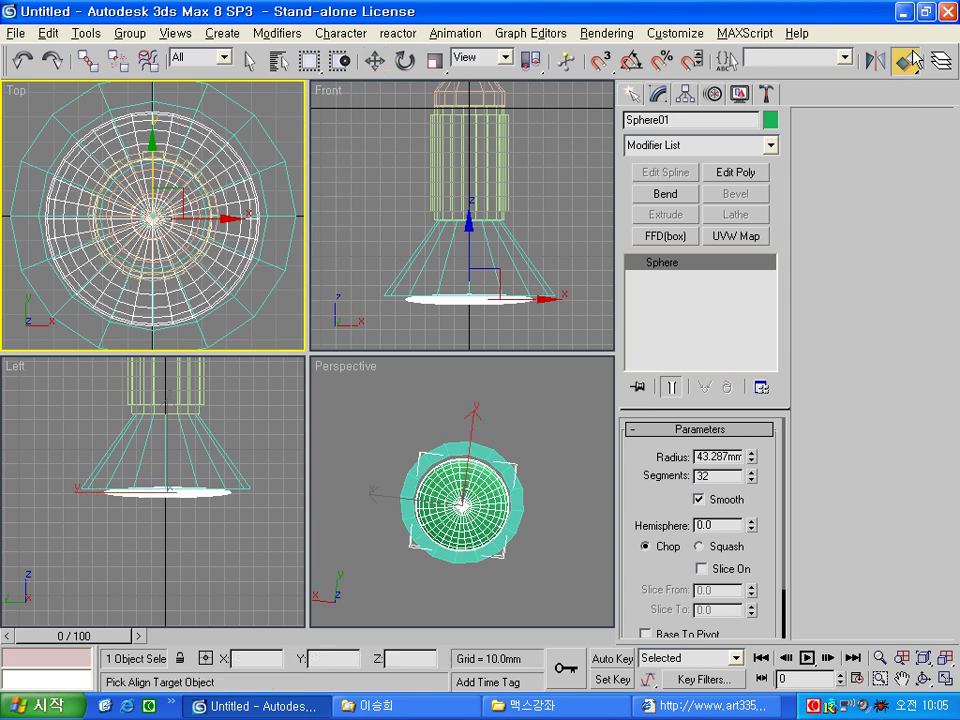
pyautogui.click(178, 108)
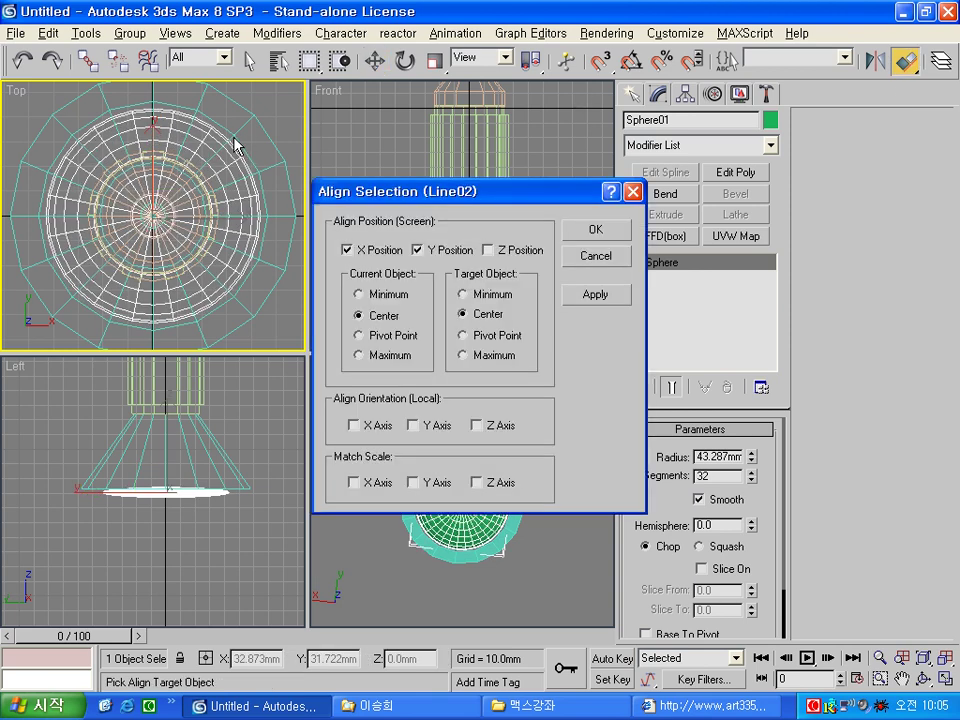
pyautogui.click(597, 232)
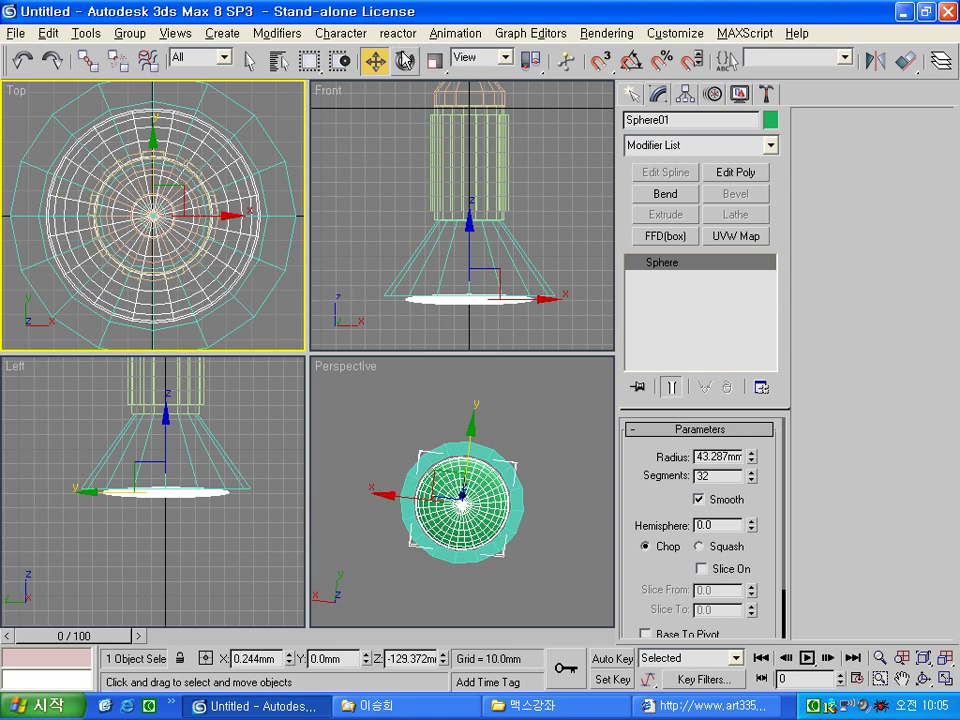
# Uniformly scale the disc to about 110% and raise it slightly into the shade.
pyautogui.click(435, 61)
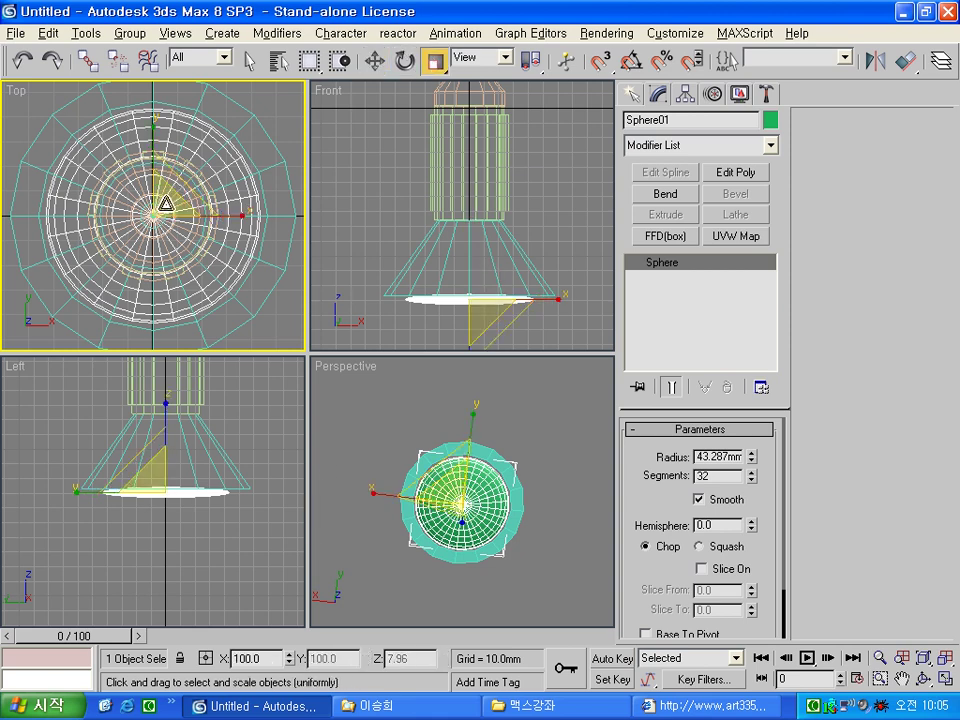
pyautogui.moveTo(165, 204); pyautogui.dragTo(165, 190)
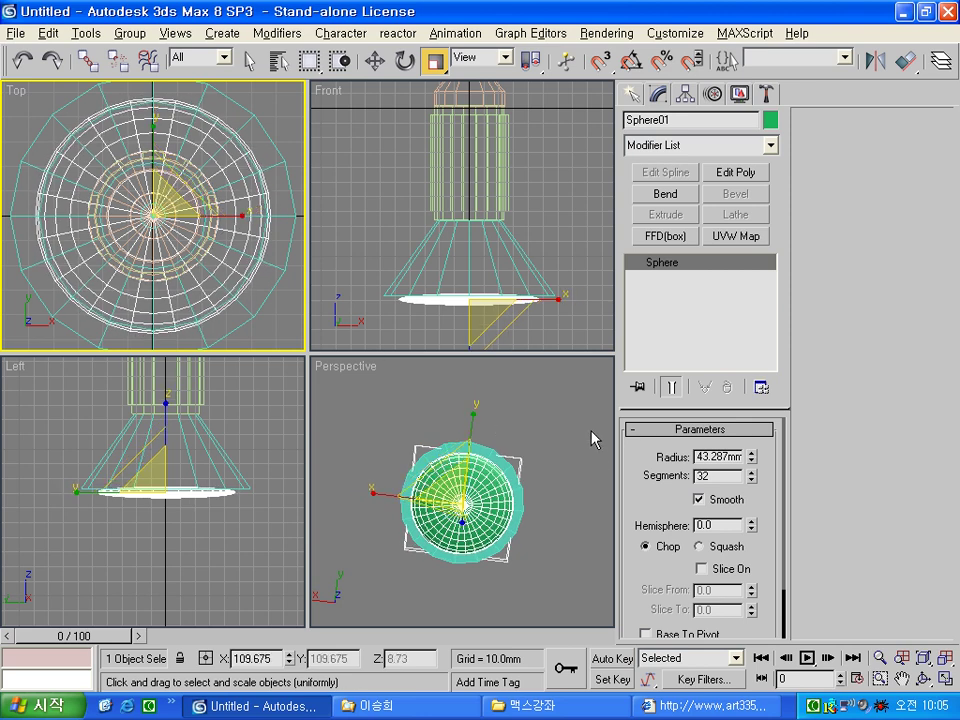
pyautogui.rightClick(373, 199)
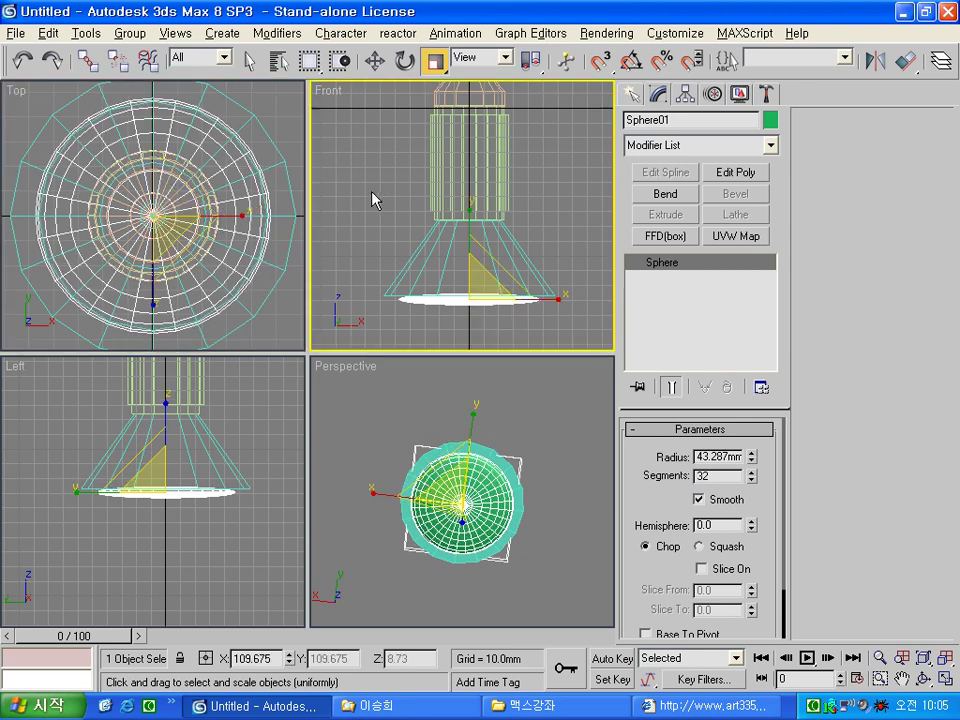
pyautogui.click(375, 60)
pyautogui.moveTo(468, 248); pyautogui.dragTo(468, 244)
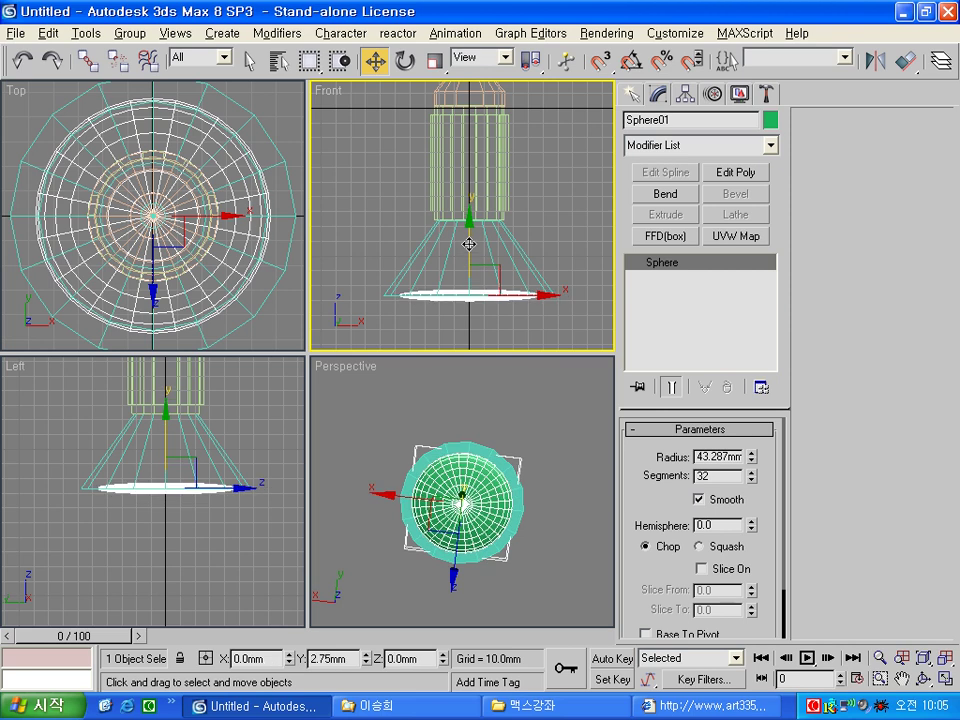
pyautogui.click(583, 450)
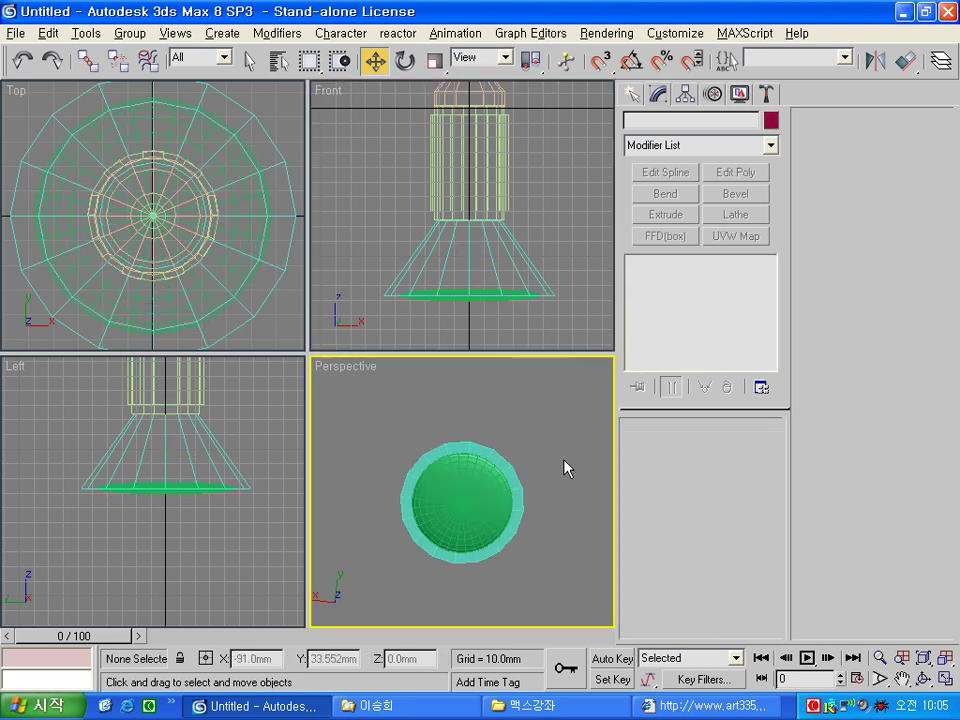
pyautogui.keyDown('alt'); pyautogui.moveTo(503, 461); pyautogui.dragTo(490, 530, button='middle'); pyautogui.keyUp('alt')
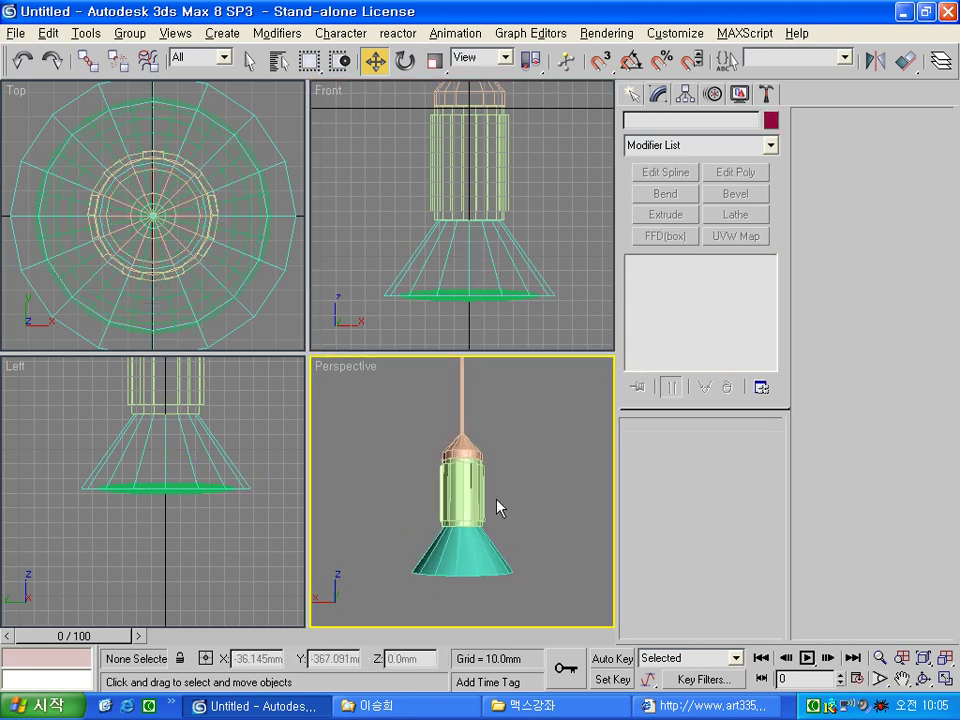
pyautogui.scroll(-5, 456, 508)
pyautogui.scroll(-2, 471, 459)
pyautogui.scroll(1, 468, 490)
pyautogui.scroll(2, 466, 495)
pyautogui.scroll(2, 470, 510)
pyautogui.scroll(-1, 480, 525)
pyautogui.keyDown('alt'); pyautogui.moveTo(489, 515); pyautogui.dragTo(482, 515, button='middle'); pyautogui.keyUp('alt')
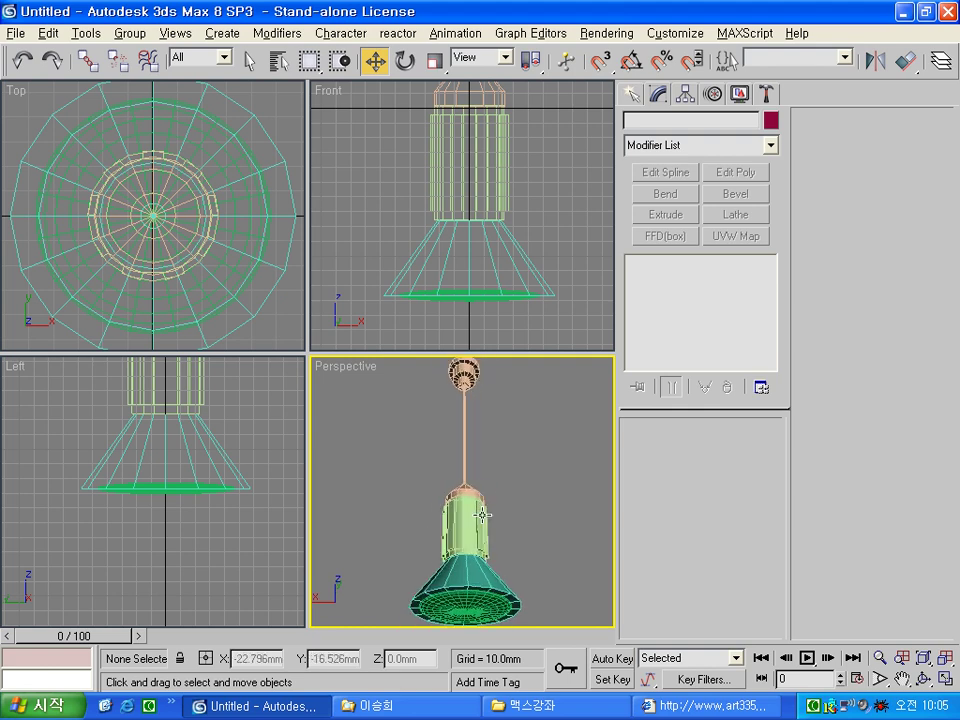
# Make the 01 - Default material's specular and diffuse colours pure white.
pyautogui.press('m')
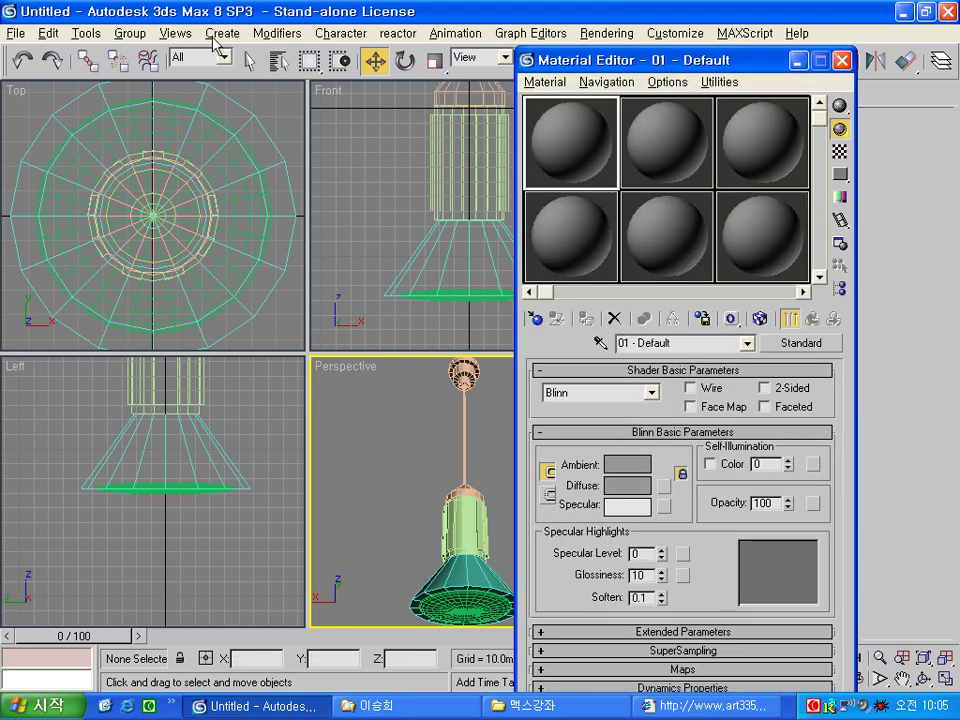
pyautogui.moveTo(680, 60); pyautogui.dragTo(213, 42)
pyautogui.click(158, 489)
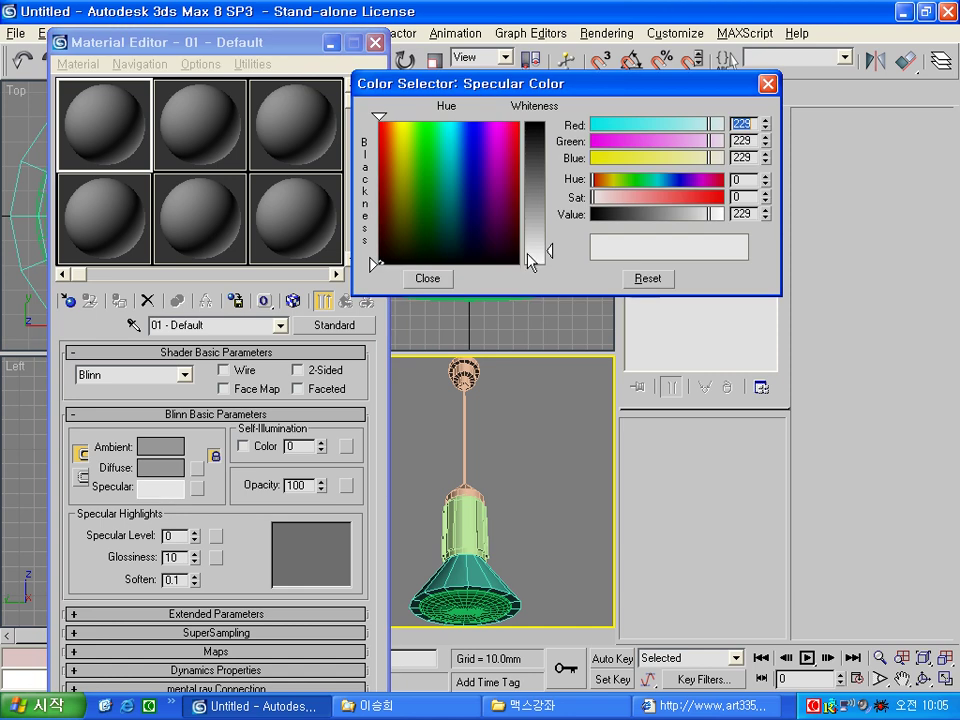
pyautogui.moveTo(557, 262); pyautogui.dragTo(557, 268)
pyautogui.click(427, 278)
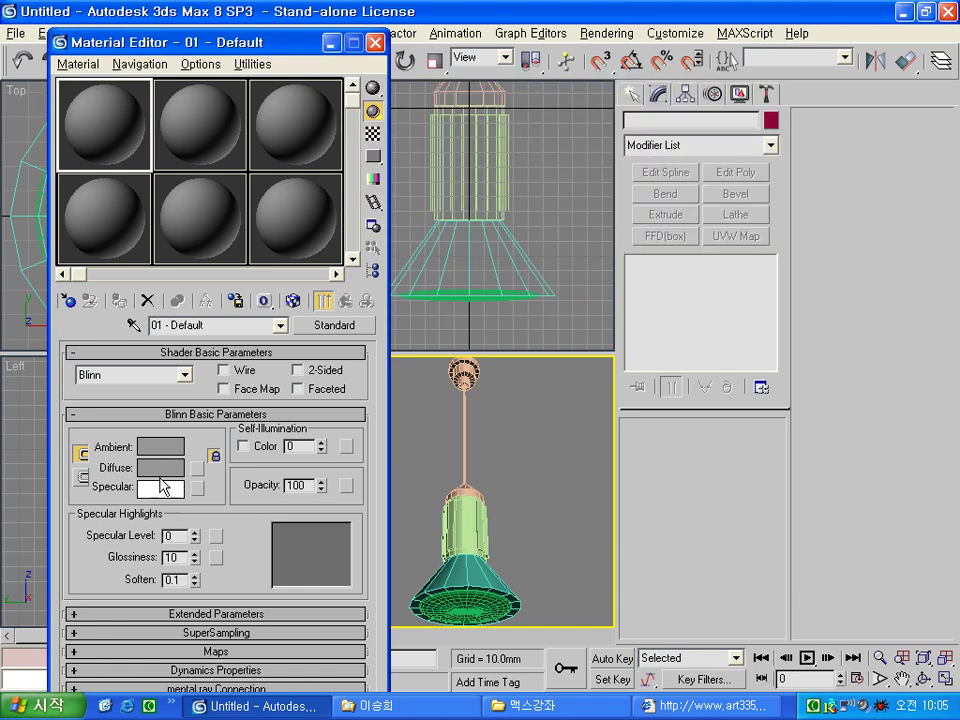
pyautogui.moveTo(158, 489); pyautogui.dragTo(162, 467)
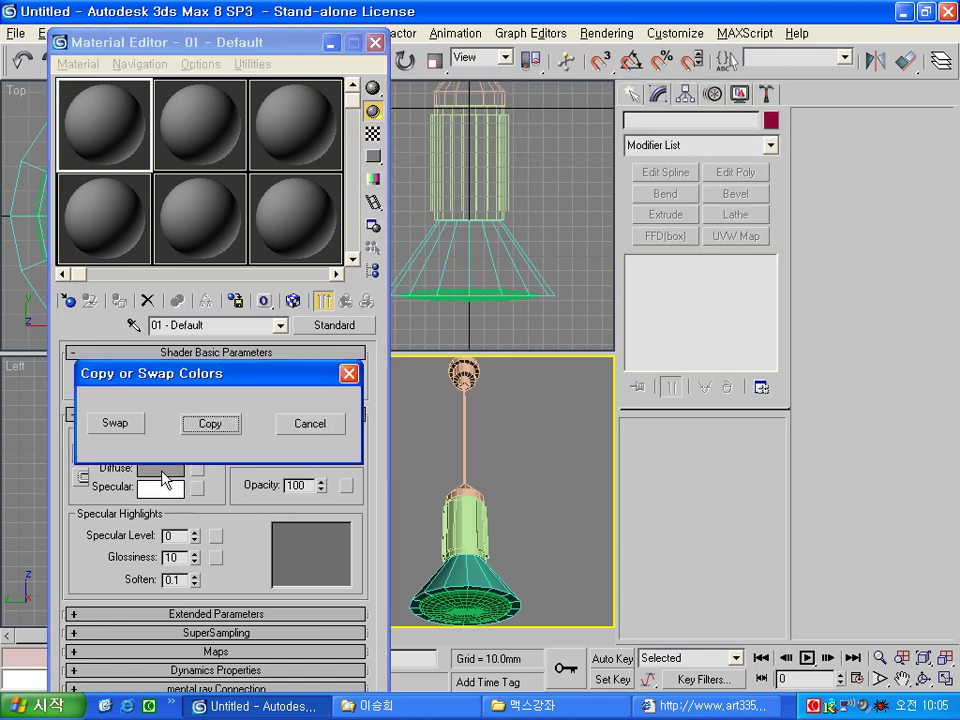
pyautogui.click(211, 422)
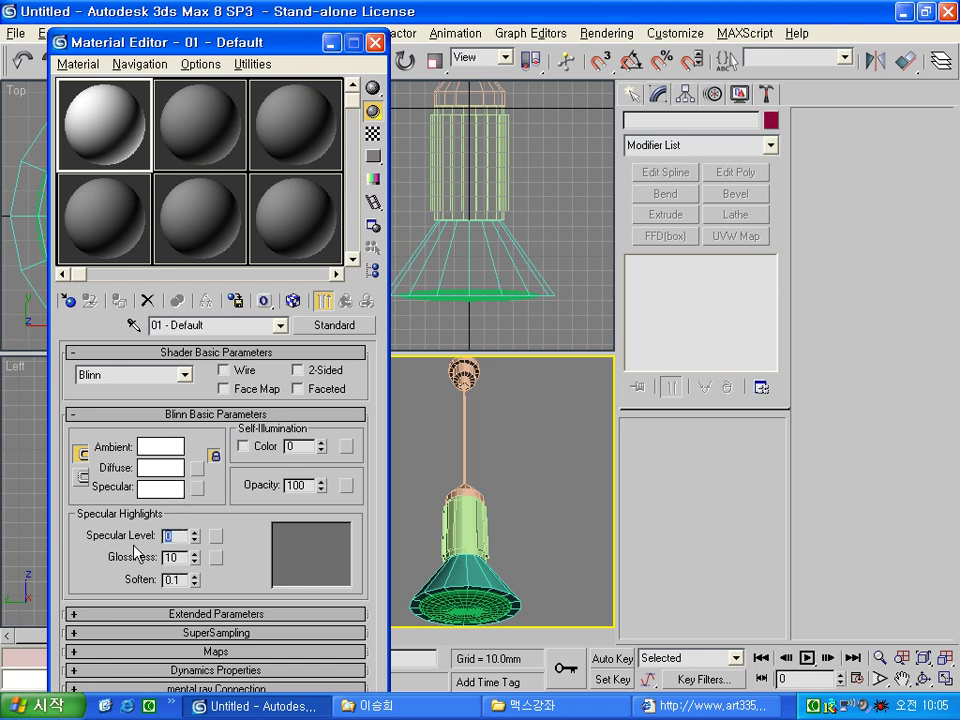
pyautogui.click(175, 535)
# Set Specular Level to 50 and Glossiness to 5.
pyautogui.write('50')
pyautogui.press('Tab')
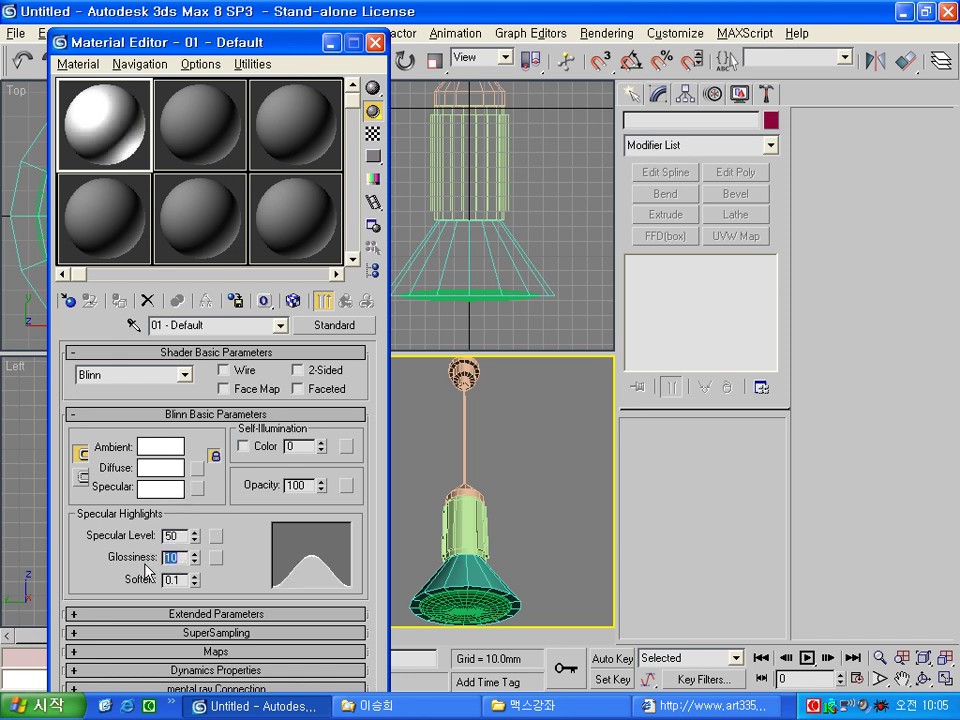
pyautogui.doubleClick(171, 537)
pyautogui.doubleClick(172, 556)
pyautogui.write('5')
pyautogui.press('Return')
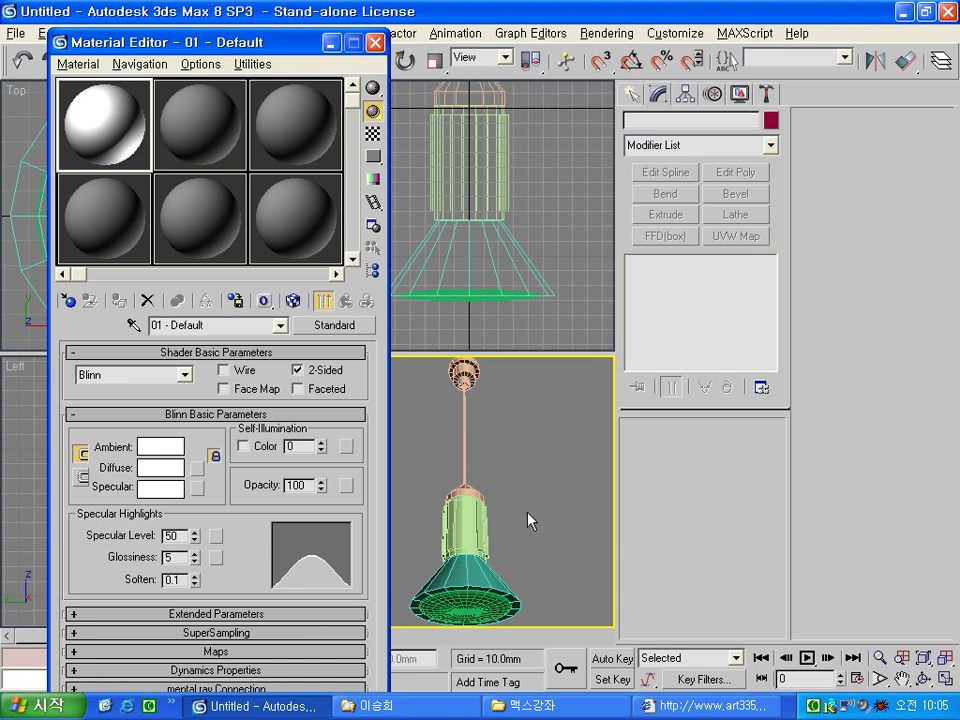
# Assign the white material to Cylinder01, Line01 and Line02.
pyautogui.press('h')
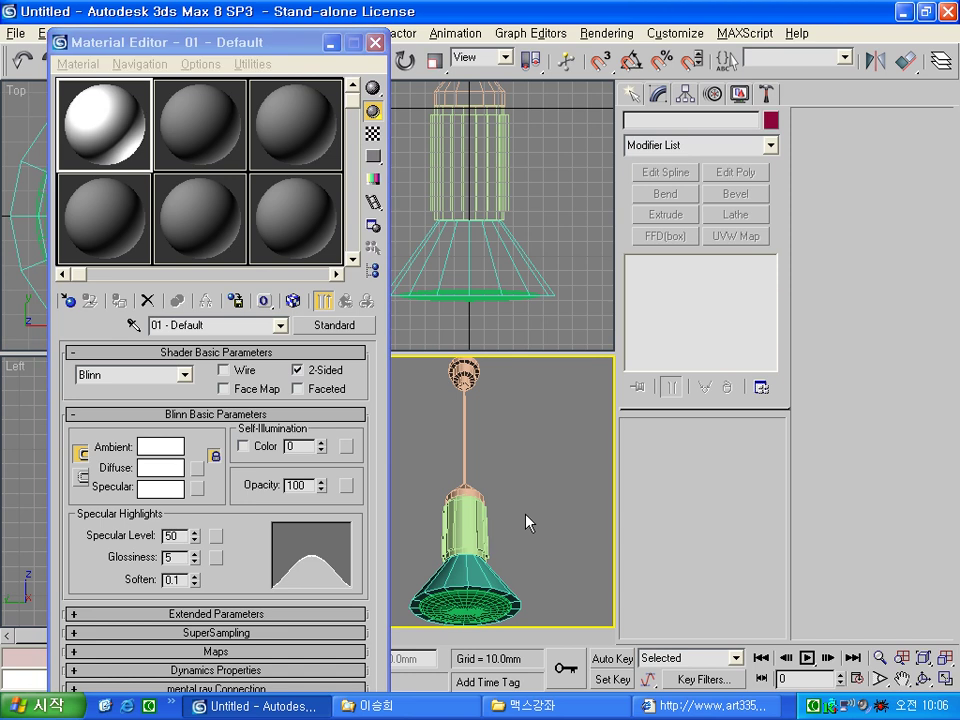
pyautogui.click(349, 210)
pyautogui.click(348, 234)
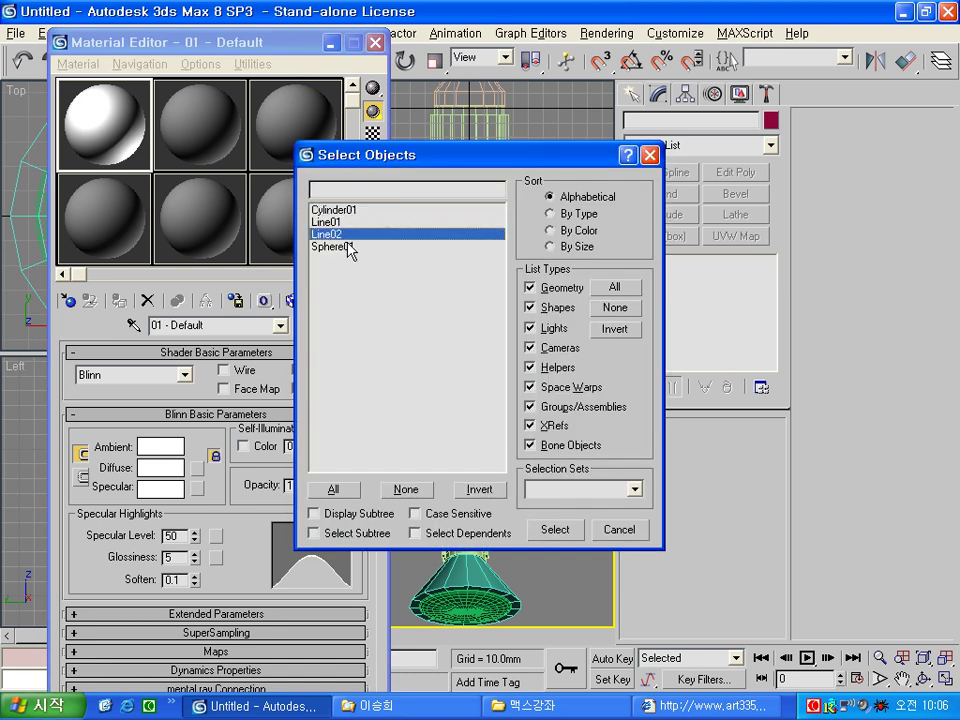
pyautogui.keyDown('ctrl'); pyautogui.click(375, 210); pyautogui.keyUp('ctrl')
pyautogui.keyDown('ctrl'); pyautogui.click(358, 222); pyautogui.keyUp('ctrl')
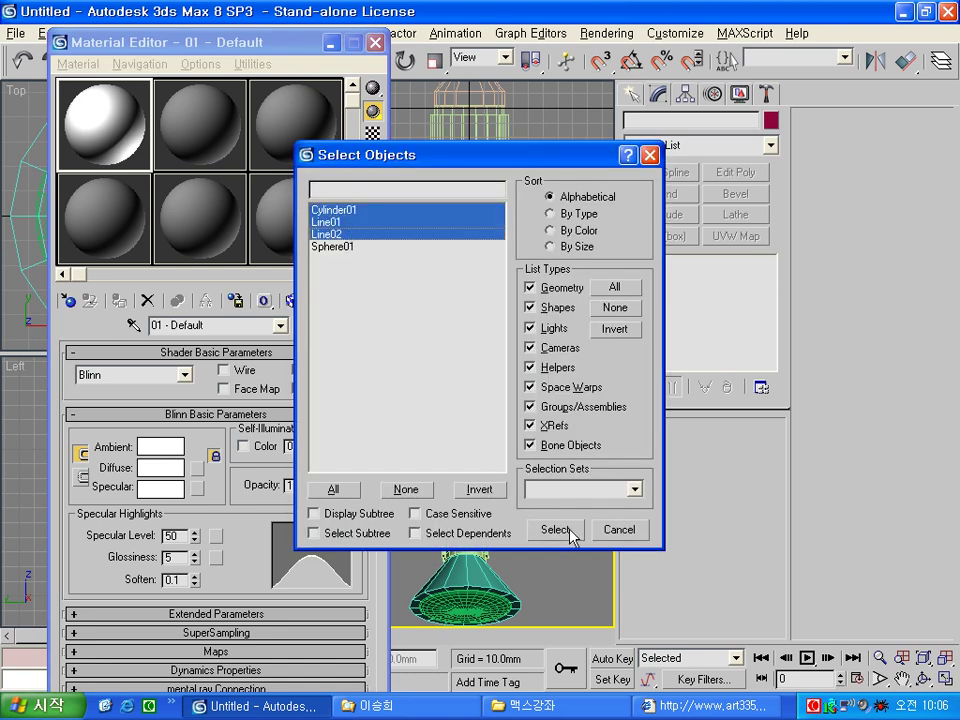
pyautogui.click(555, 529)
pyautogui.click(119, 300)
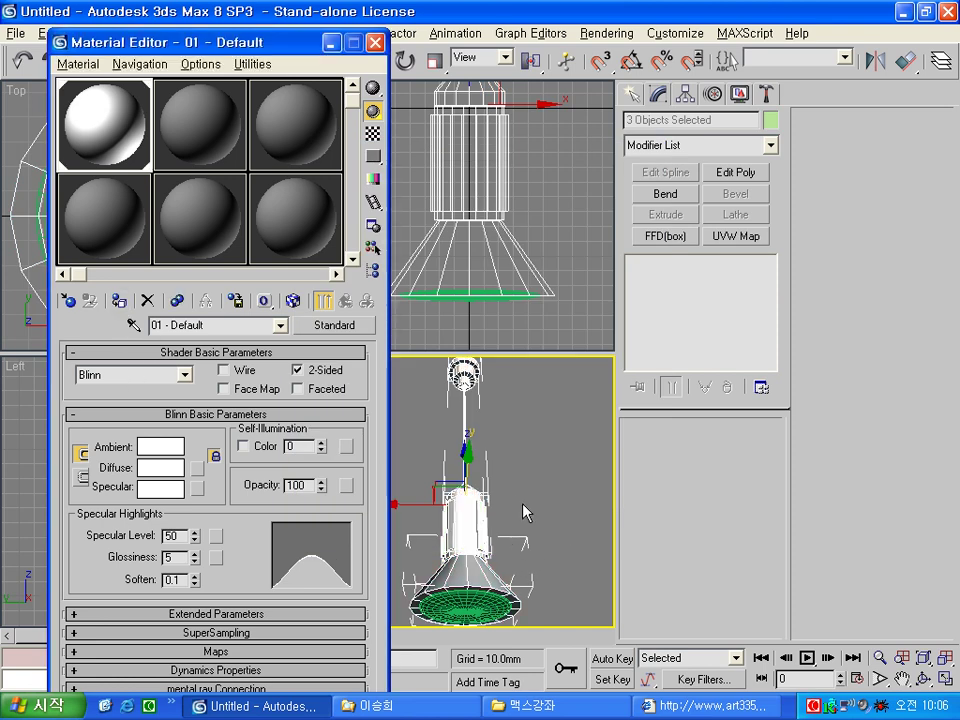
# Give material 02 - Default a white Self-Illumination colour.
pyautogui.click(204, 118)
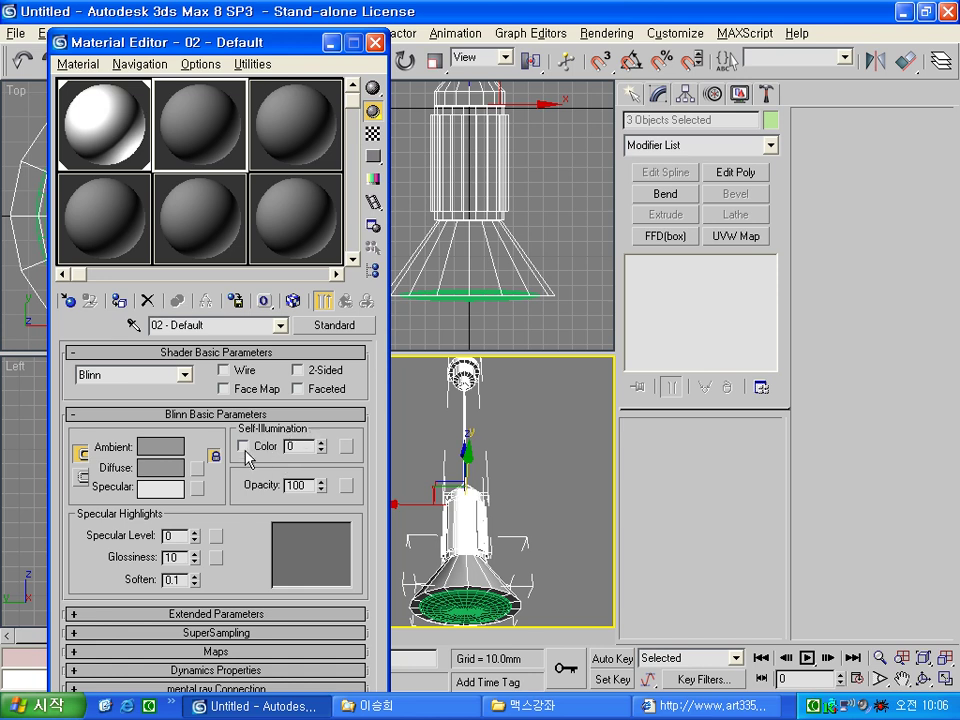
pyautogui.click(243, 447)
pyautogui.click(296, 446)
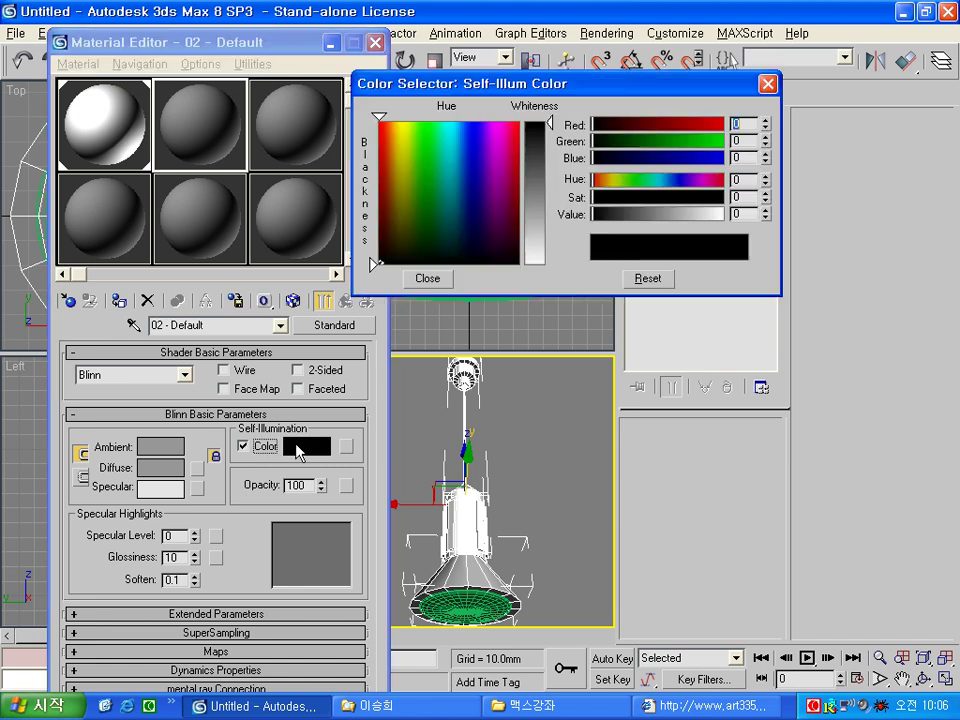
pyautogui.moveTo(549, 140); pyautogui.dragTo(551, 268)
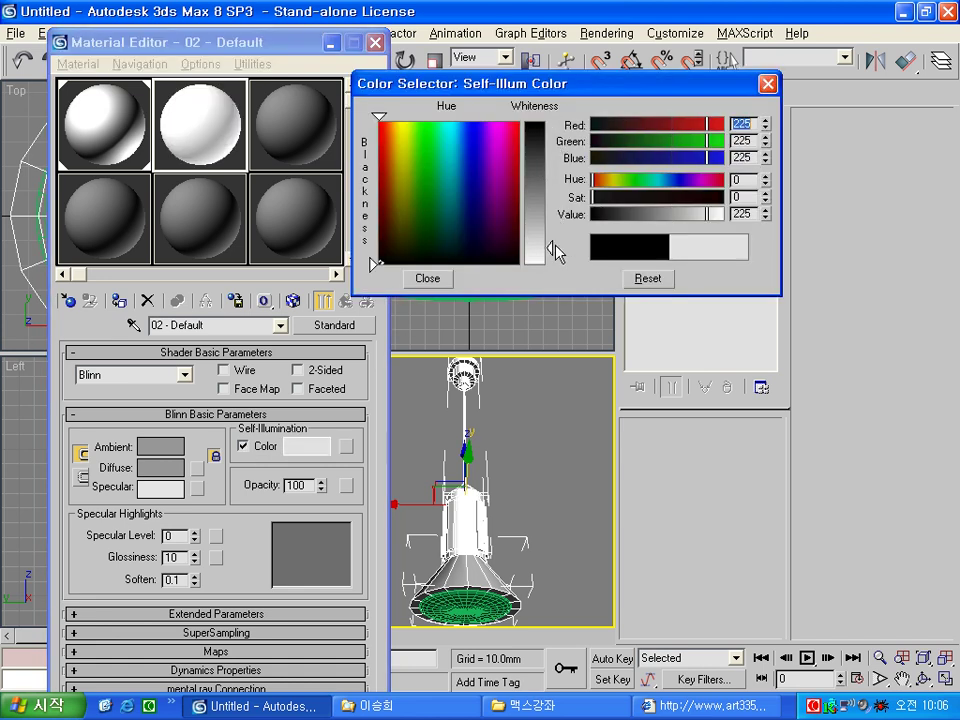
pyautogui.click(428, 280)
# Assign the self-illuminated material to the Sphere01 bulb disc.
pyautogui.click(570, 508)
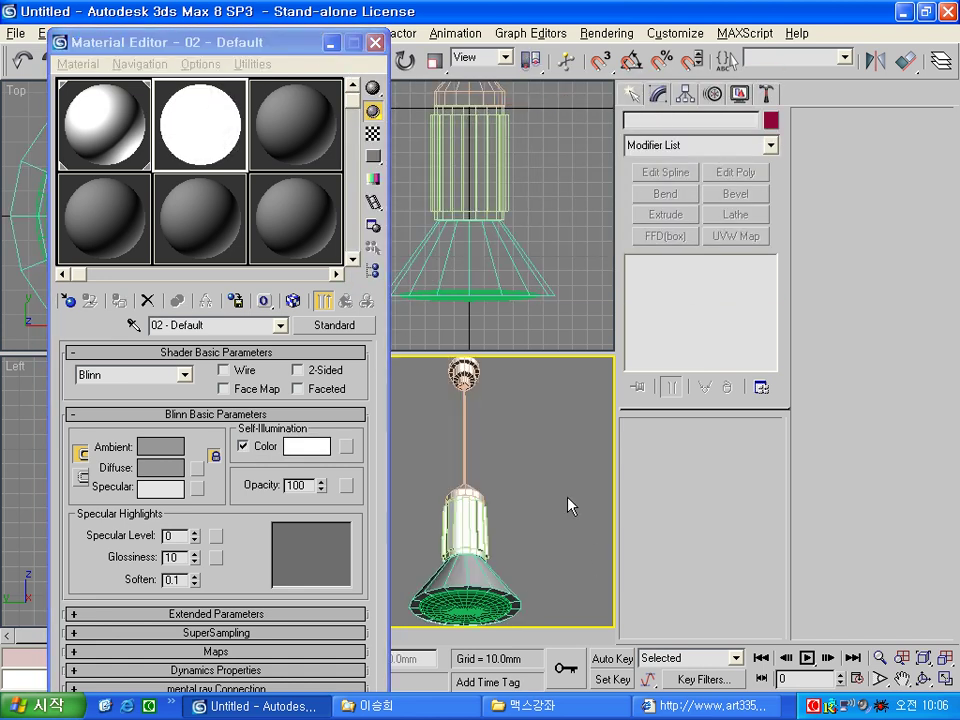
pyautogui.press('h')
pyautogui.click(338, 248)
pyautogui.doubleClick(335, 250)
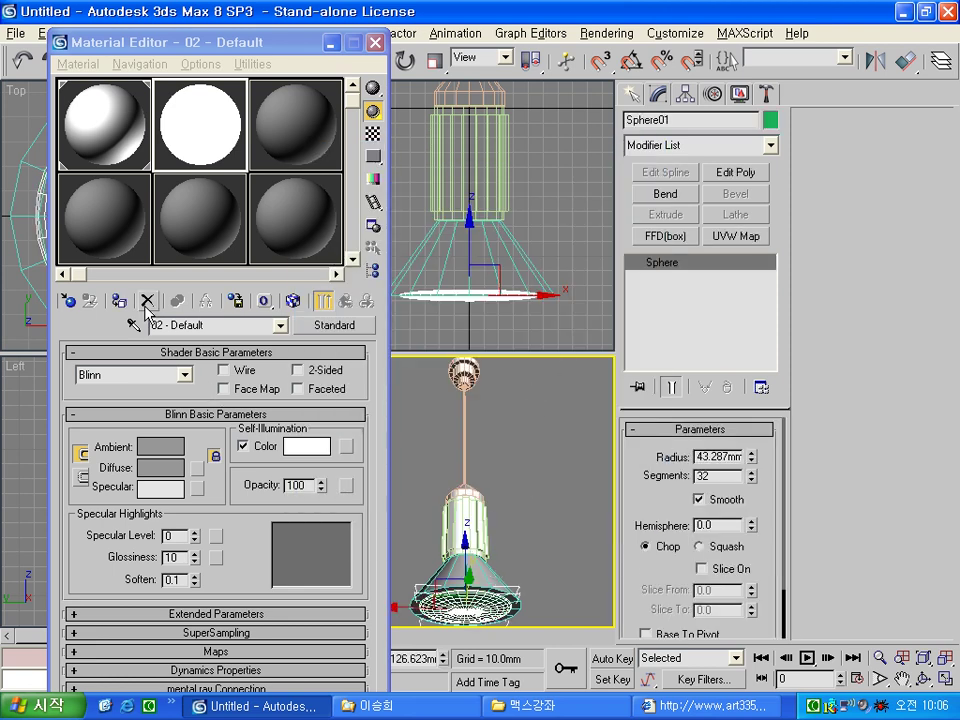
pyautogui.click(118, 300)
pyautogui.click(570, 460)
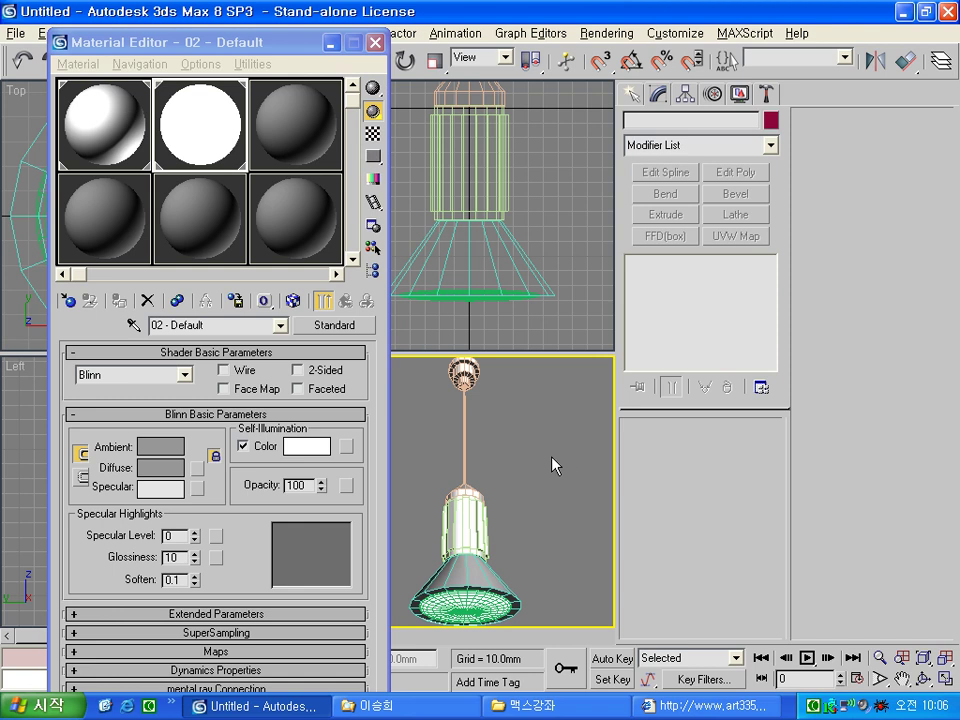
# Set the environment background colour to light grey (188) and close the Material Editor.
pyautogui.click(610, 33)
pyautogui.click(625, 38)
pyautogui.click(624, 38)
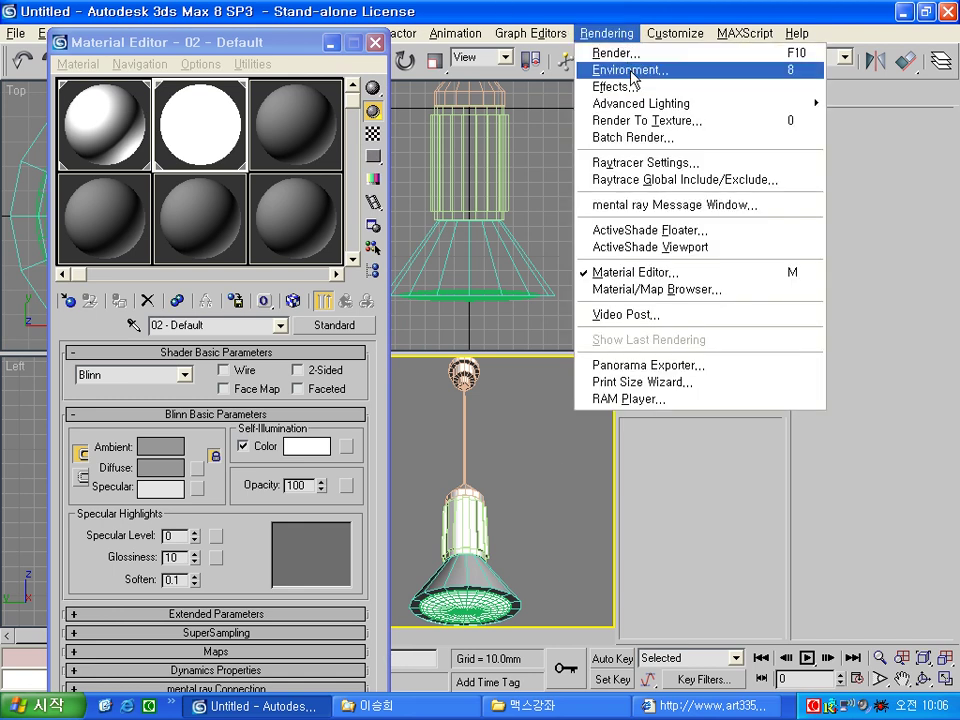
pyautogui.click(629, 70)
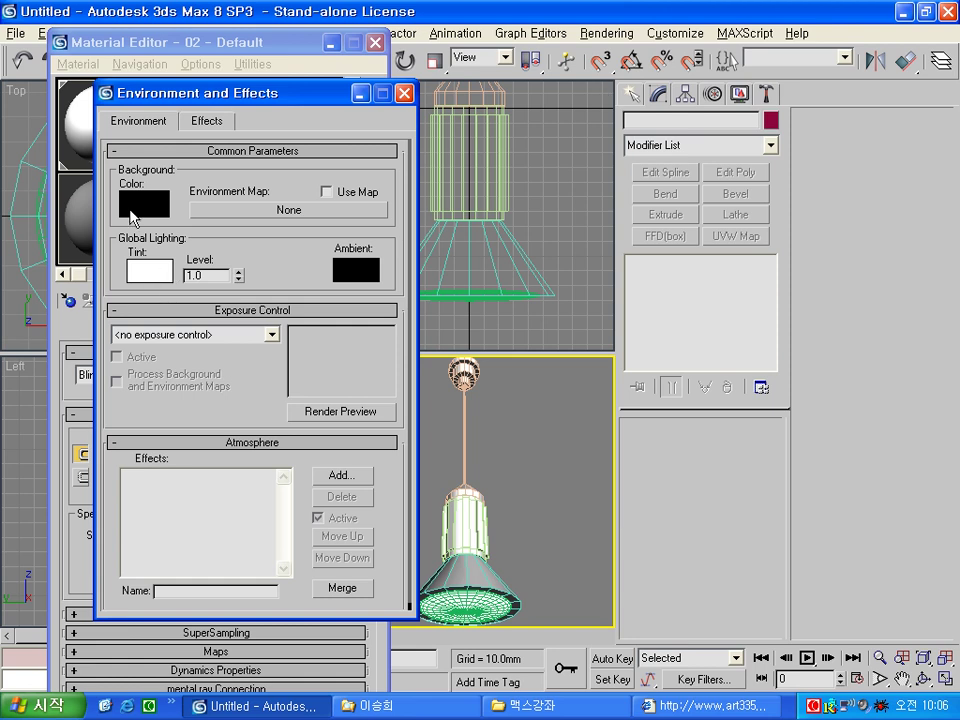
pyautogui.click(148, 208)
pyautogui.moveTo(548, 126); pyautogui.dragTo(551, 231)
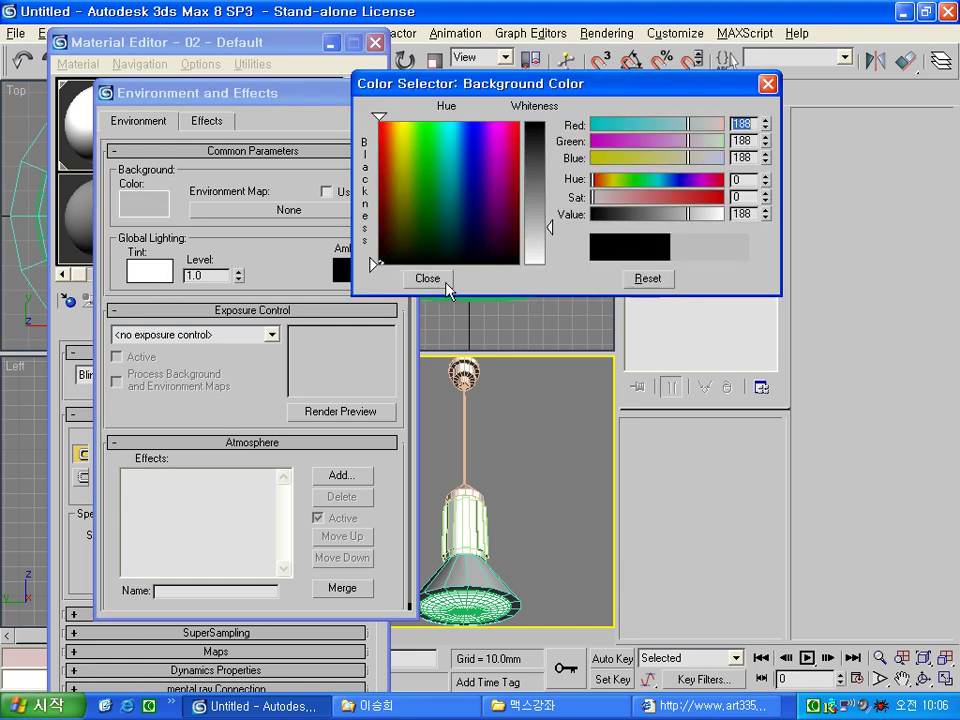
pyautogui.click(427, 278)
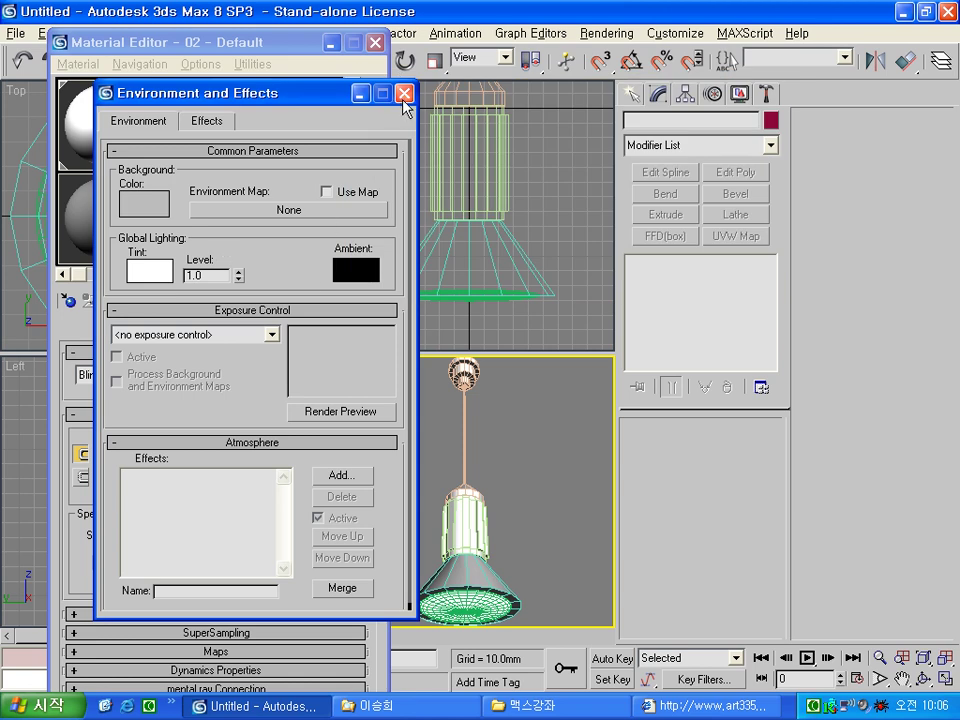
pyautogui.click(404, 93)
pyautogui.click(375, 42)
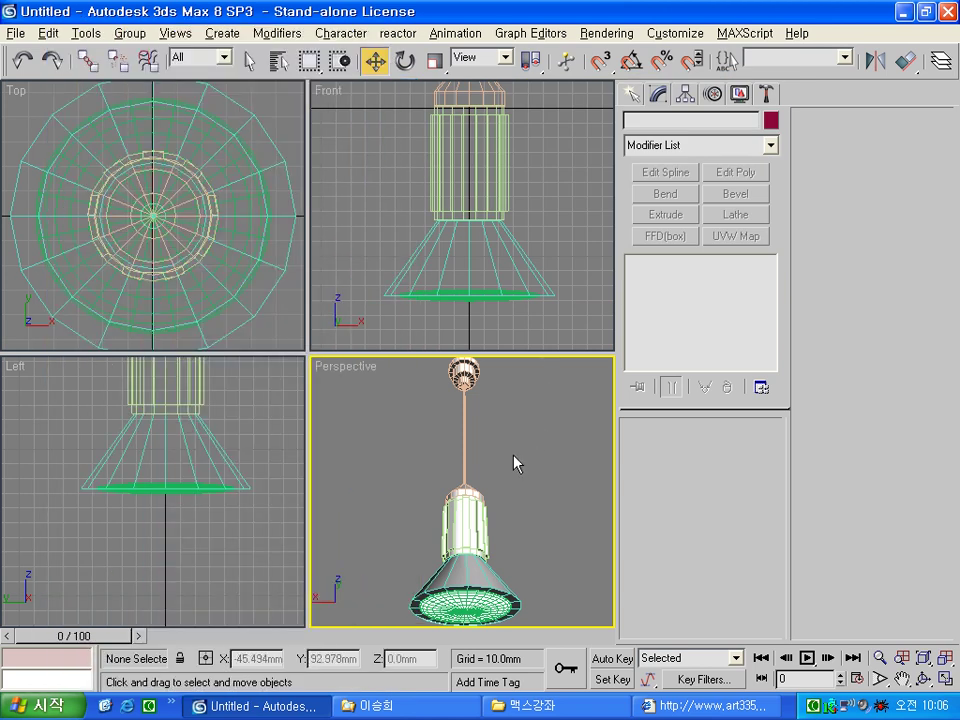
# Group all four lamp parts under the name PAN.
pyautogui.keyDown('alt'); pyautogui.moveTo(512, 458); pyautogui.dragTo(455, 461, button='middle'); pyautogui.keyUp('alt')
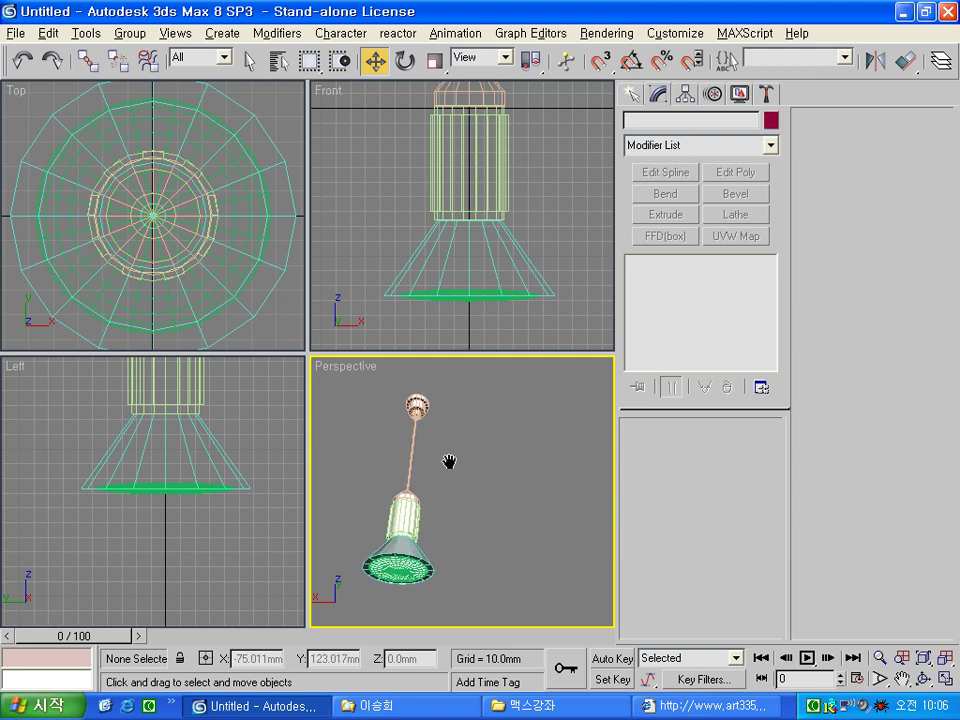
pyautogui.scroll(-3, 190, 286)
pyautogui.scroll(-3, 190, 286)
pyautogui.moveTo(99, 293); pyautogui.dragTo(253, 139)
pyautogui.click(129, 33)
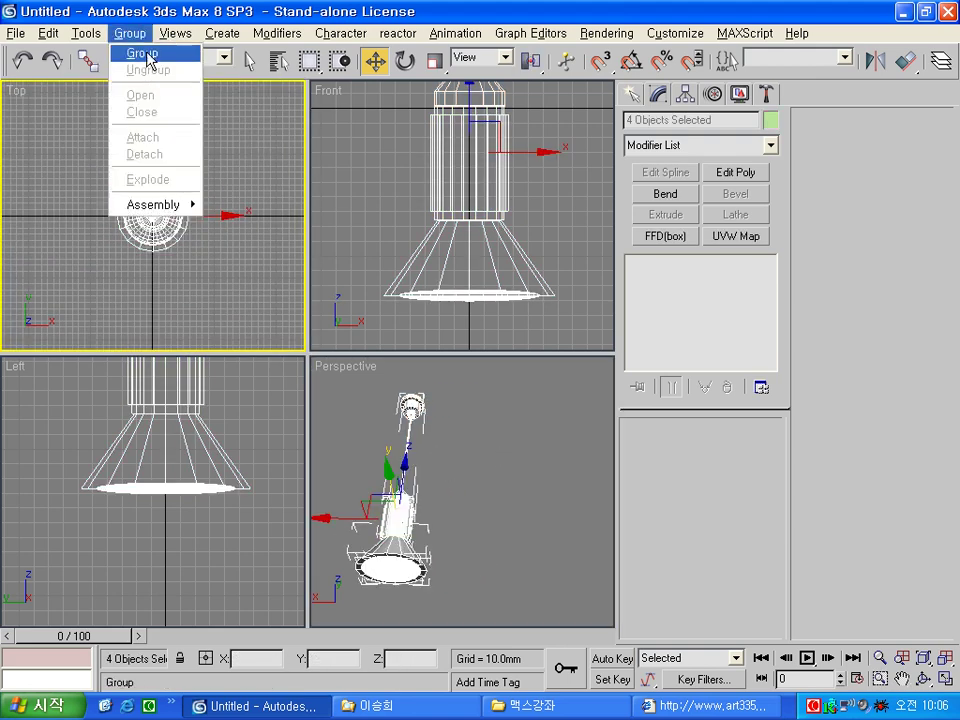
pyautogui.click(143, 53)
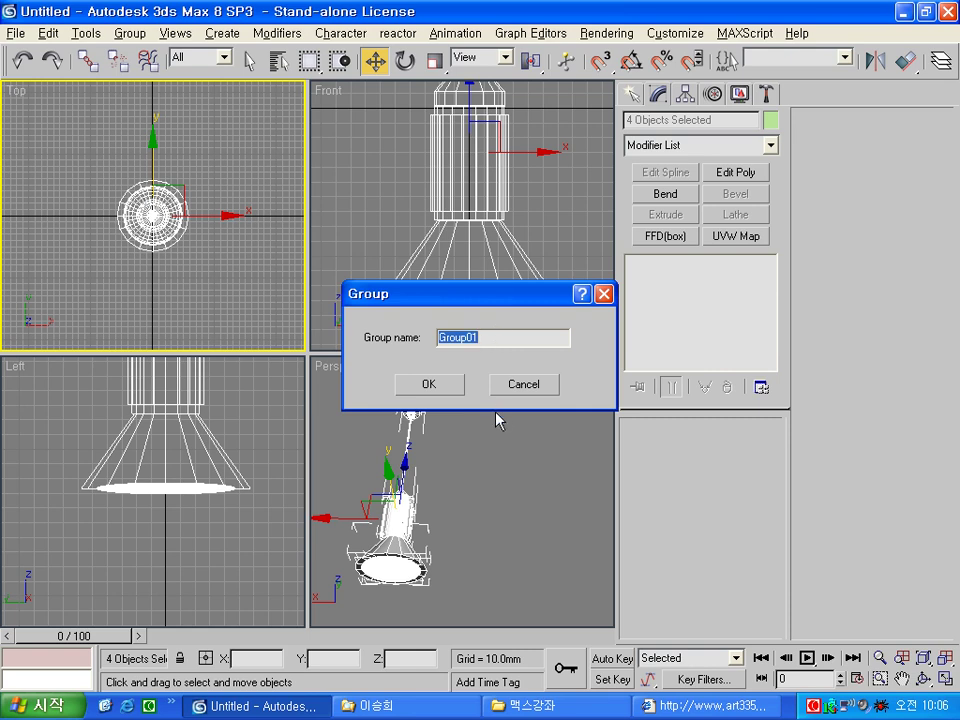
pyautogui.write('PAN')
pyautogui.press('Return')
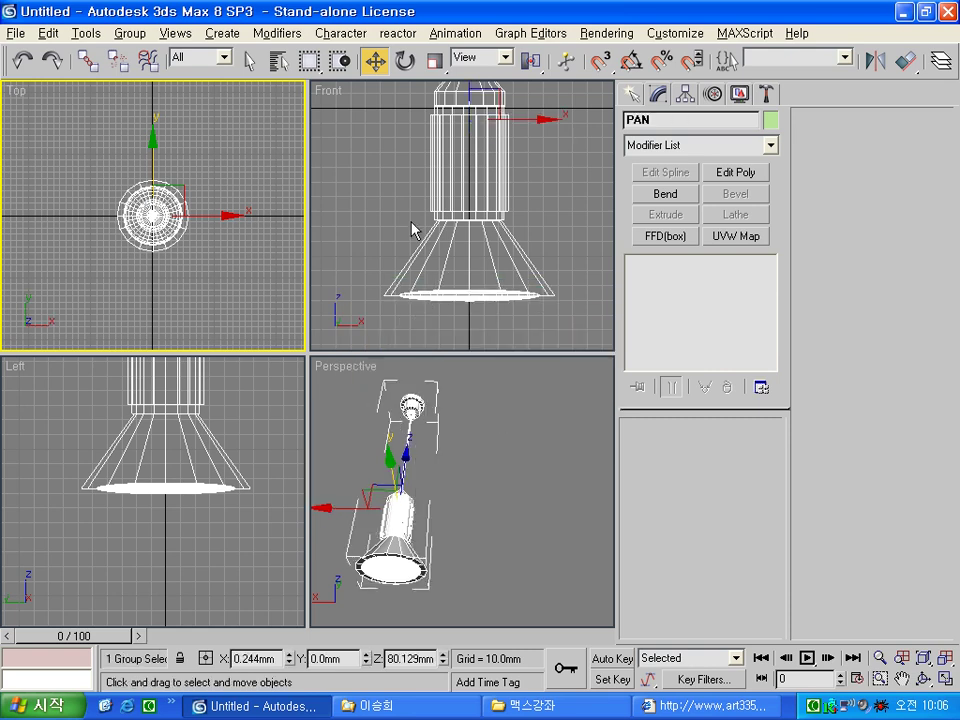
# Shift-copy the lamp group twice along X, creating PAN01 and PAN02.
pyautogui.moveTo(226, 220)
pyautogui.keyDown('shift'); pyautogui.mouseDown()
pyautogui.moveTo(313, 221)
pyautogui.moveTo(311, 231)
pyautogui.mouseUp(); pyautogui.keyUp('shift')
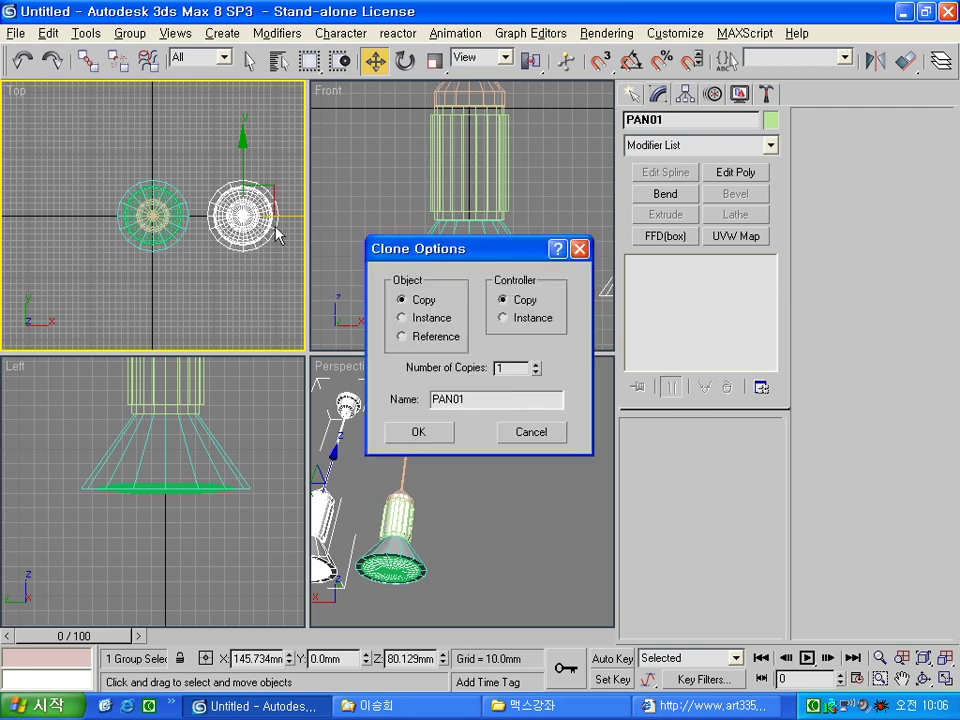
pyautogui.click(418, 431)
pyautogui.click(243, 300)
pyautogui.moveTo(243, 300); pyautogui.dragTo(146, 289, button='middle')
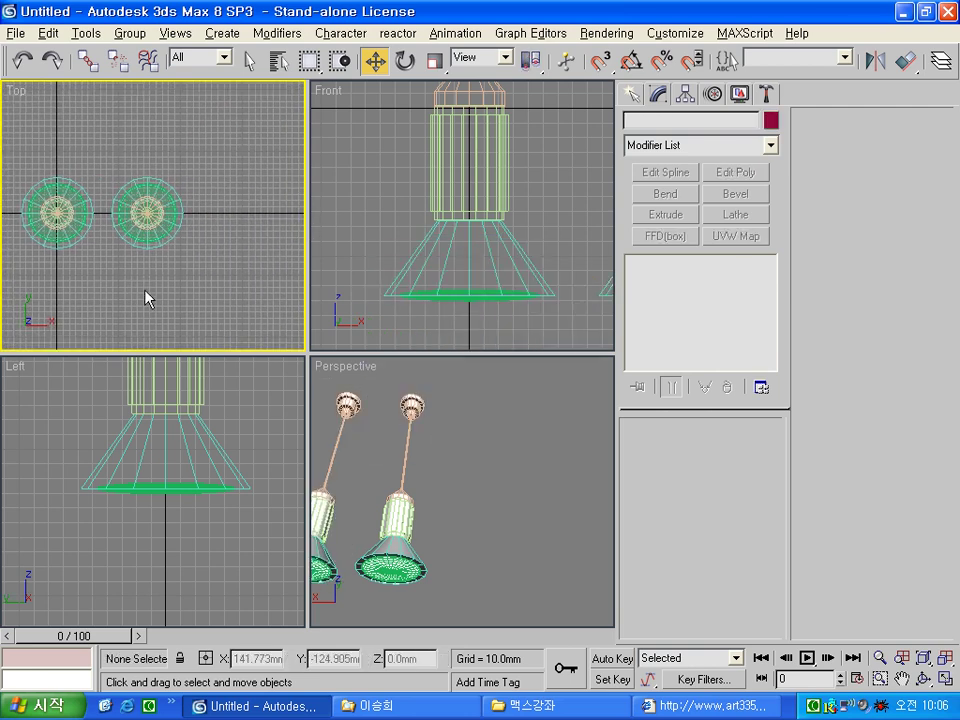
pyautogui.click(156, 232)
pyautogui.keyDown('shift'); pyautogui.moveTo(221, 212); pyautogui.dragTo(317, 209); pyautogui.keyUp('shift')
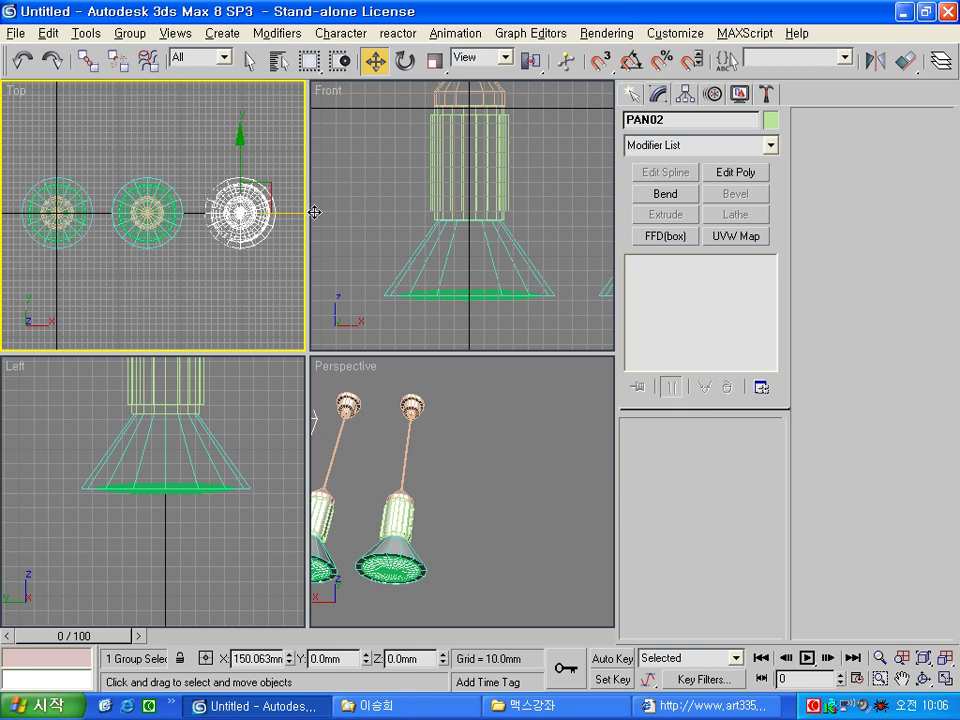
pyautogui.click(450, 430)
pyautogui.moveTo(478, 540)
pyautogui.keyDown('alt'); pyautogui.mouseDown(button='middle')
pyautogui.moveTo(553, 521)
pyautogui.moveTo(578, 542)
pyautogui.moveTo(575, 500)
pyautogui.mouseUp(button='middle'); pyautogui.keyUp('alt')
pyautogui.click(575, 500)
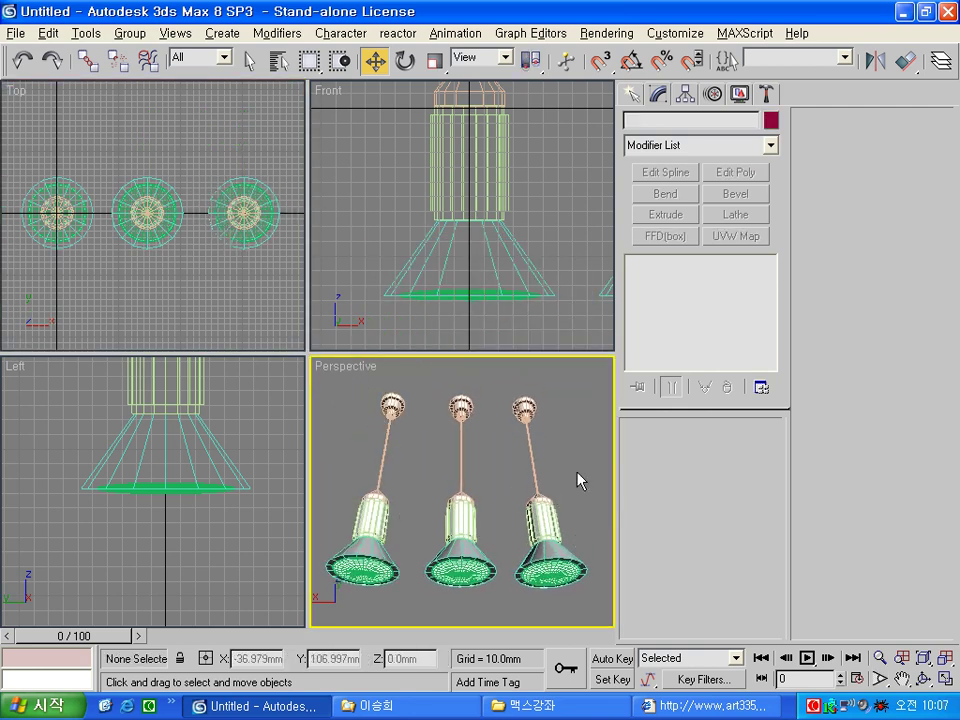
# Render the Perspective viewport from the Render Scene dialog.
pyautogui.press('F10')
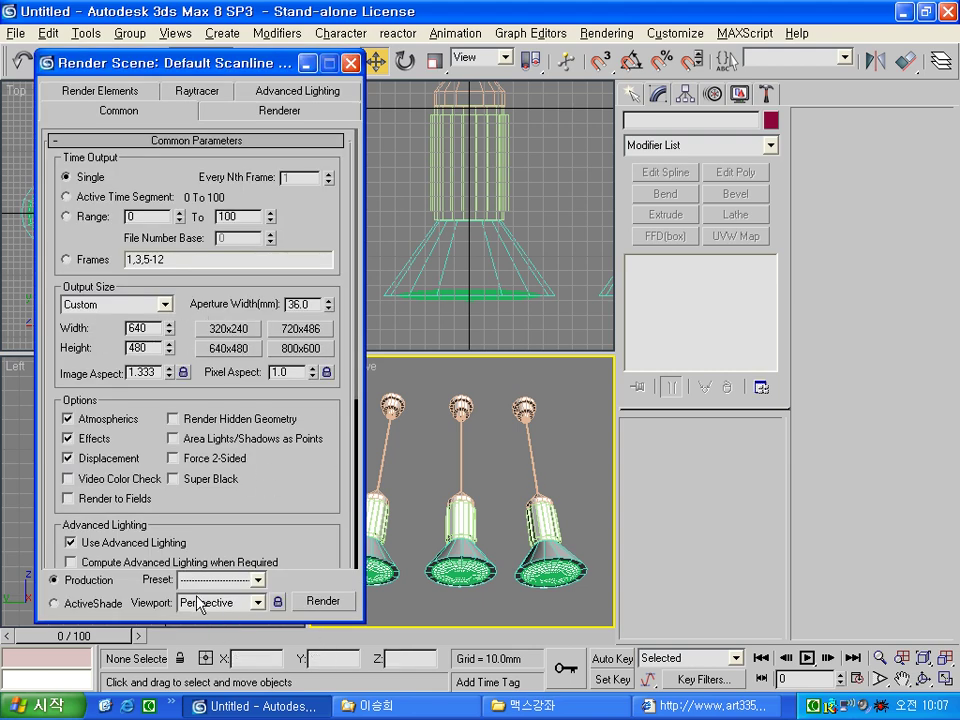
pyautogui.click(322, 600)
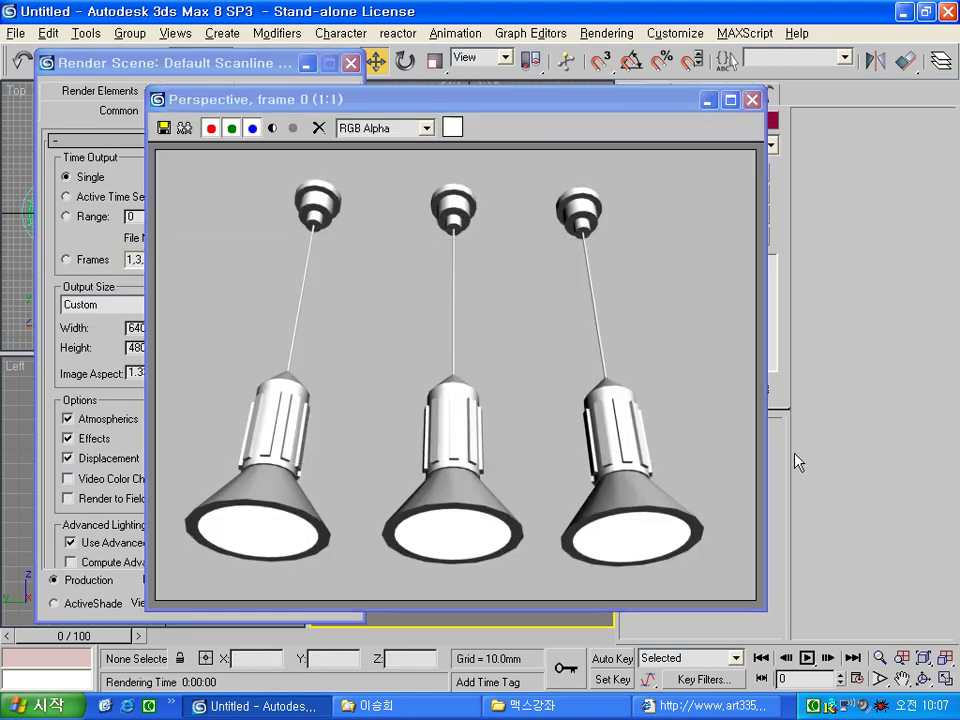